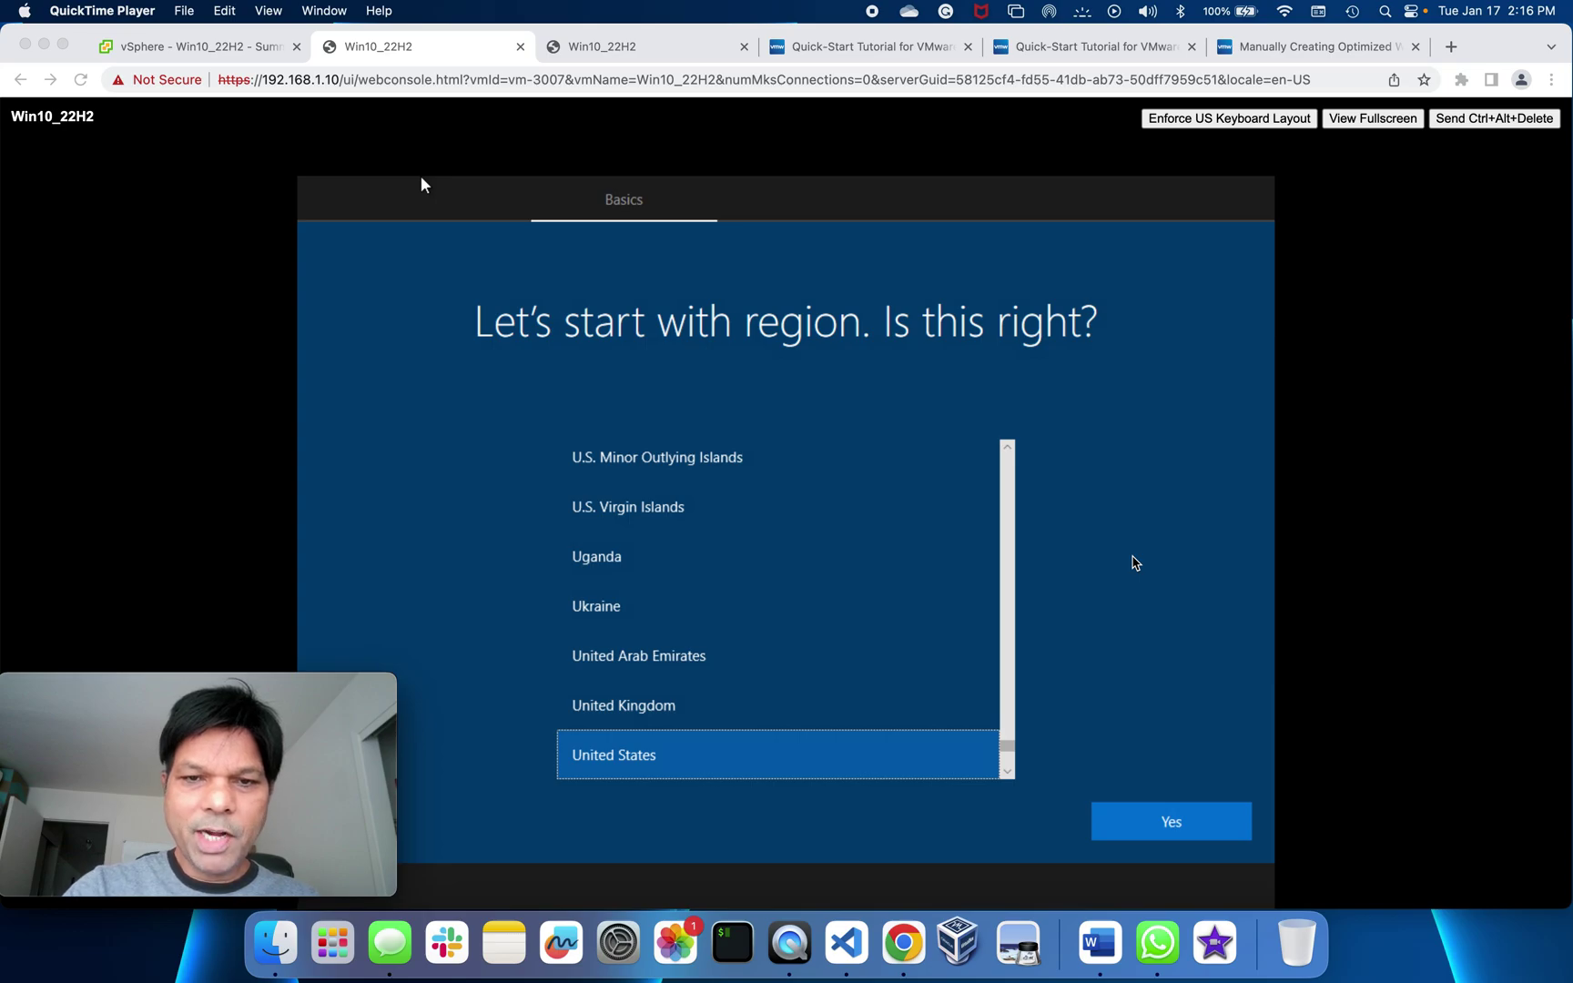
# Accept United States as the region on the Windows setup screen.
pyautogui.click(421, 183)
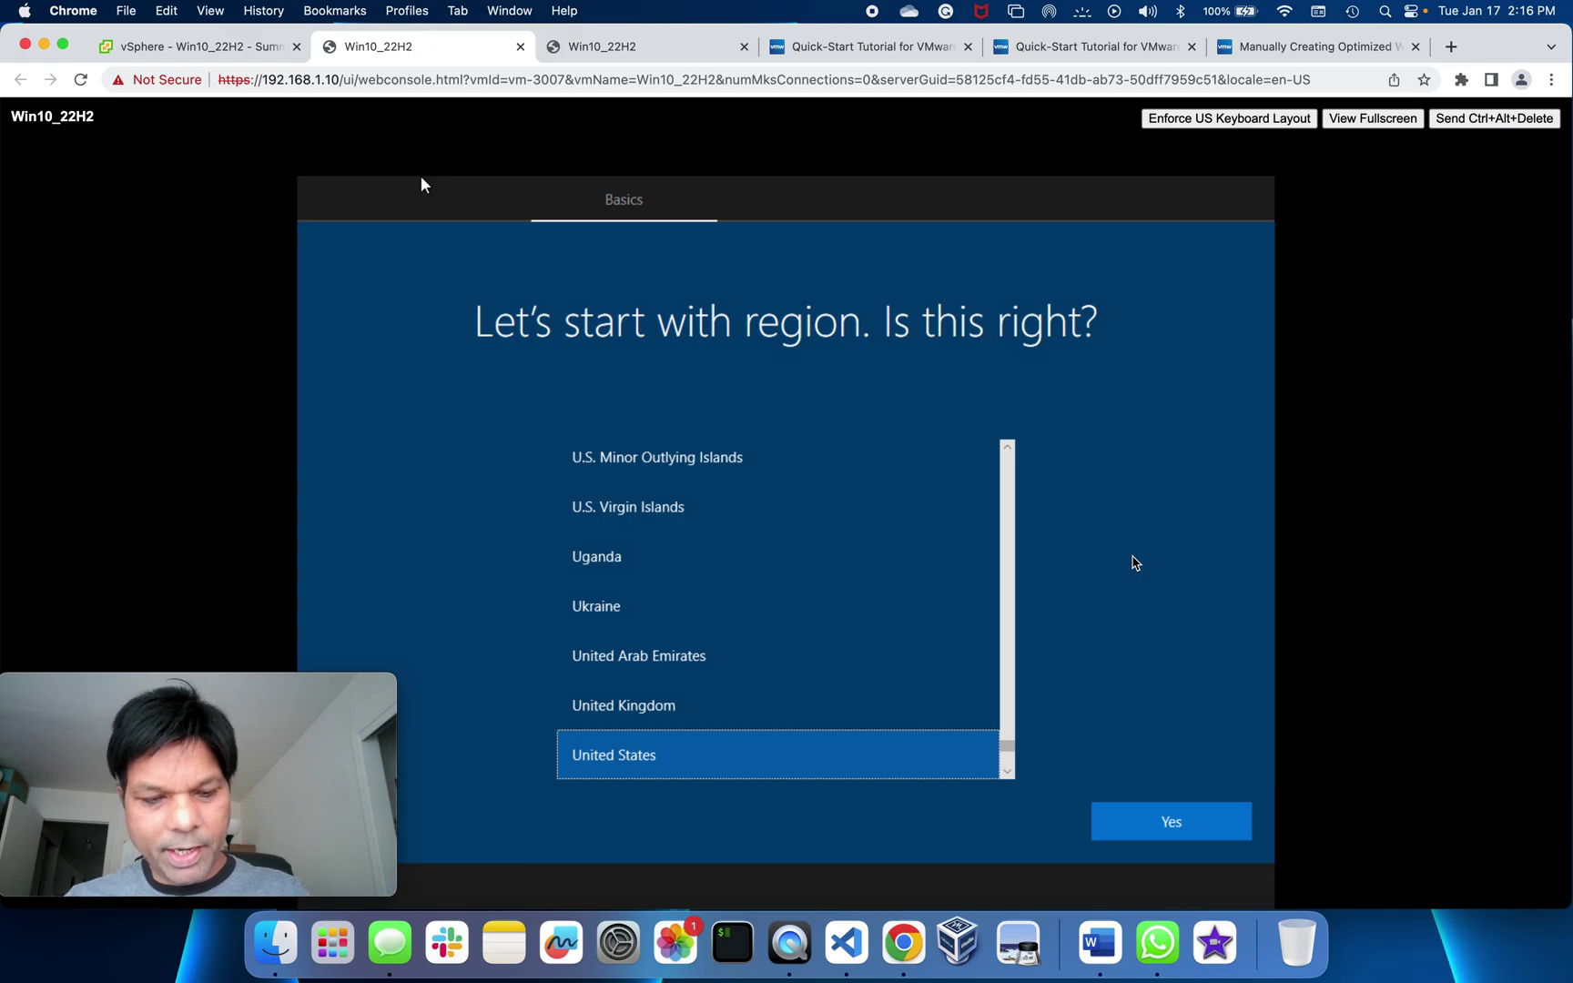
pyautogui.press('Return')
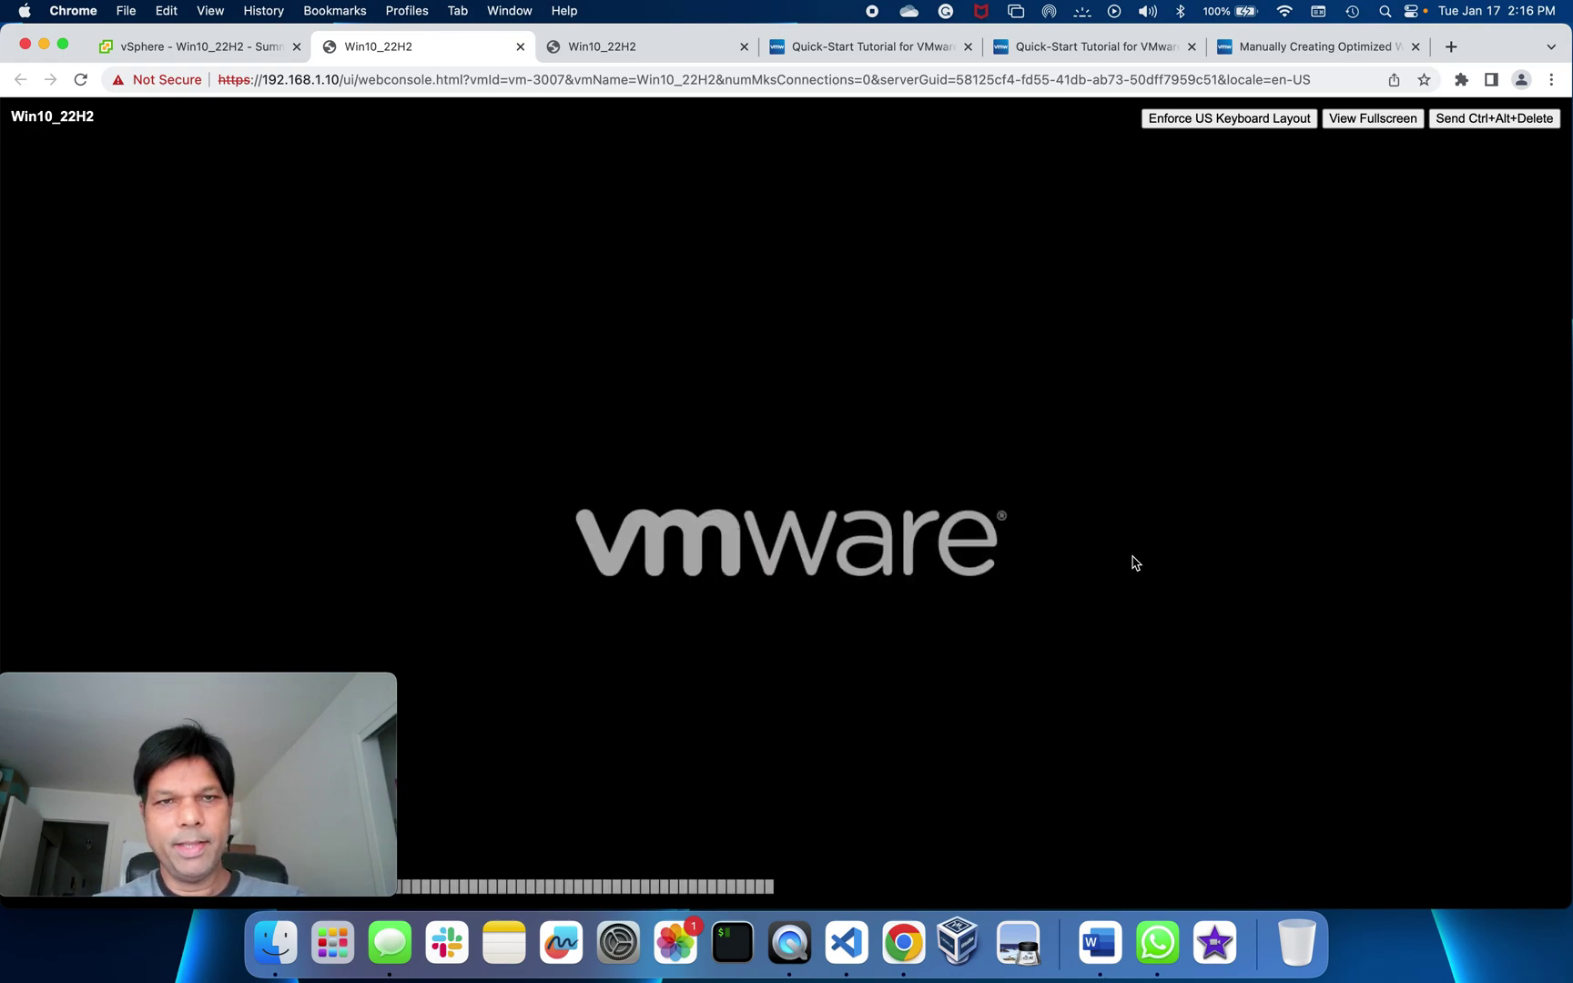
# Close the third, duplicate Win10_22H2 console tab while the VM reboots.
pyautogui.click(744, 46)
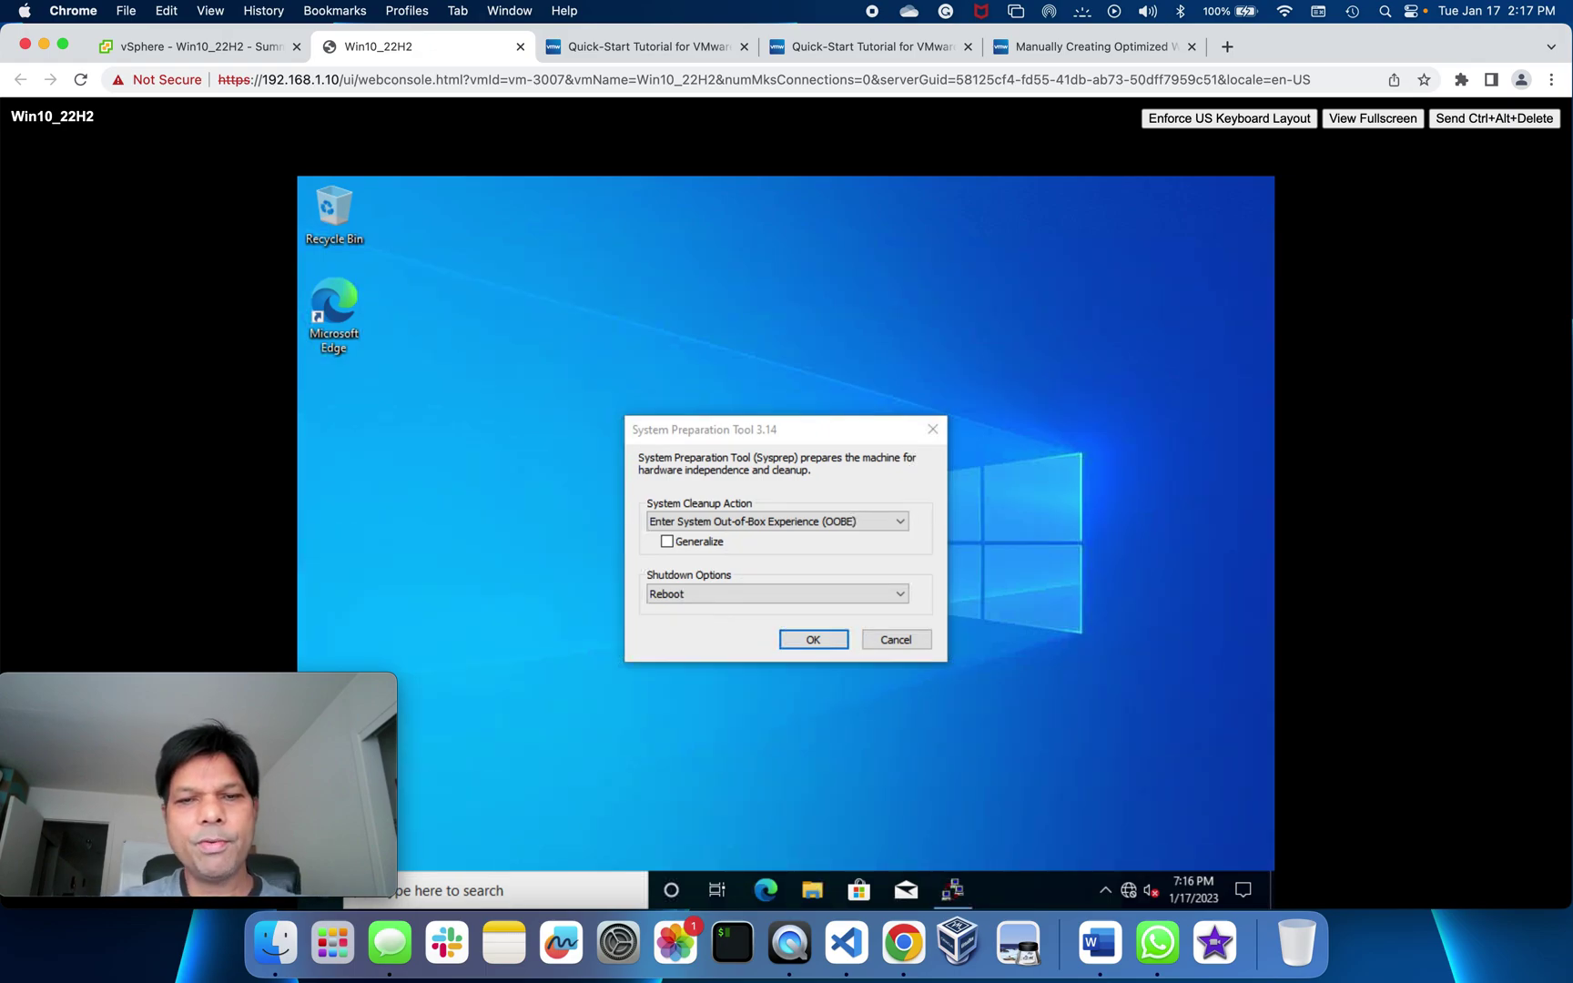
# Cancel the System Preparation Tool 3.14 dialog without running it.
pyautogui.click(893, 640)
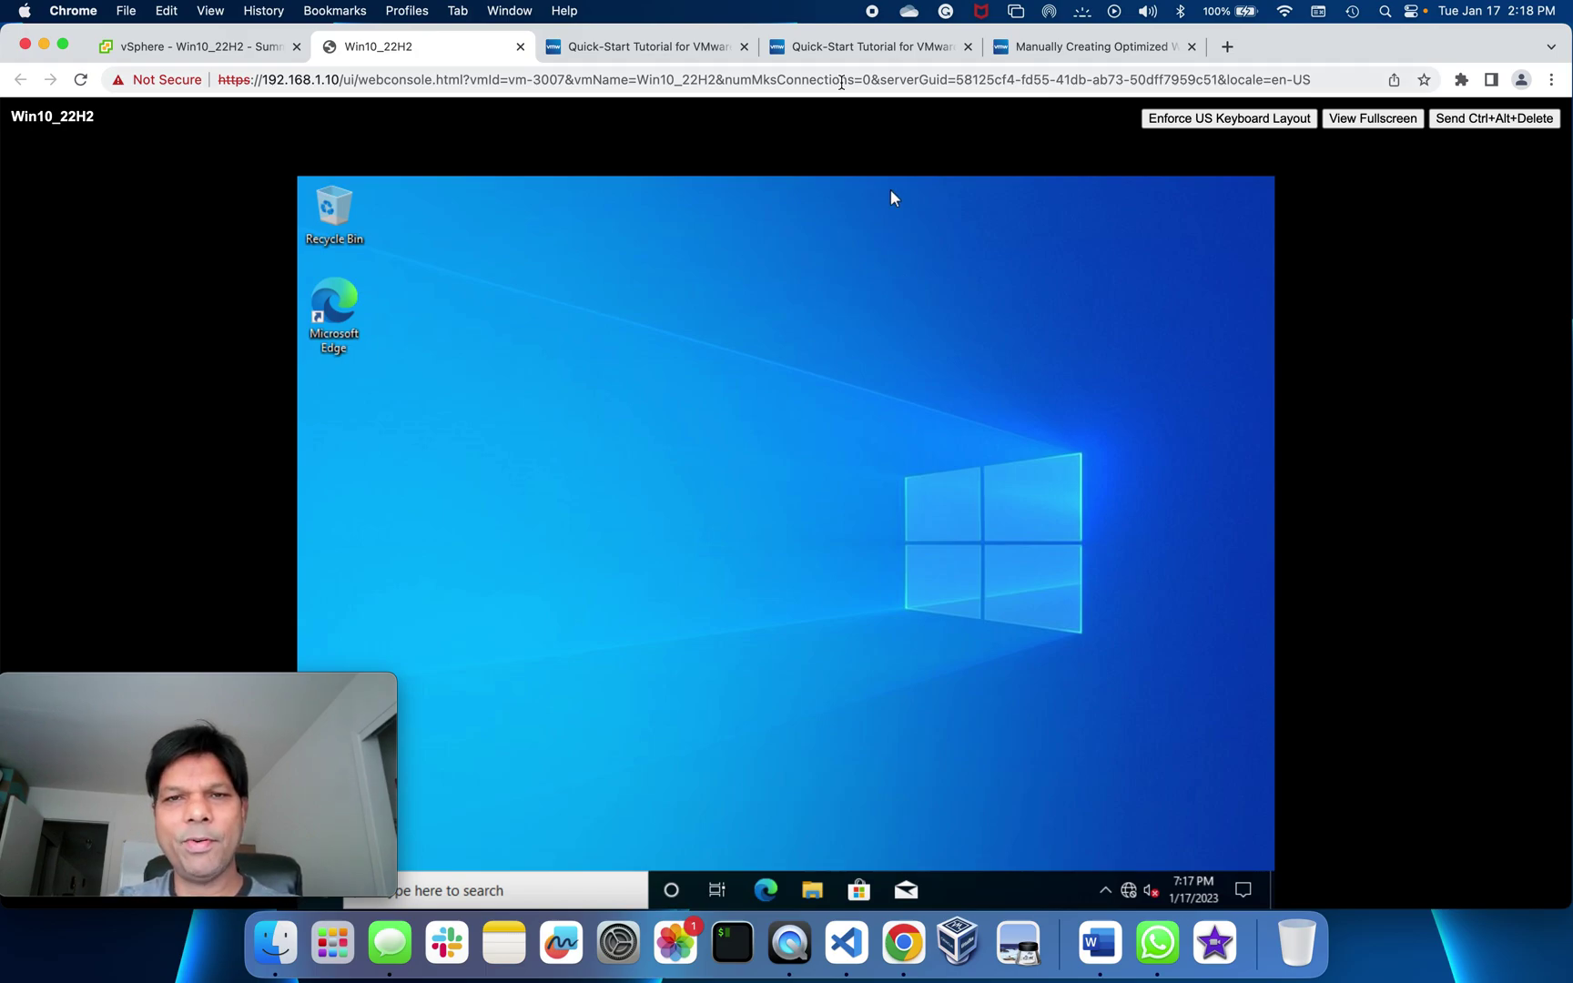
# Read the Install VMware Tools section of the optimized Windows images guide, then return to Win10_22H2's summary.
pyautogui.click(837, 50)
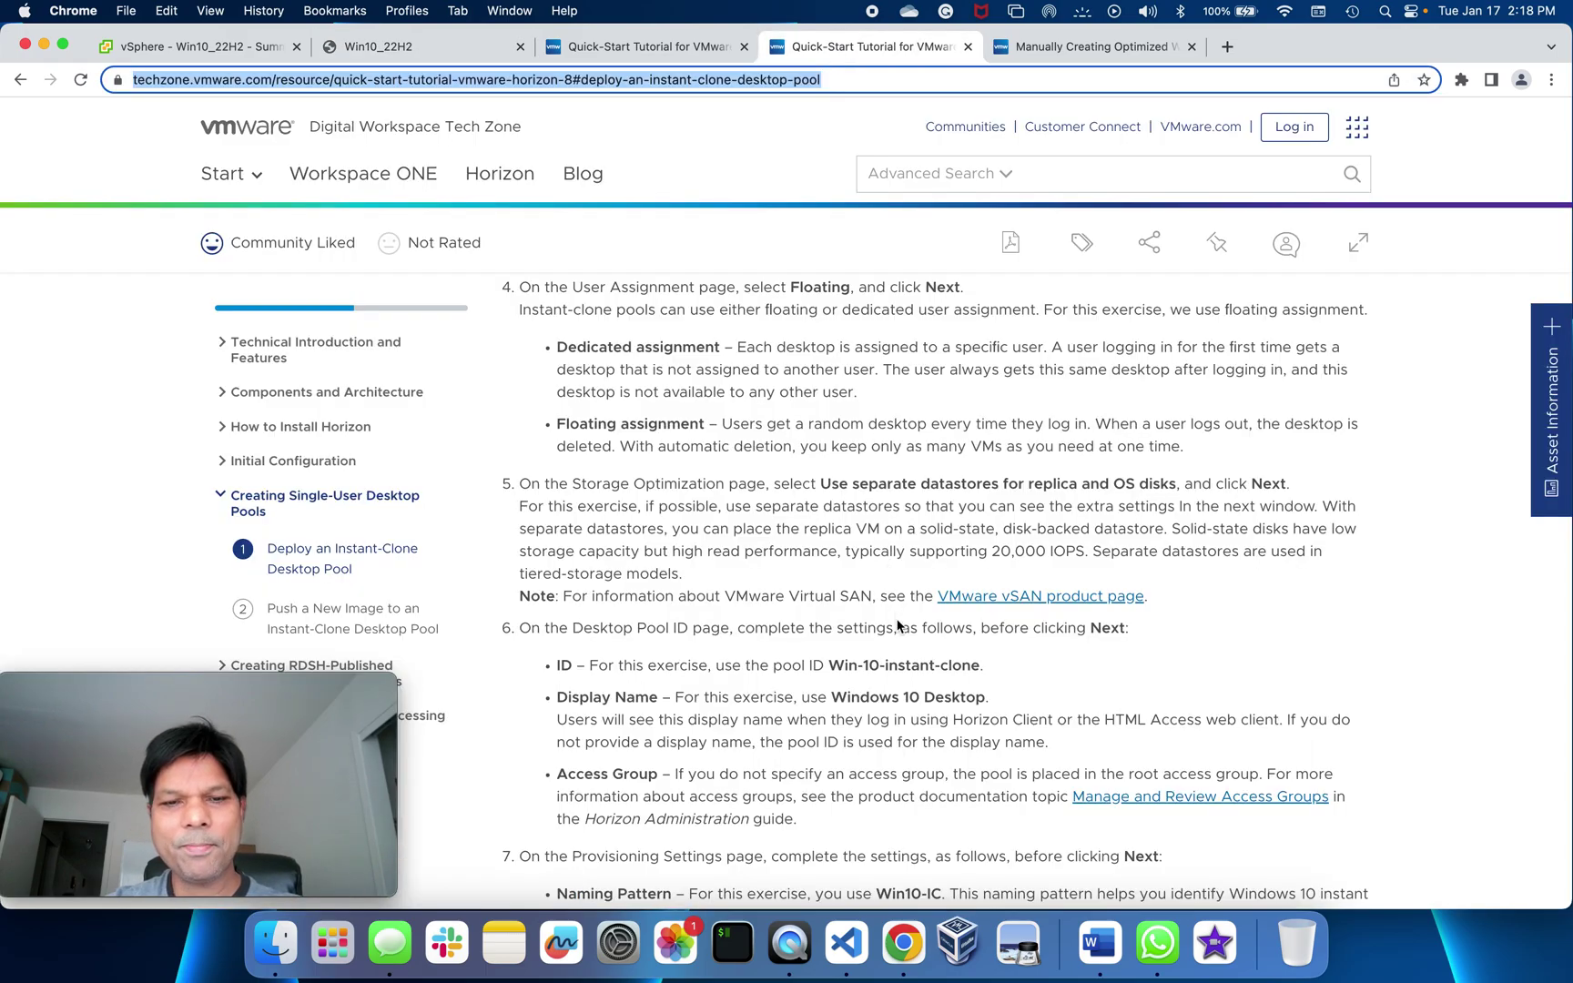
pyautogui.click(1092, 47)
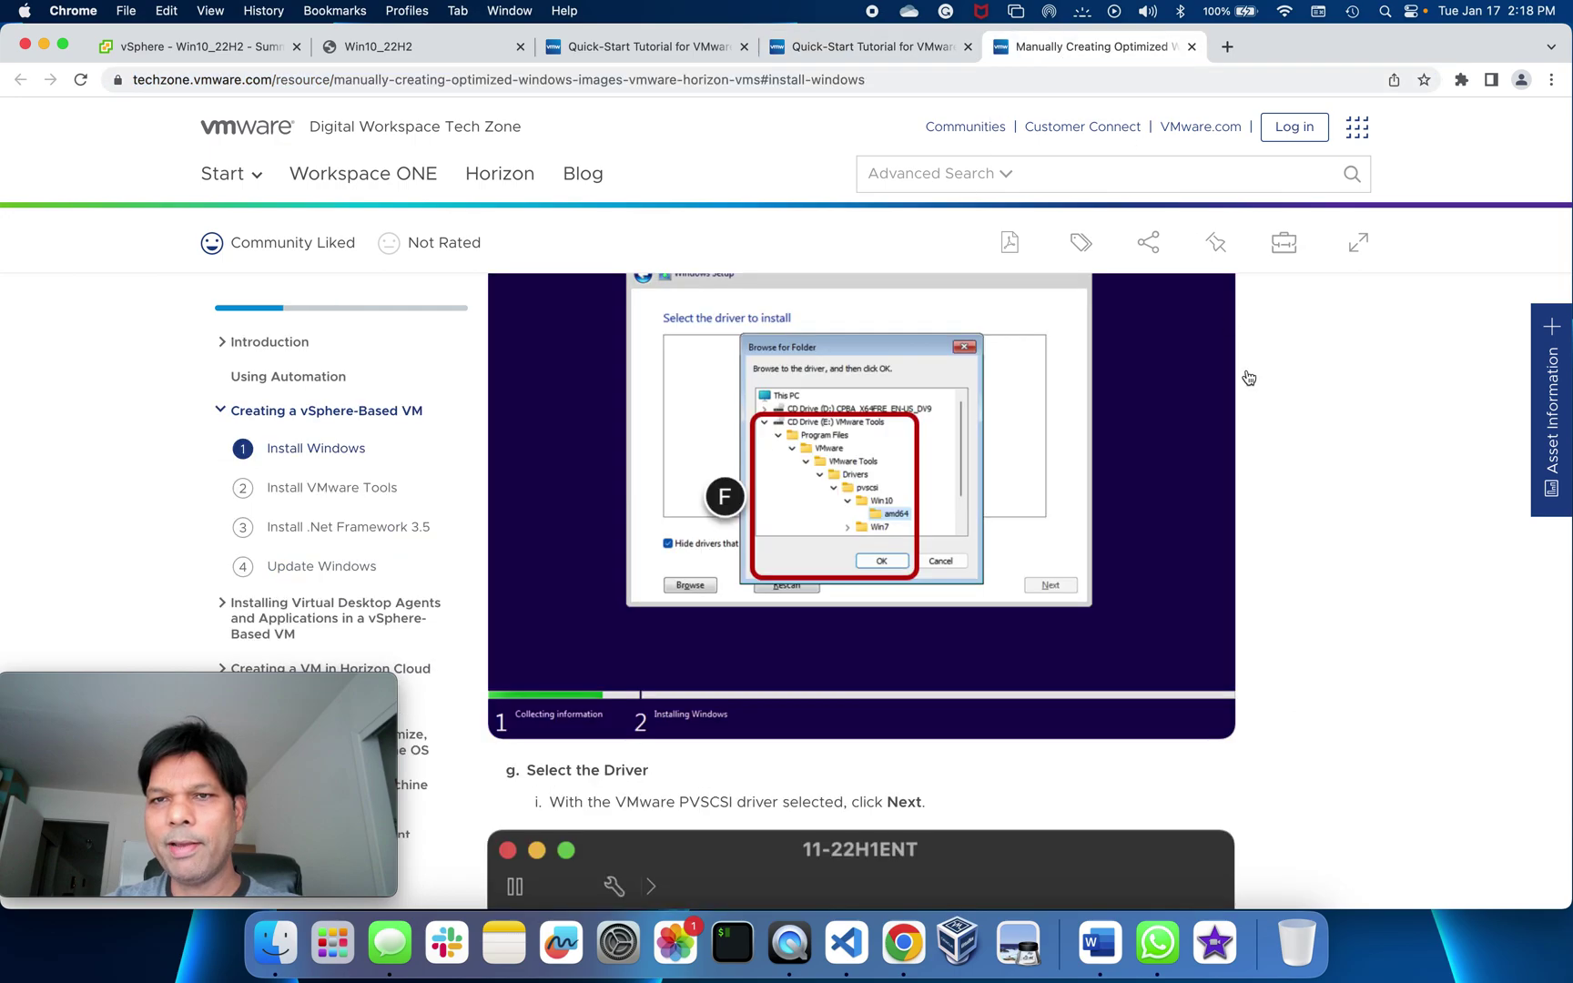
pyautogui.scroll(-20, 1269, 453)
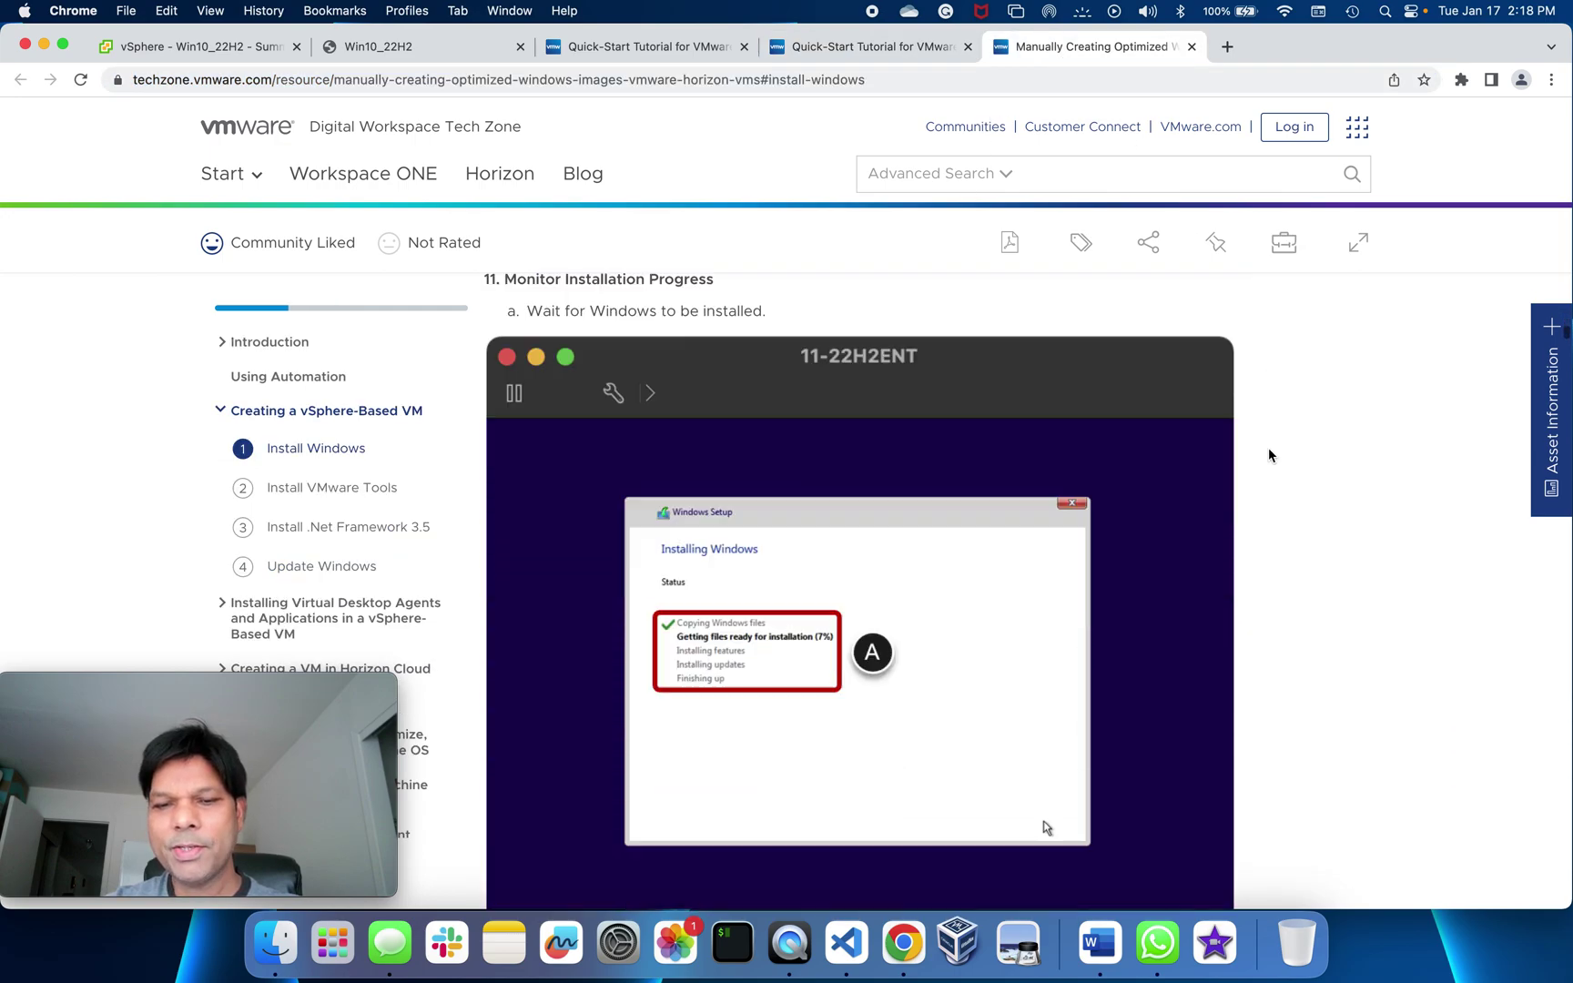
pyautogui.scroll(-20, 1269, 452)
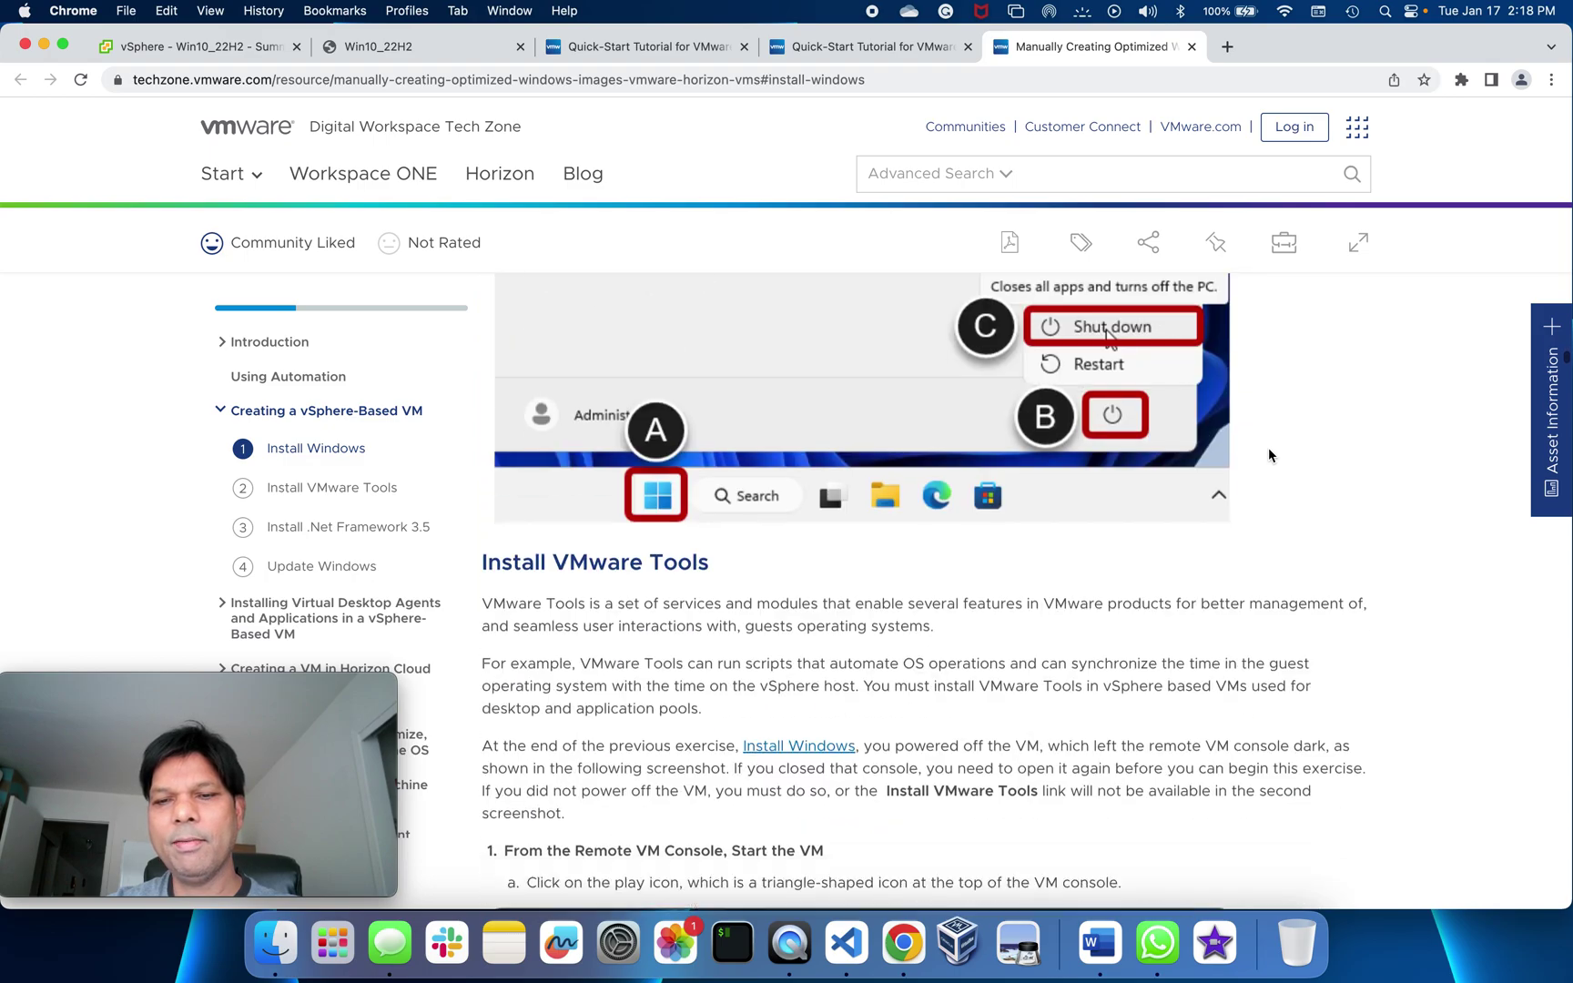
pyautogui.scroll(-20, 1268, 454)
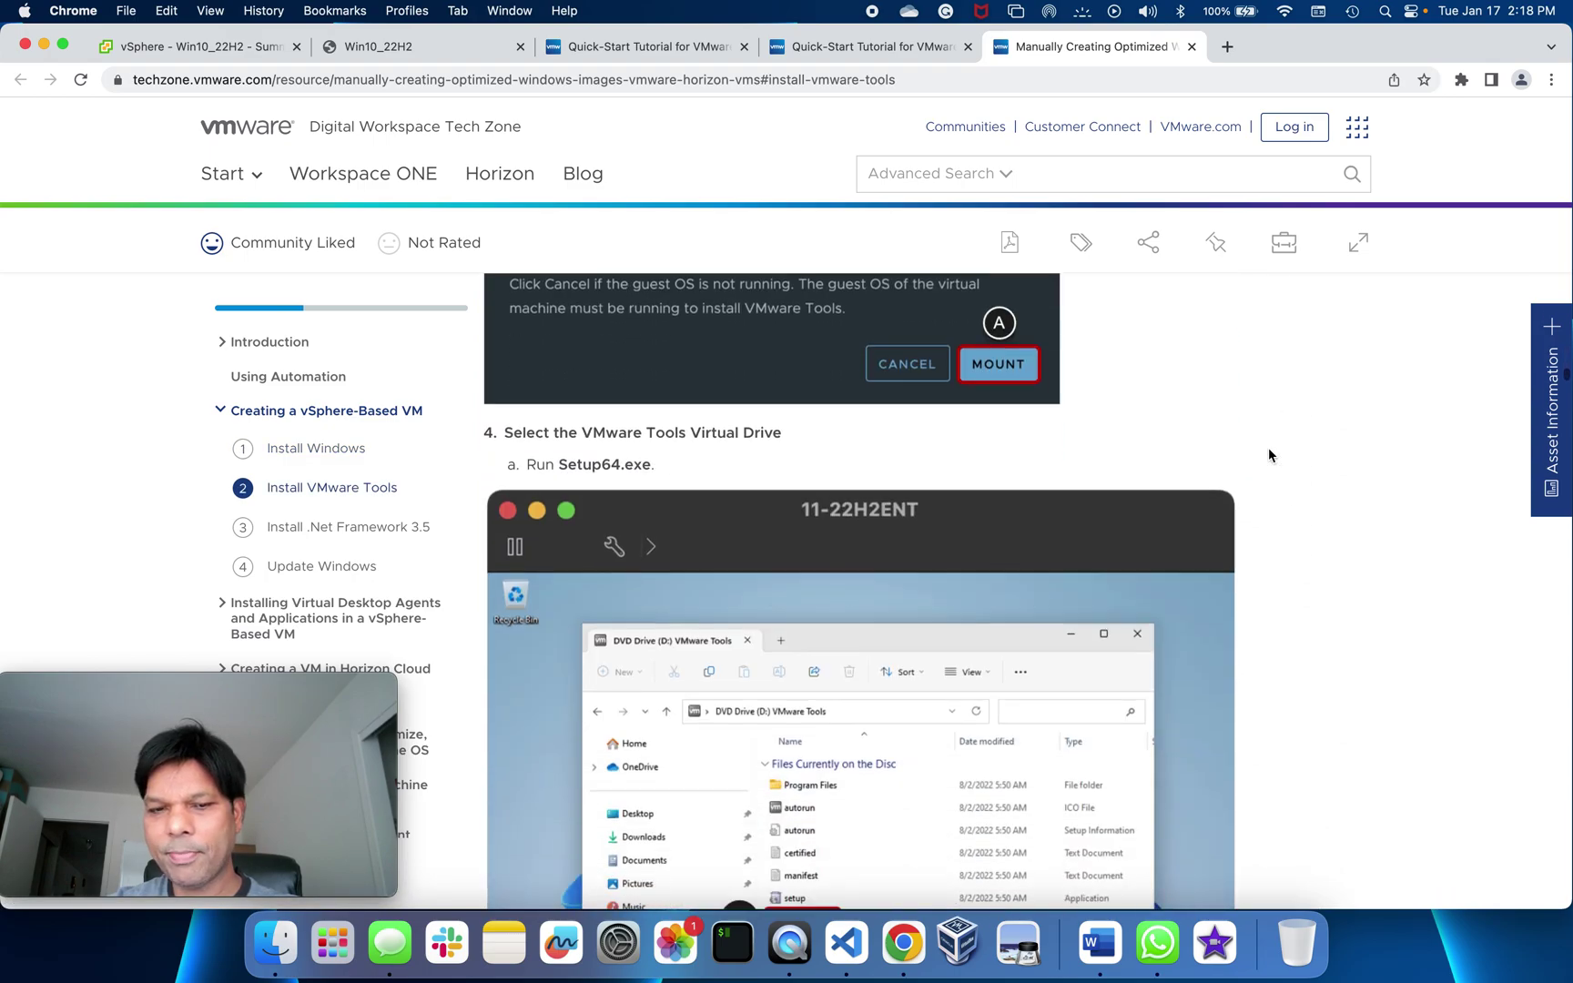
pyautogui.scroll(-20, 1269, 456)
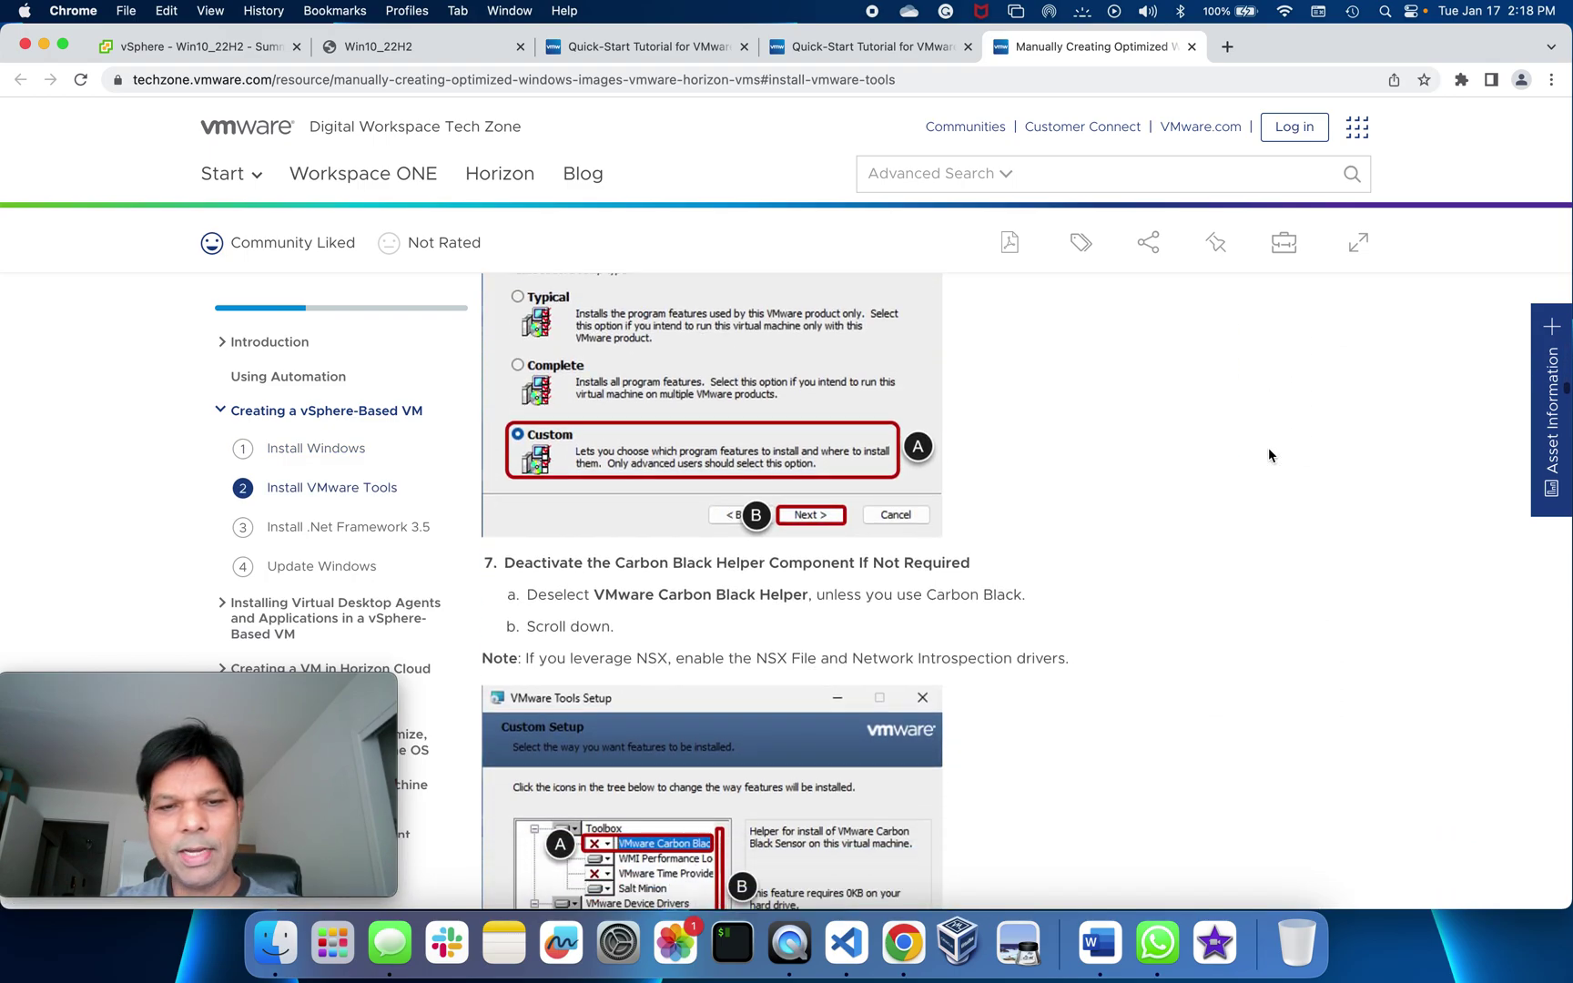
pyautogui.scroll(-8, 1268, 453)
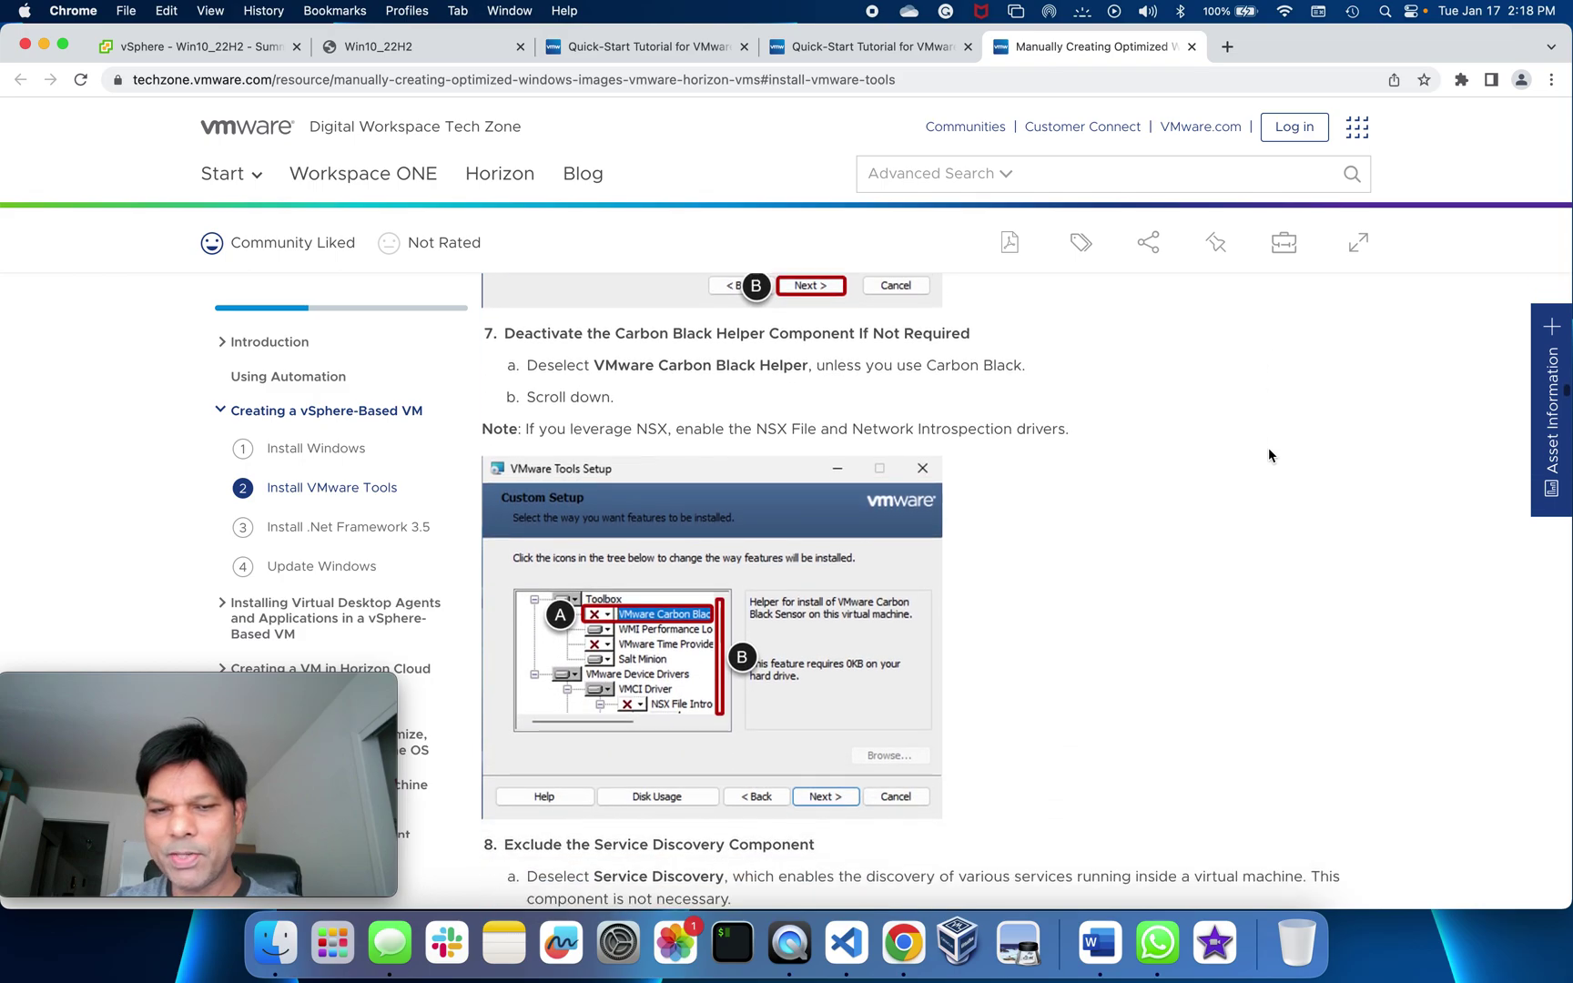
pyautogui.scroll(-8, 1268, 450)
pyautogui.scroll(20, 1268, 451)
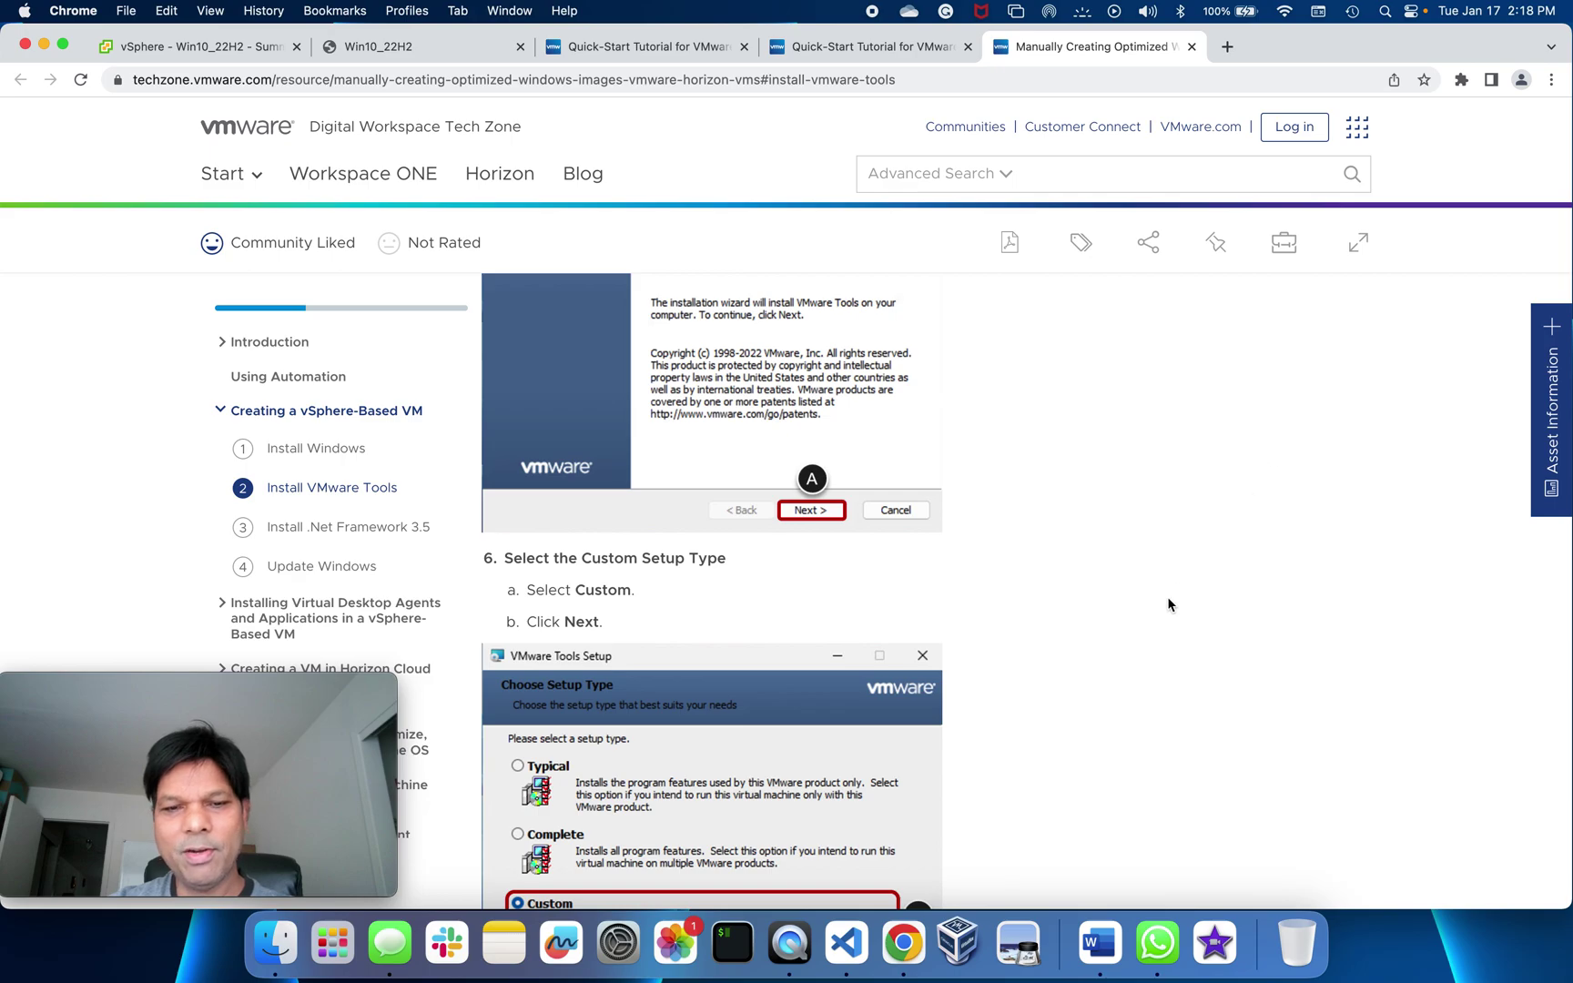
pyautogui.scroll(3, 1168, 598)
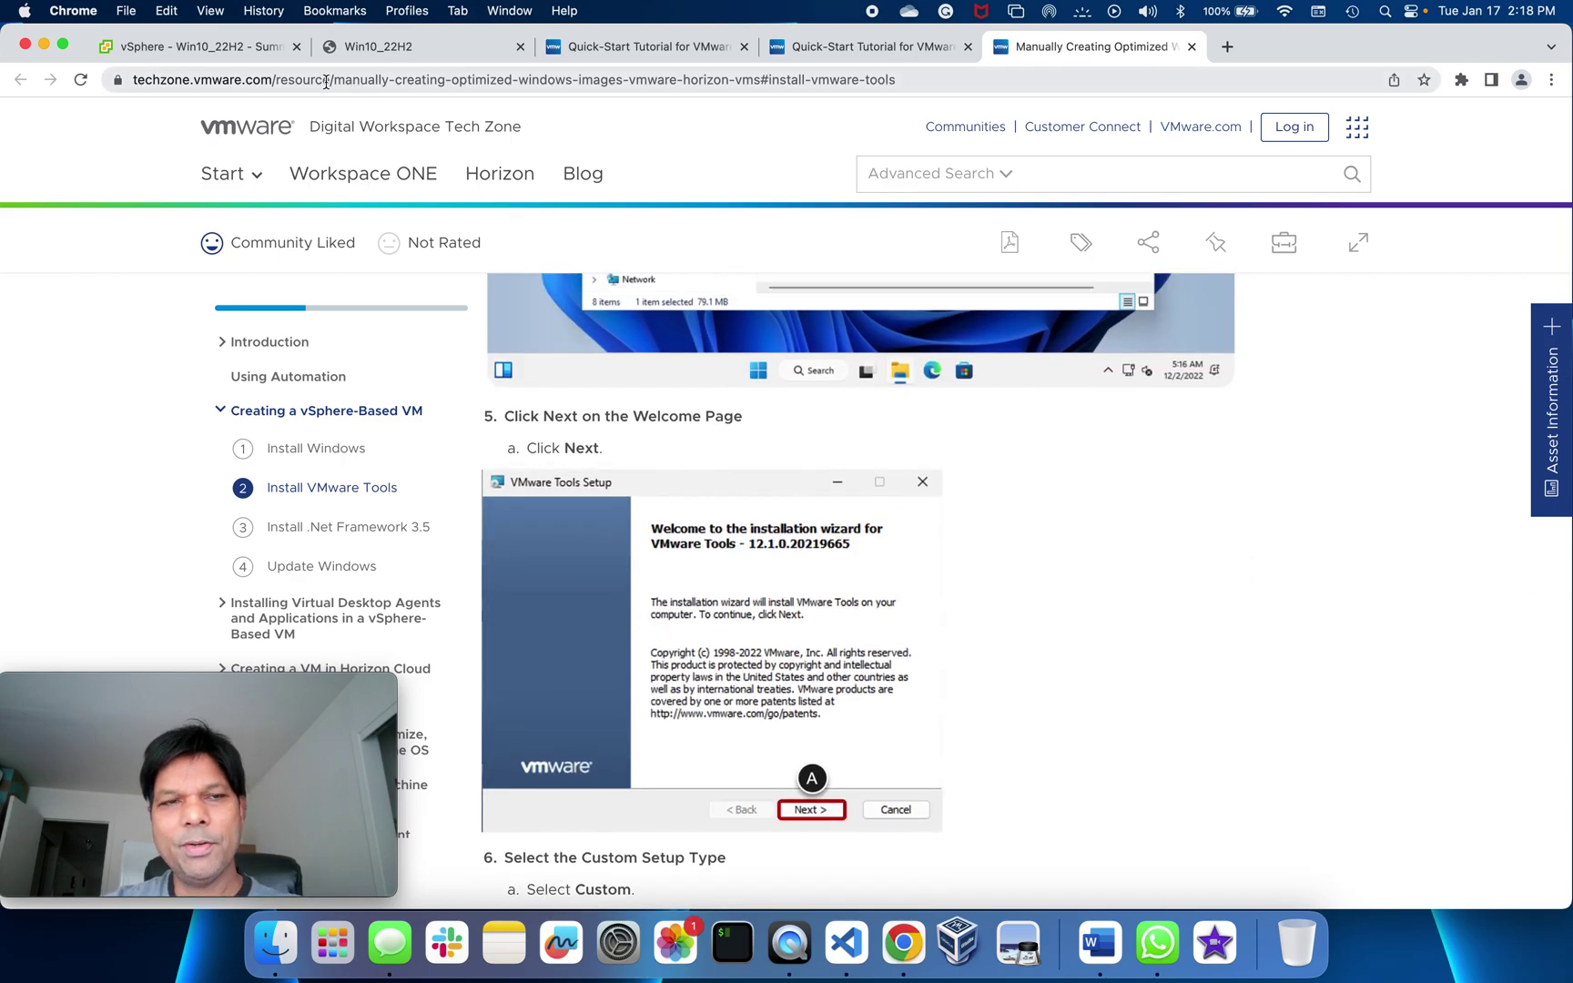
pyautogui.click(234, 47)
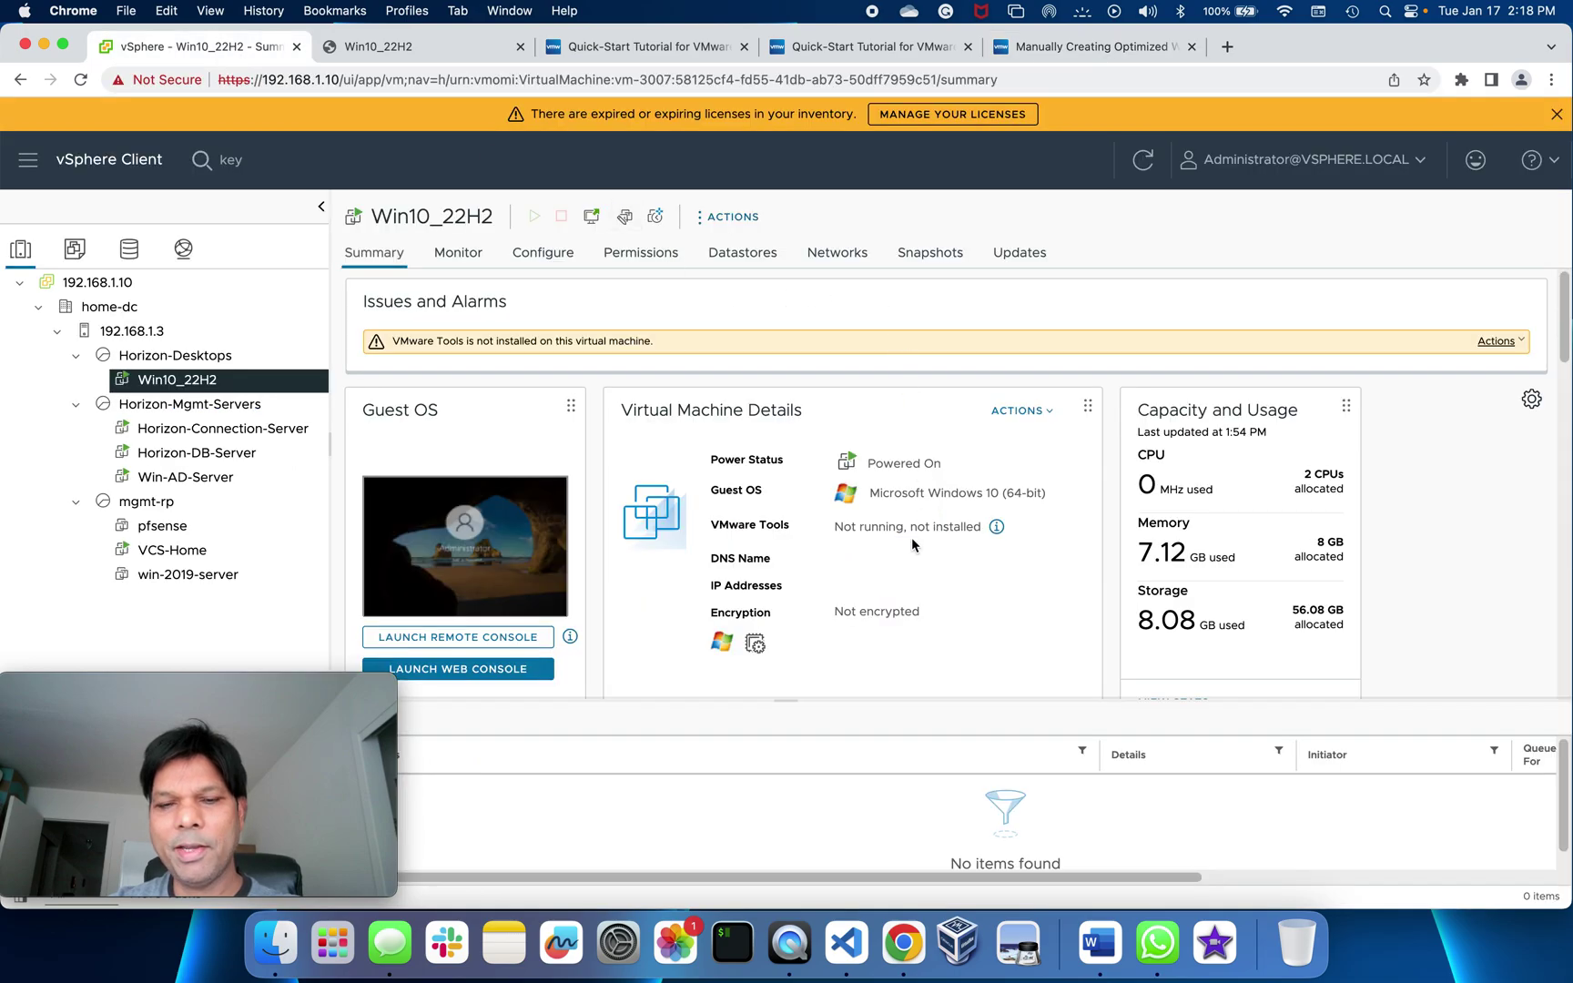
# In the VM, open File Explorer's This PC showing Local Disk C: and DVD drives D: and E:.
pyautogui.click(436, 42)
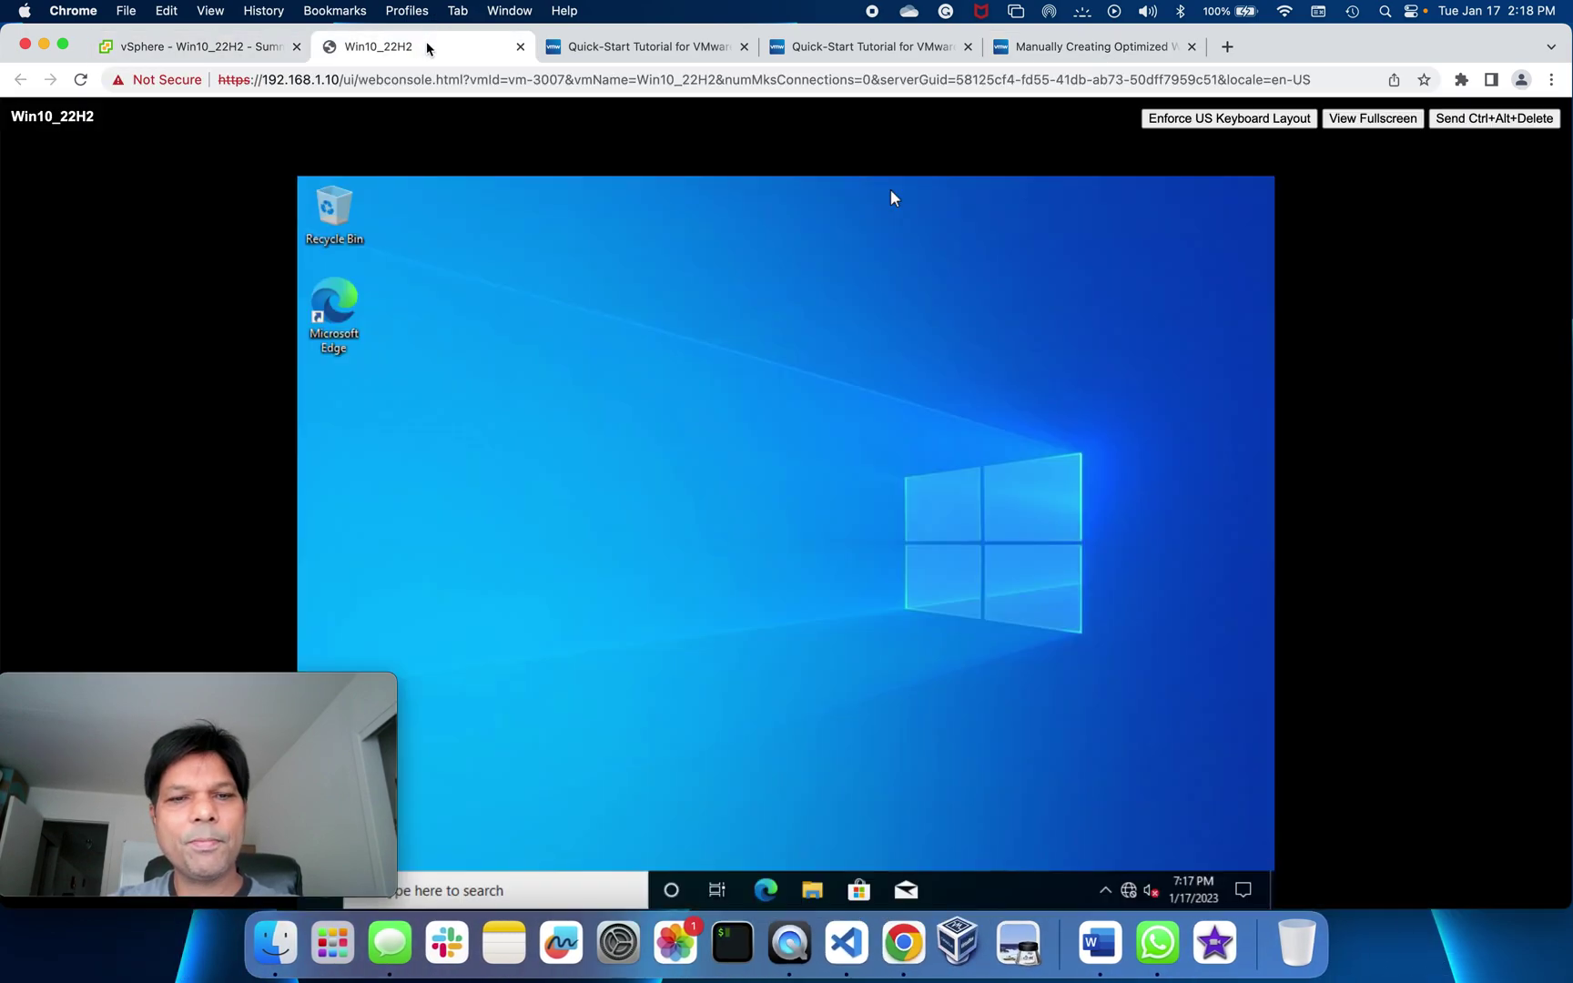
pyautogui.click(815, 897)
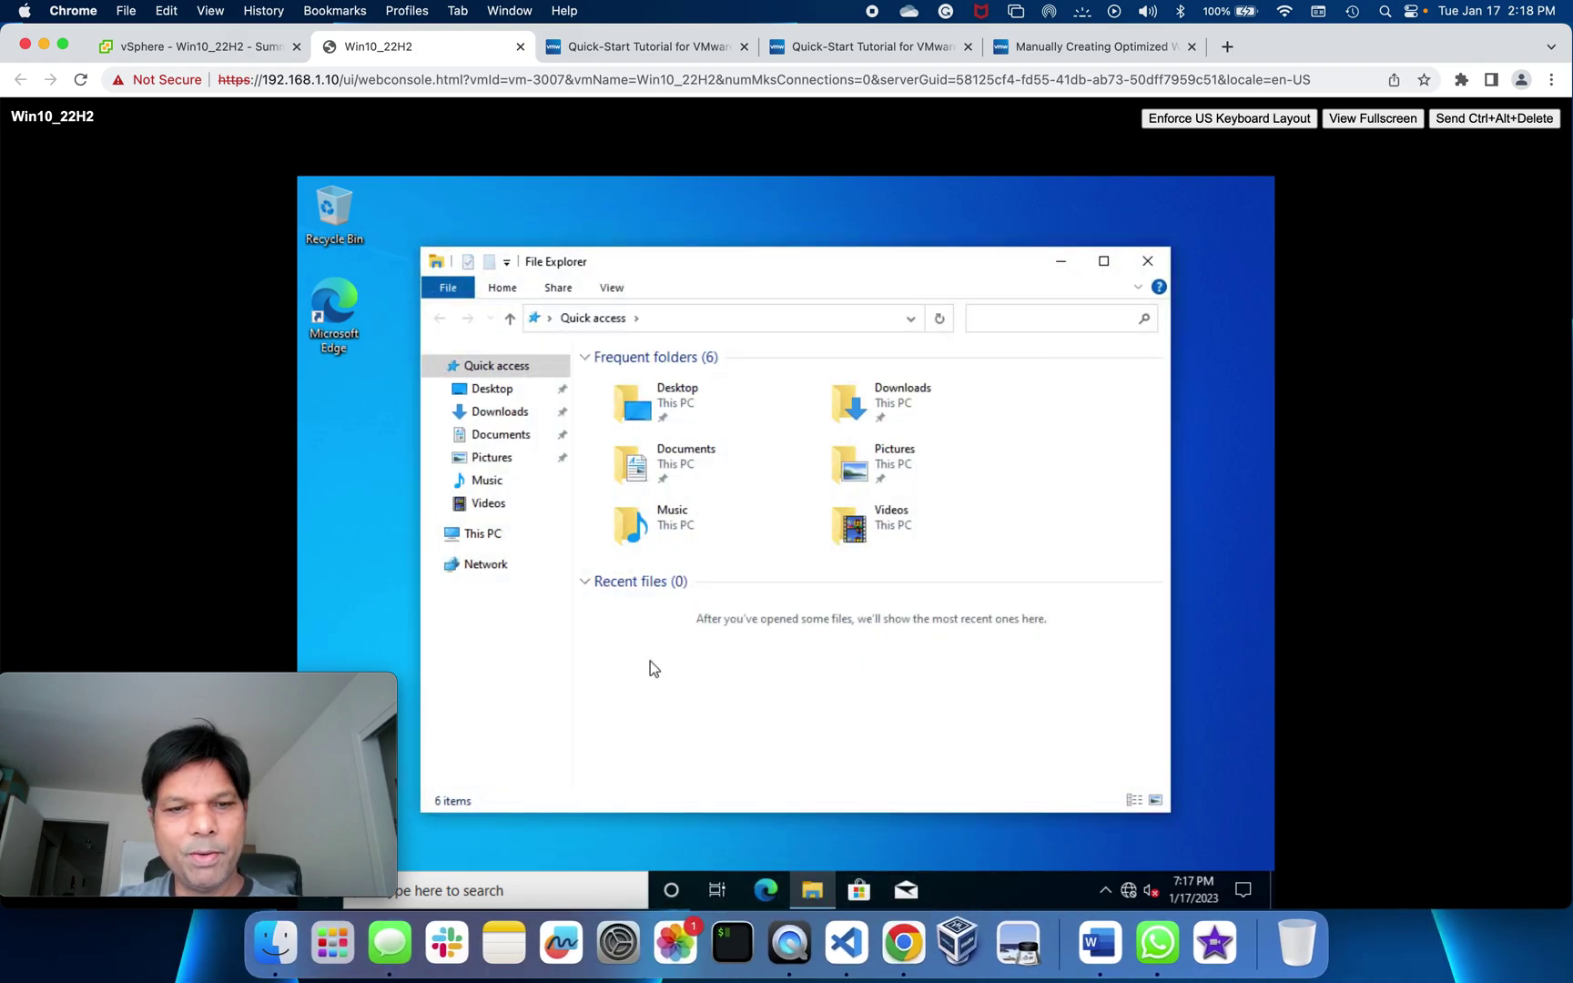
pyautogui.click(483, 530)
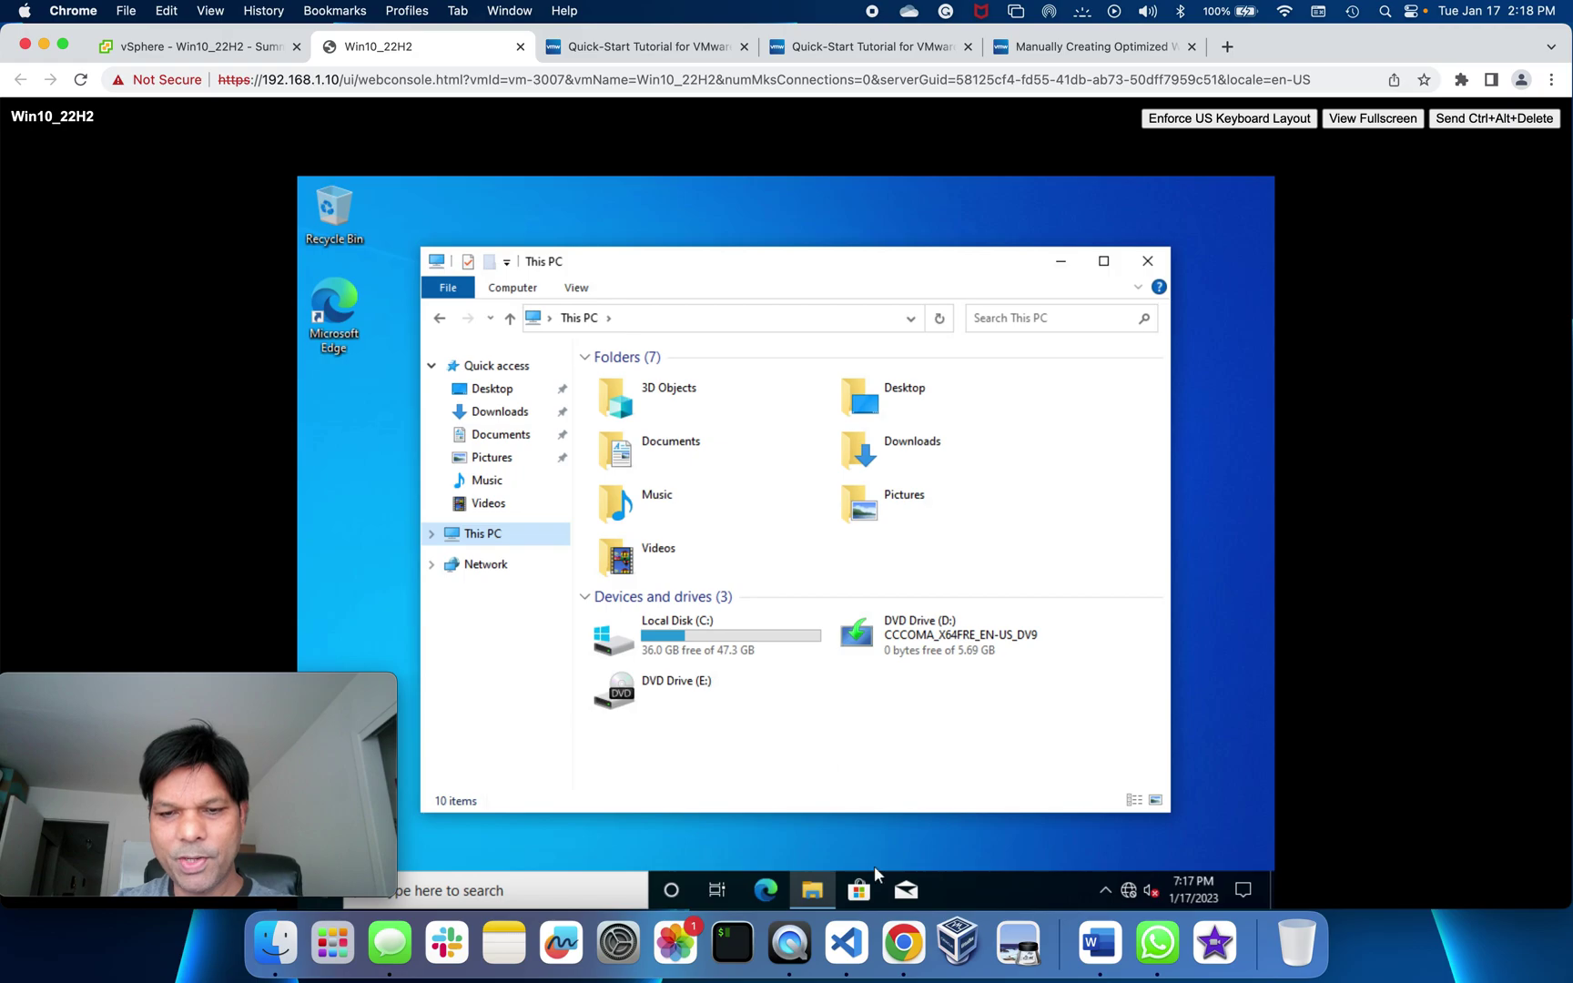
# Mount the VMware Tools disc via ACTIONS > Guest OS > Install VMware Tools.
pyautogui.click(189, 45)
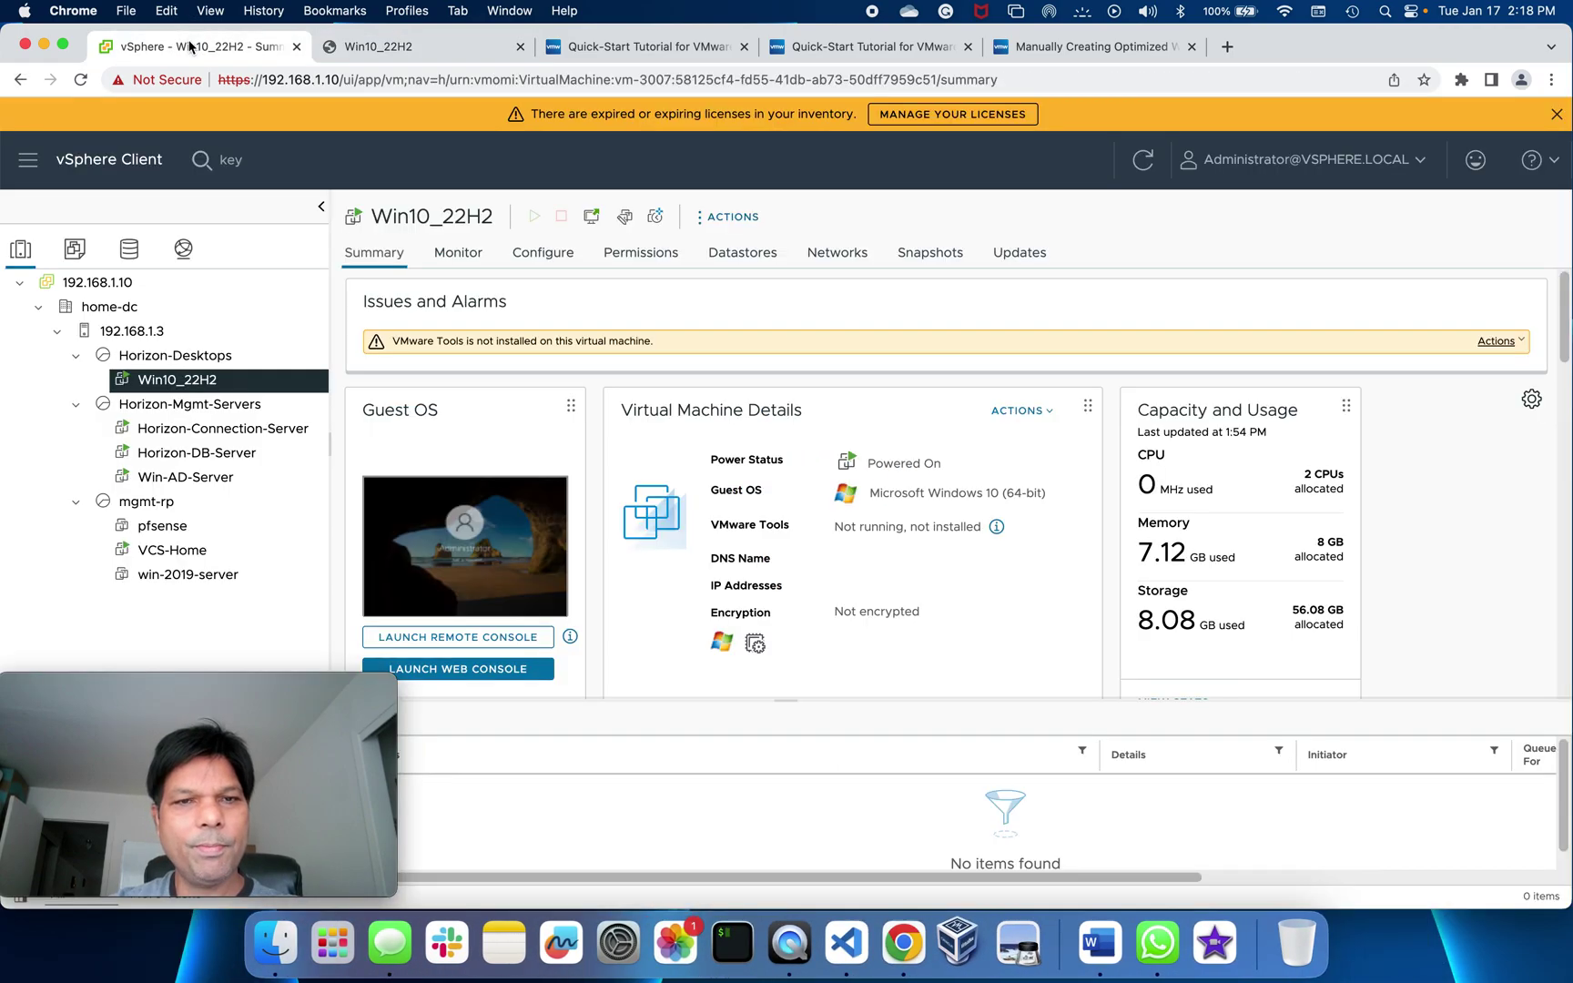
pyautogui.click(737, 218)
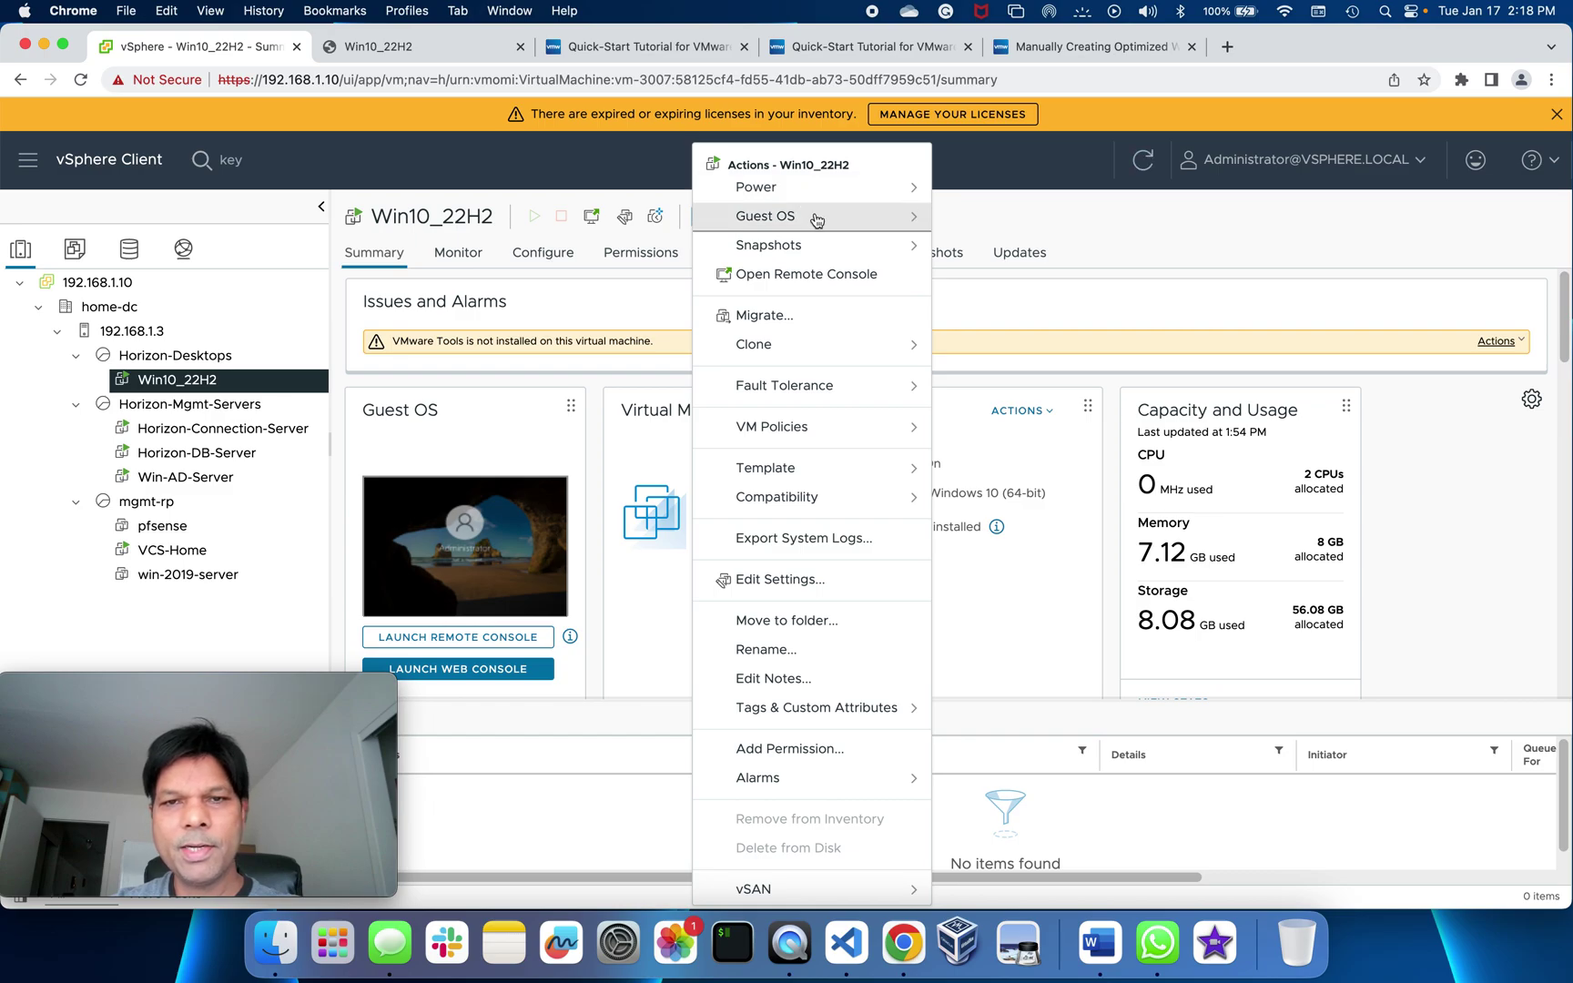
pyautogui.moveTo(814, 218)
pyautogui.click(1015, 275)
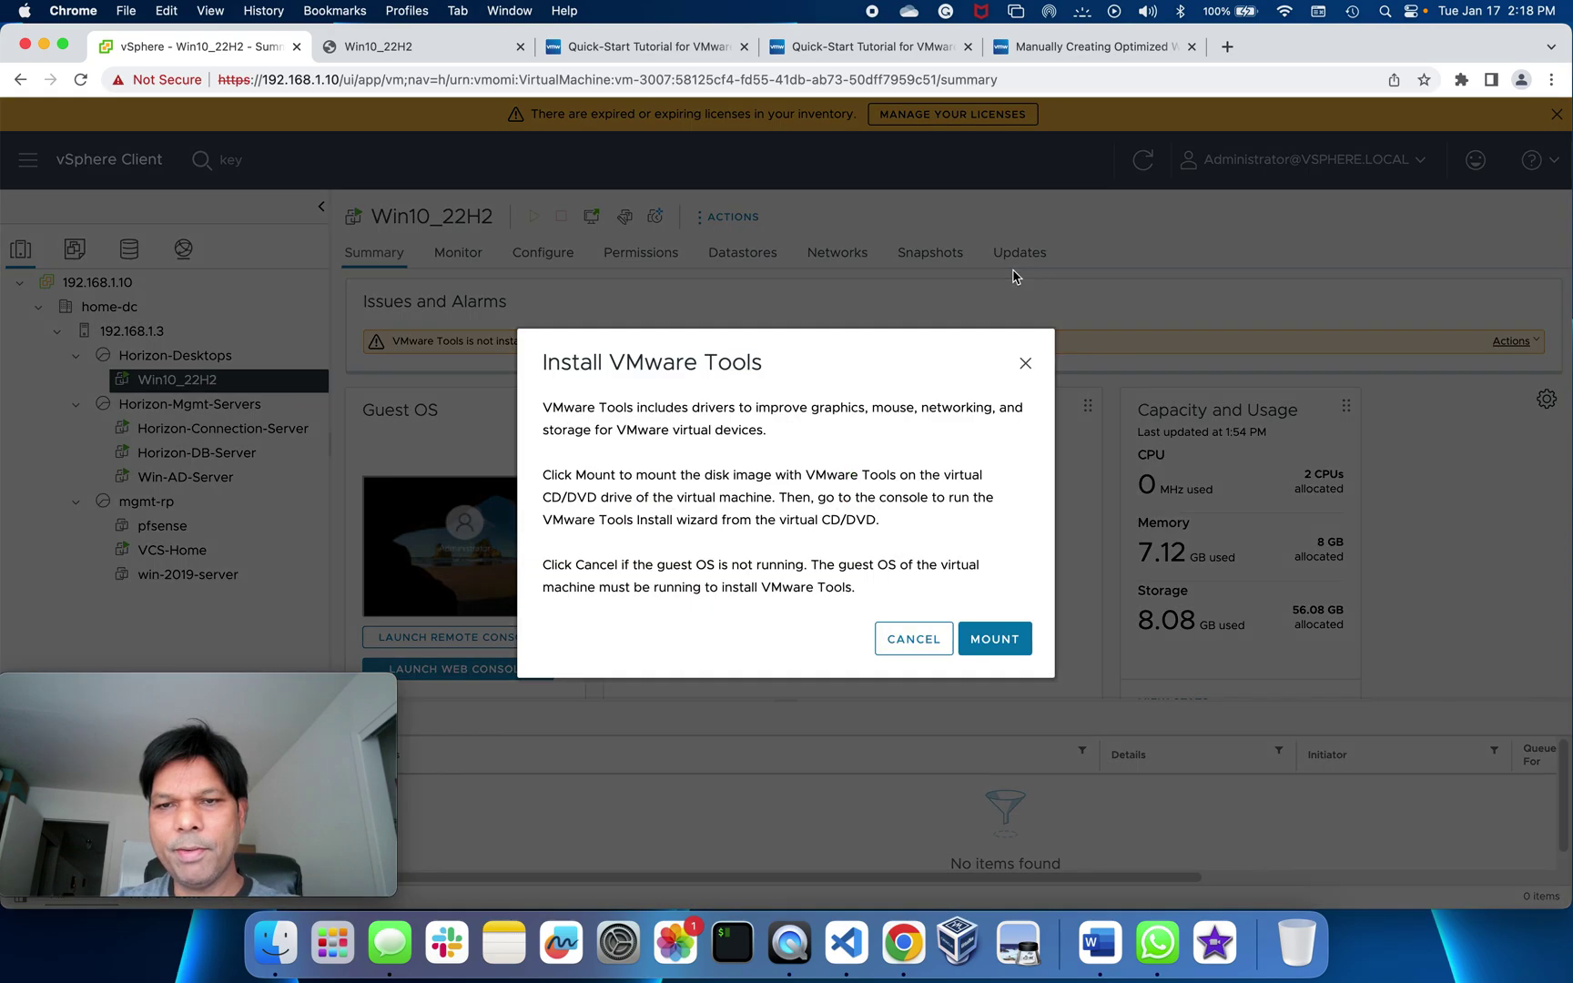
pyautogui.click(1003, 643)
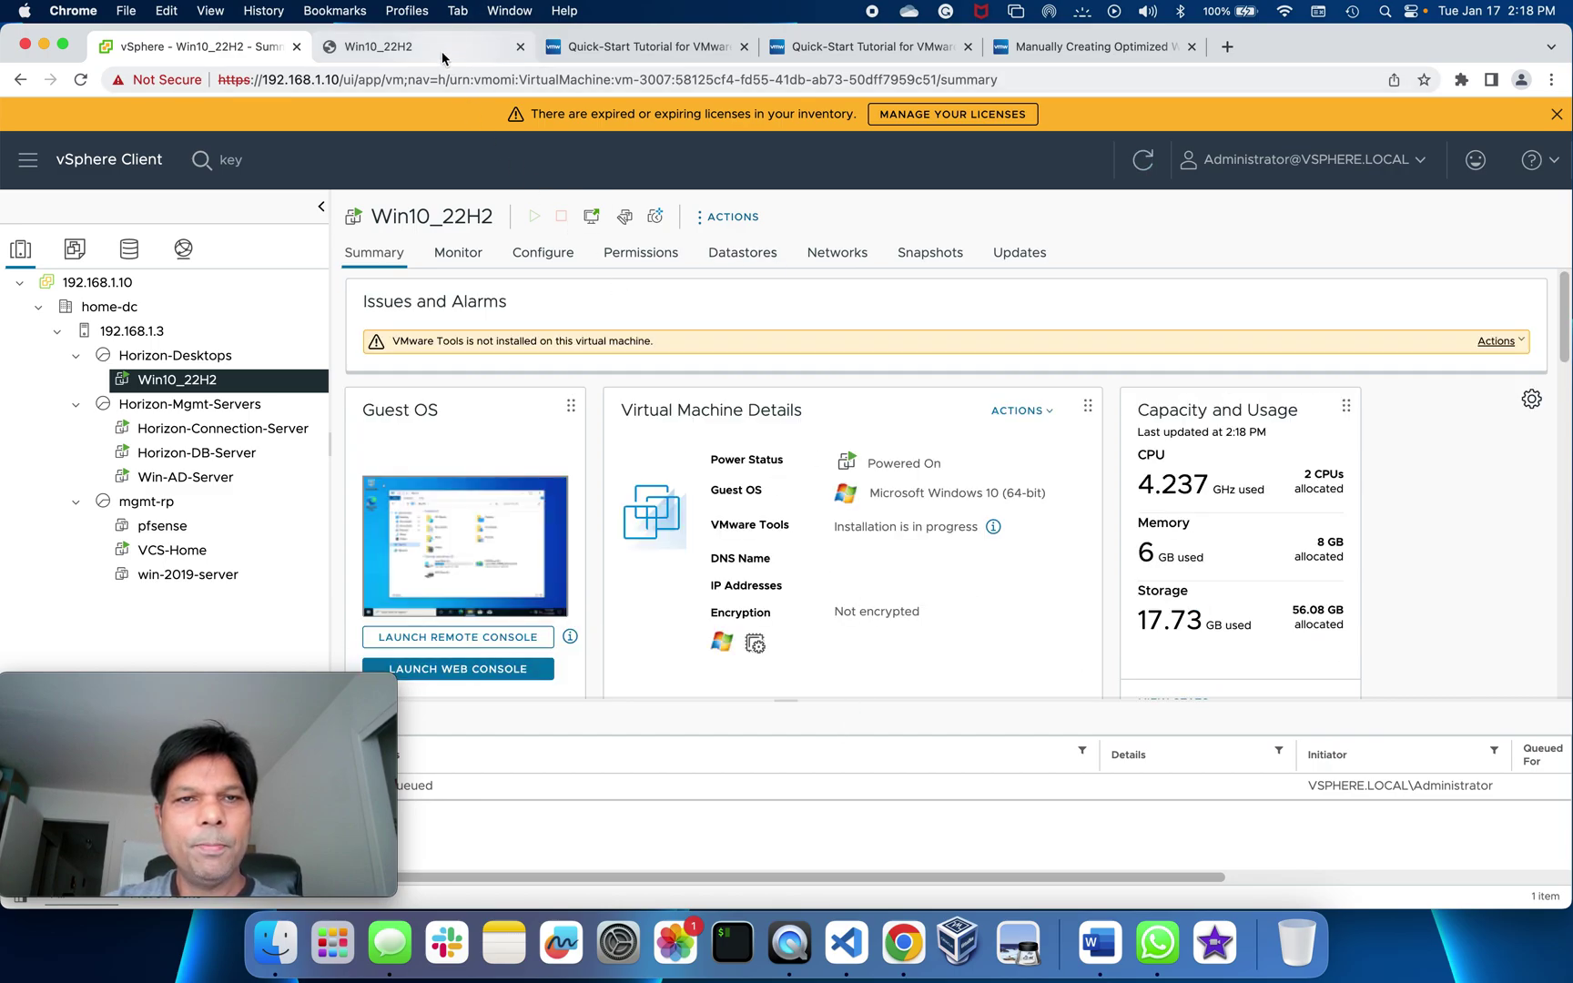
# Run the VMware Tools installer from DVD Drive (E:) and reveal its welcome wizard.
pyautogui.click(439, 52)
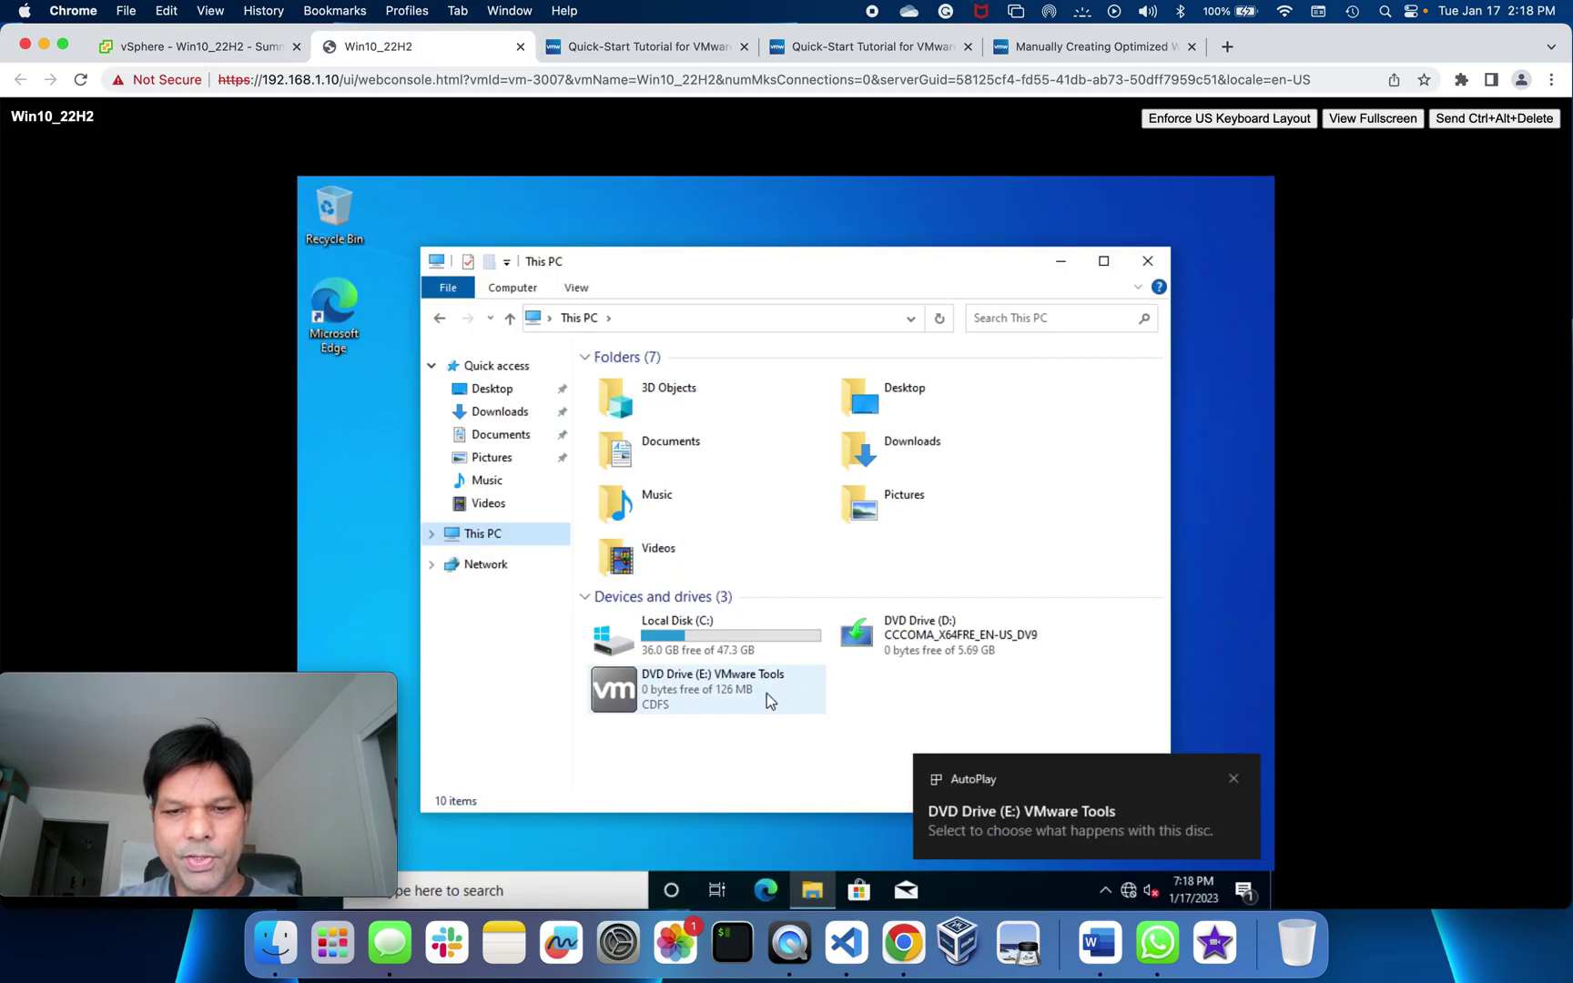
pyautogui.doubleClick(702, 698)
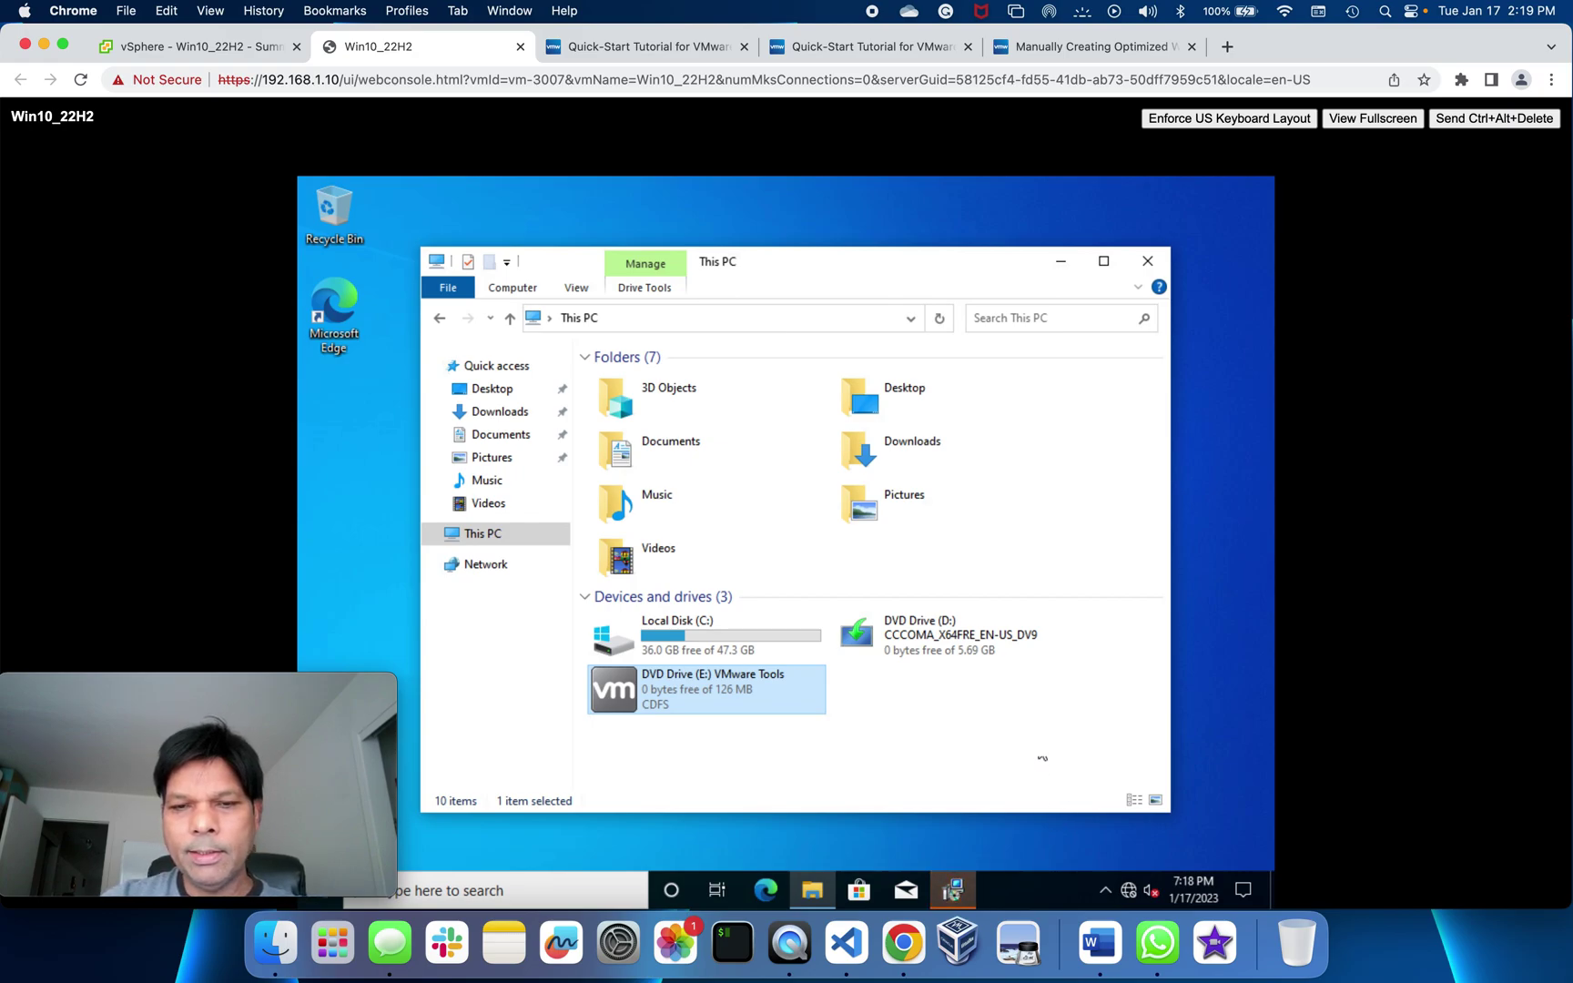
pyautogui.click(1060, 259)
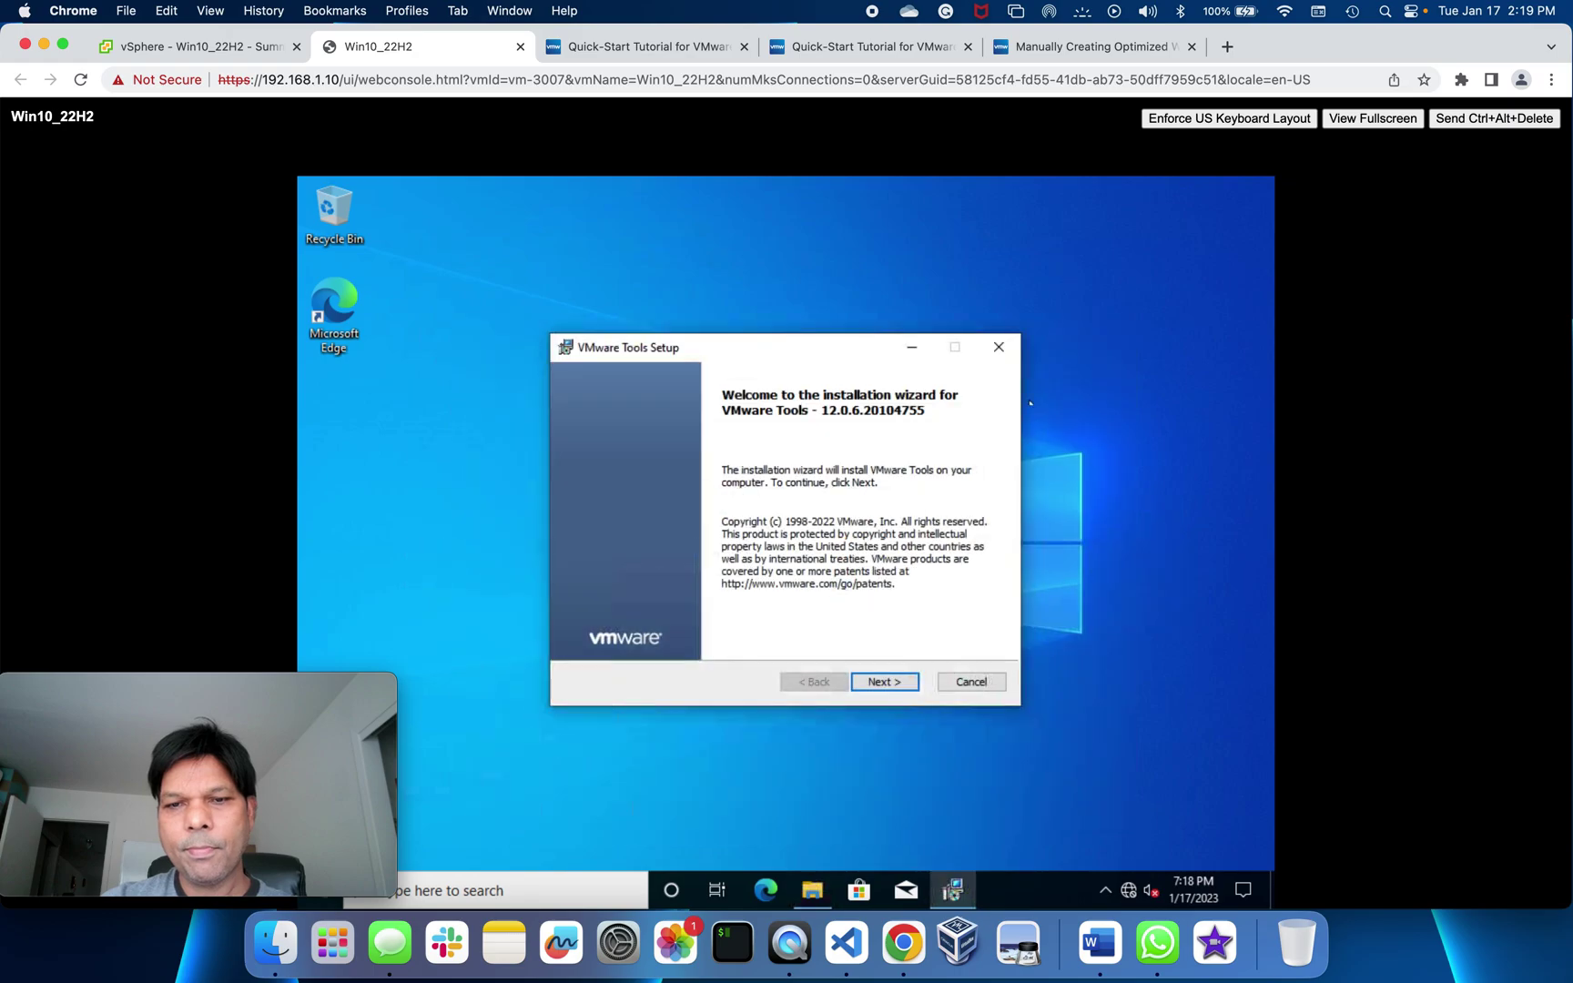
# Move past the VMware Tools welcome page and review the guide's setup steps.
pyautogui.click(888, 684)
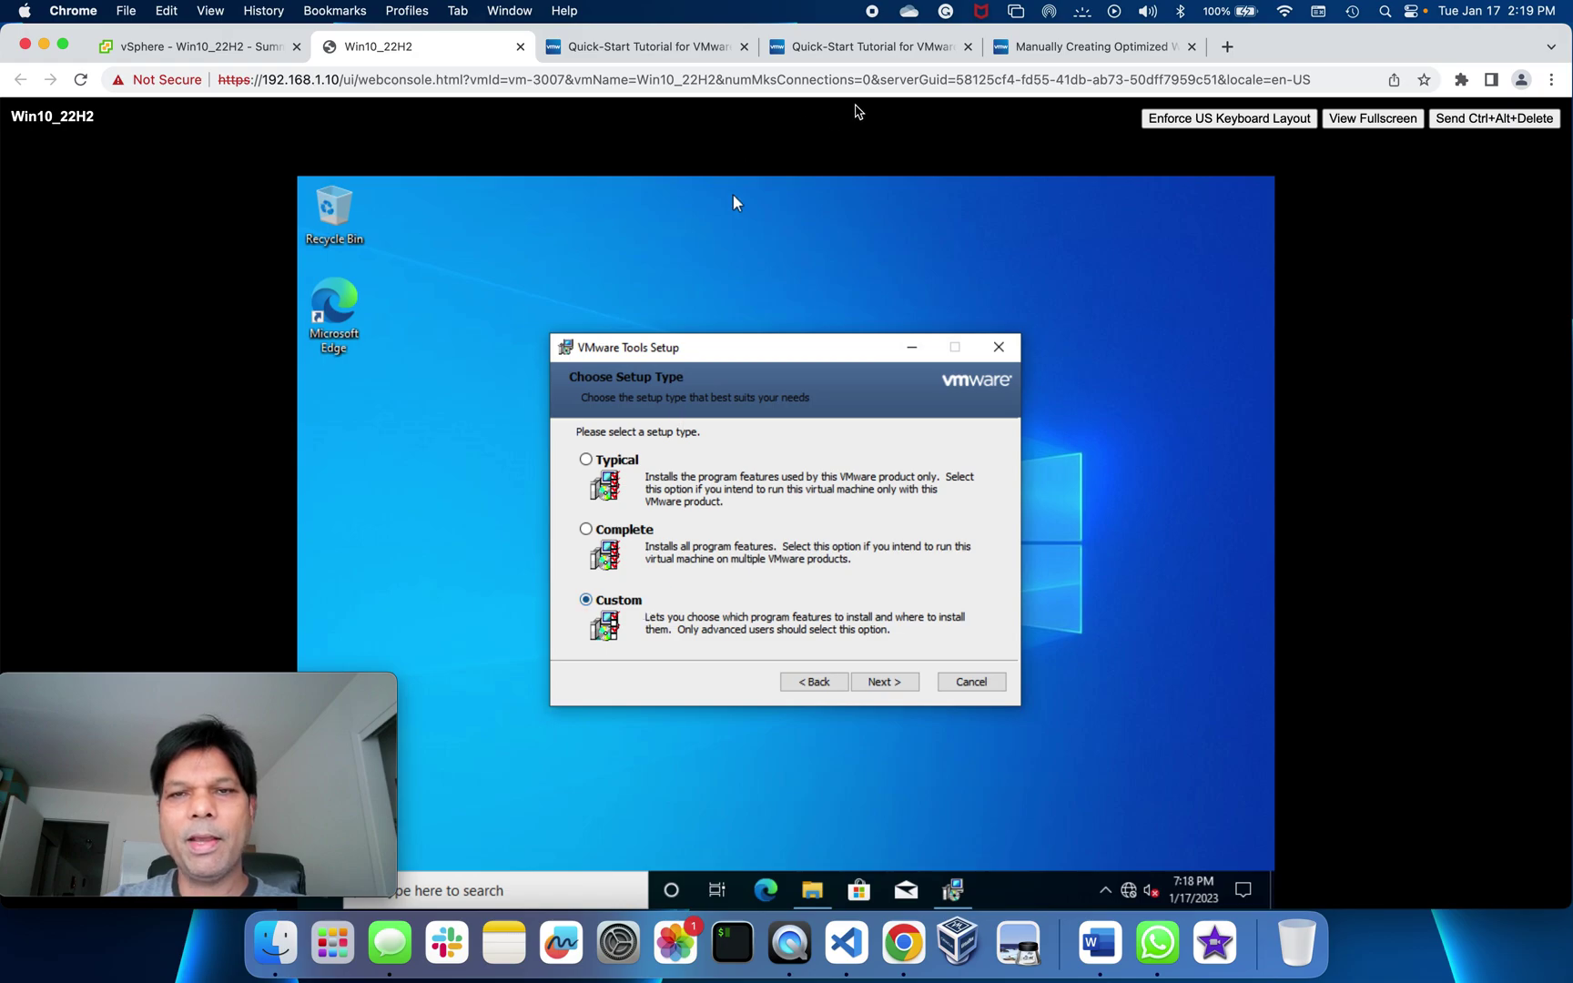
pyautogui.click(920, 47)
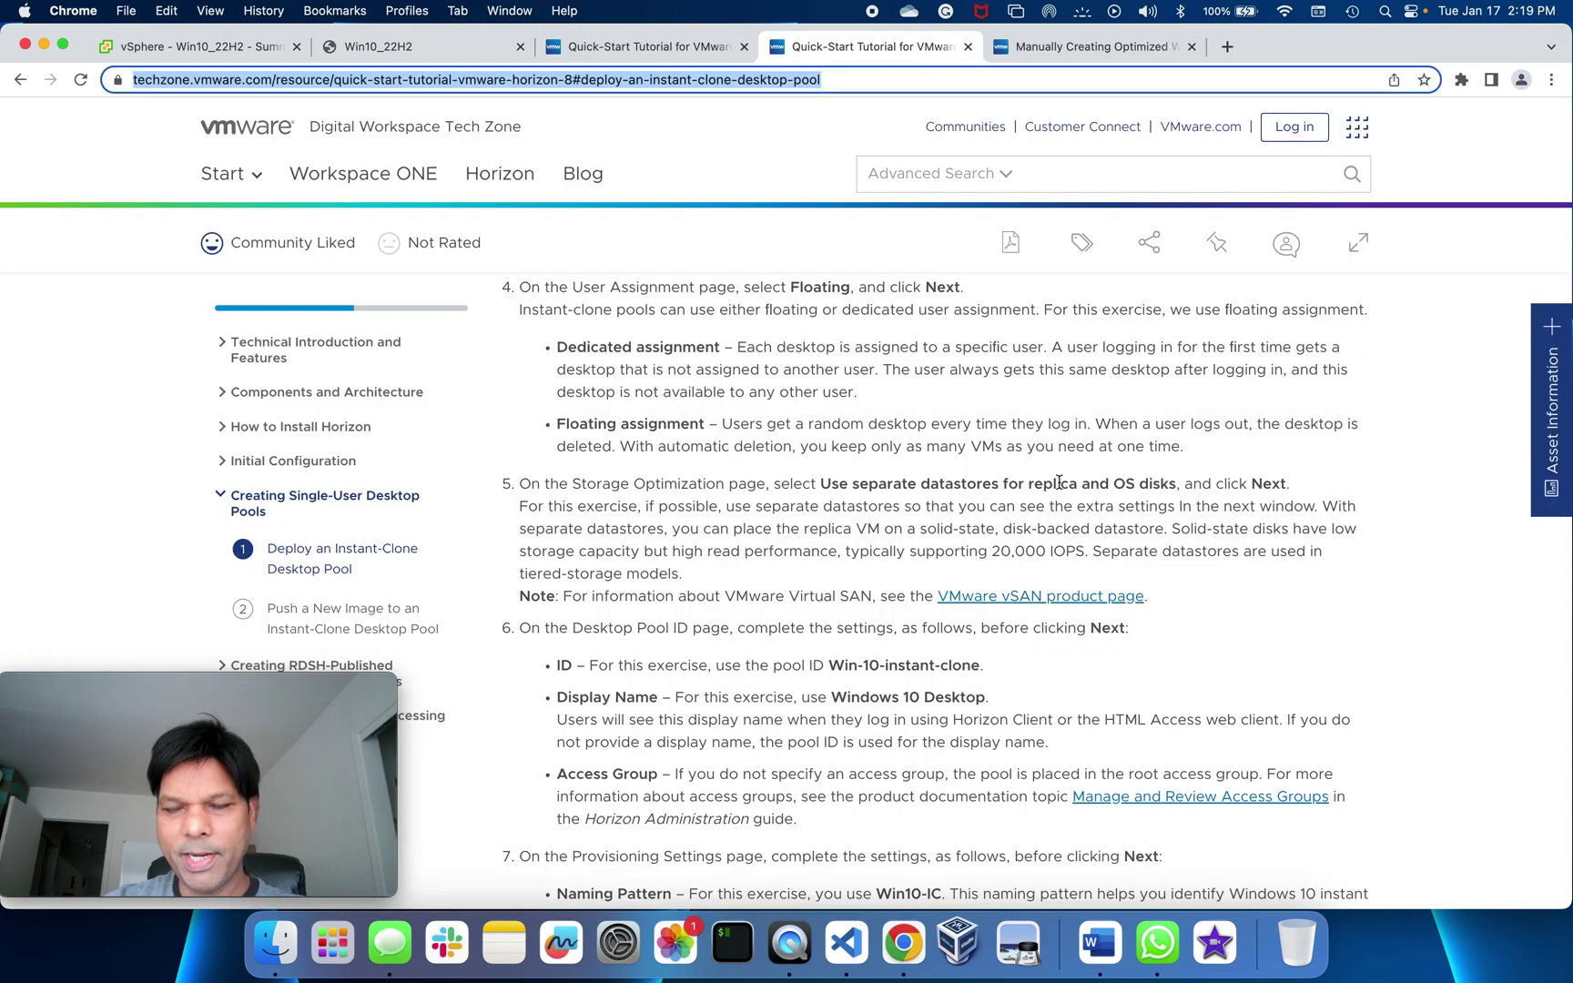
pyautogui.click(1093, 46)
pyautogui.scroll(-10, 1196, 596)
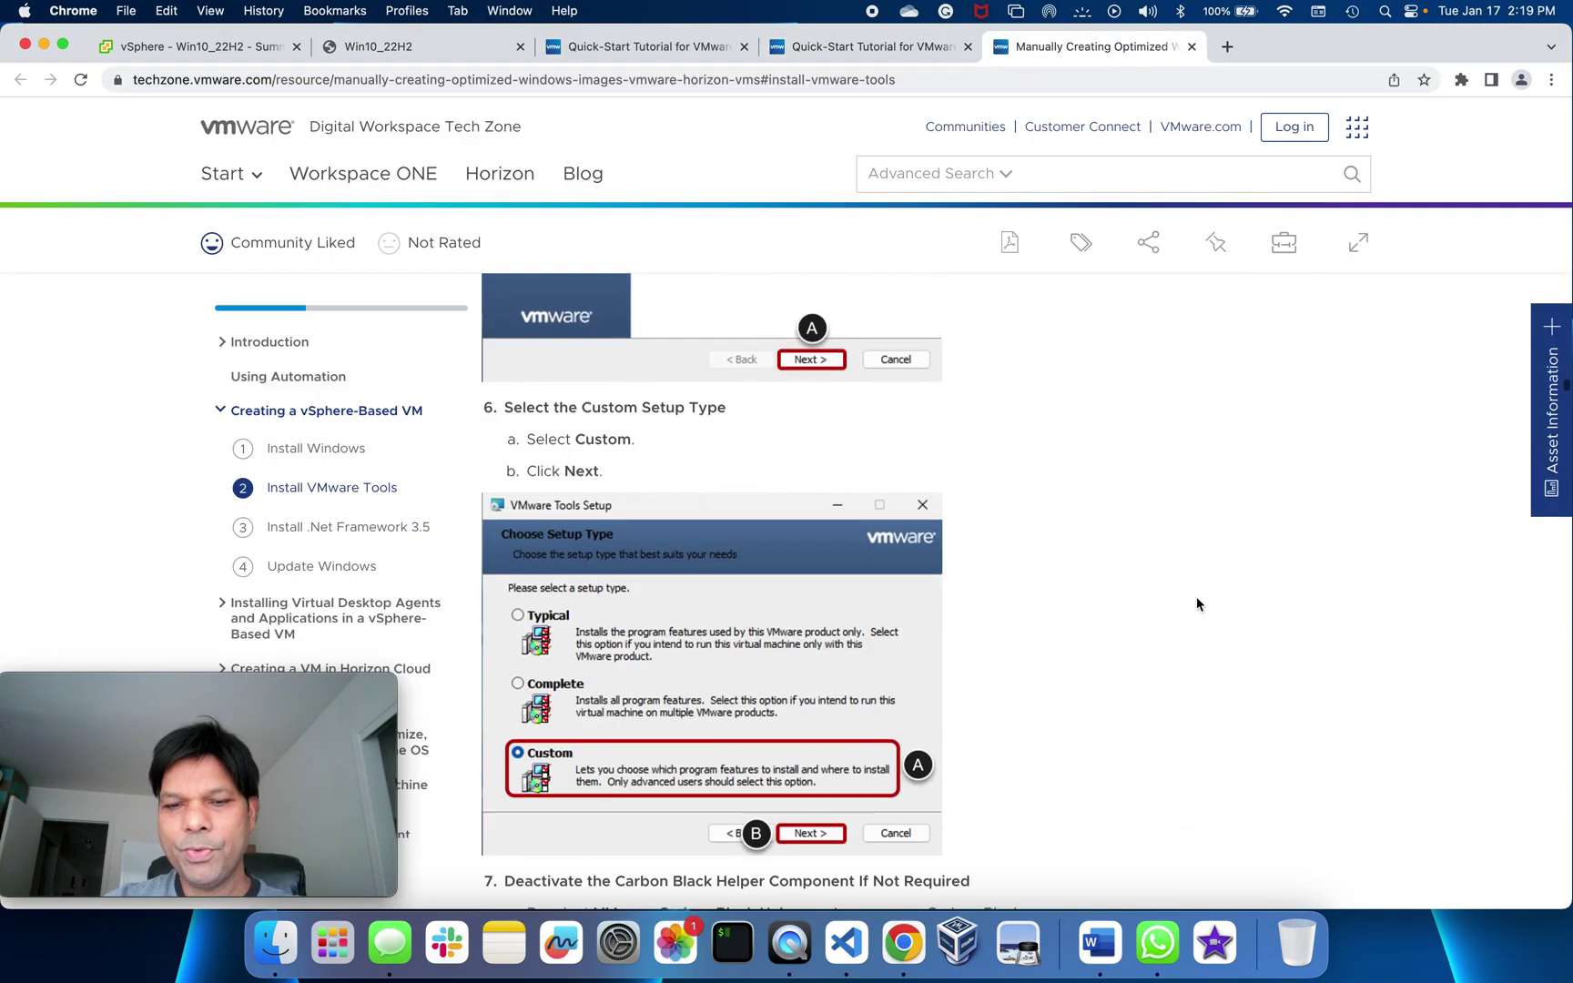
pyautogui.scroll(-2, 1196, 597)
pyautogui.scroll(-1, 1196, 605)
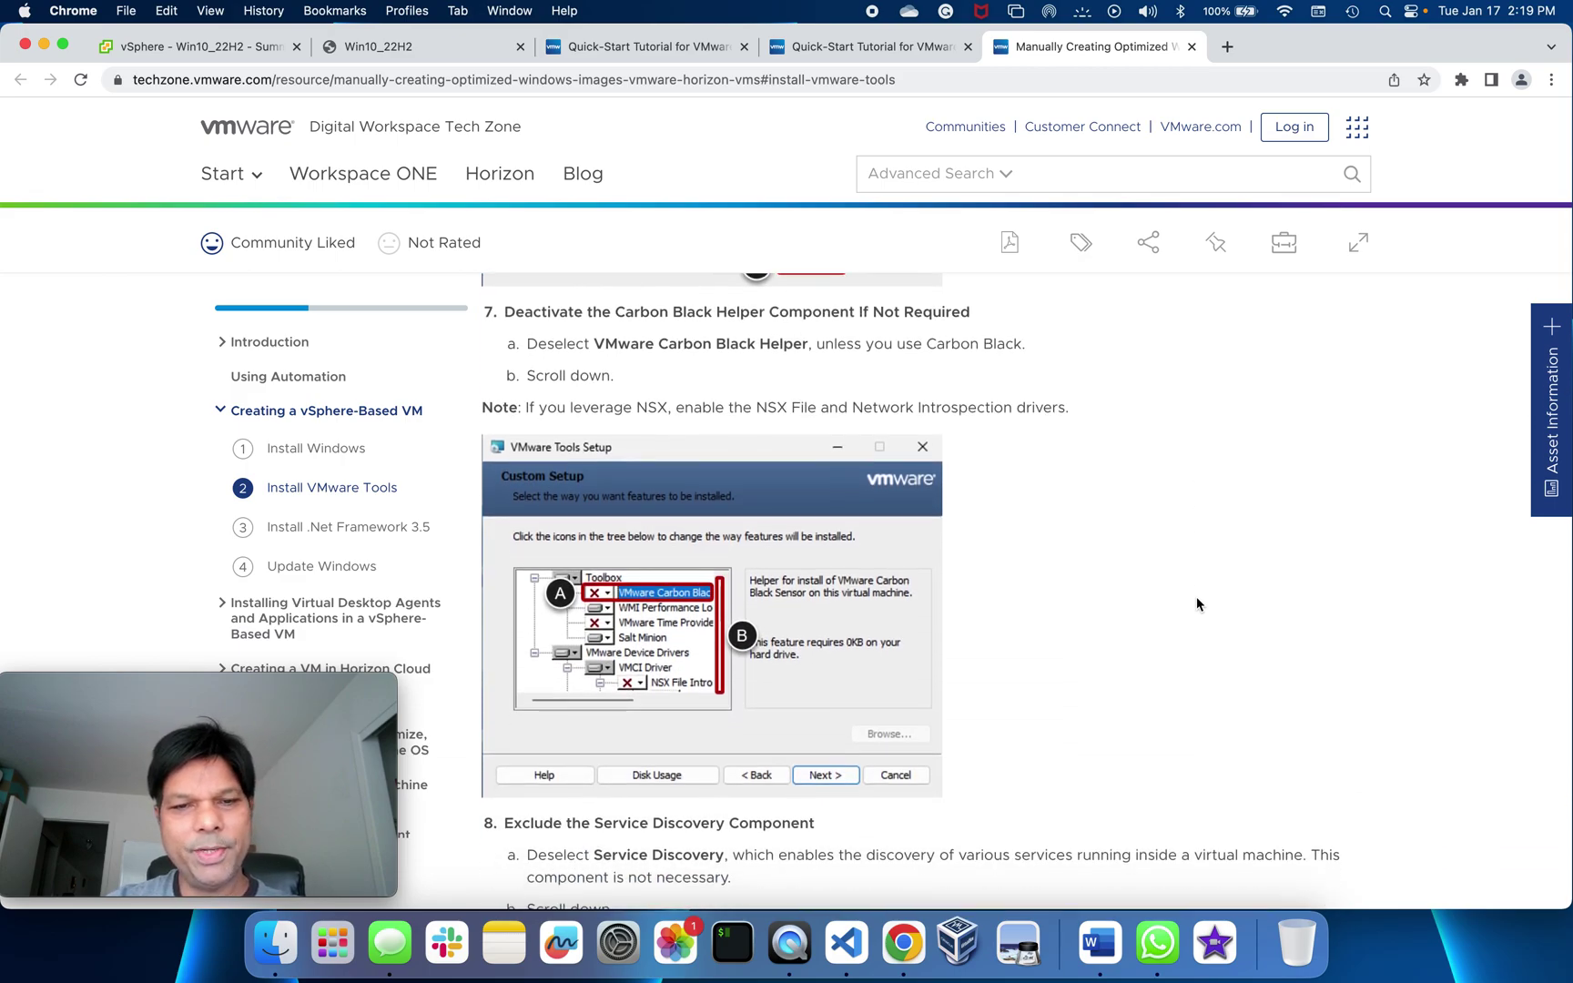
pyautogui.scroll(1, 1134, 641)
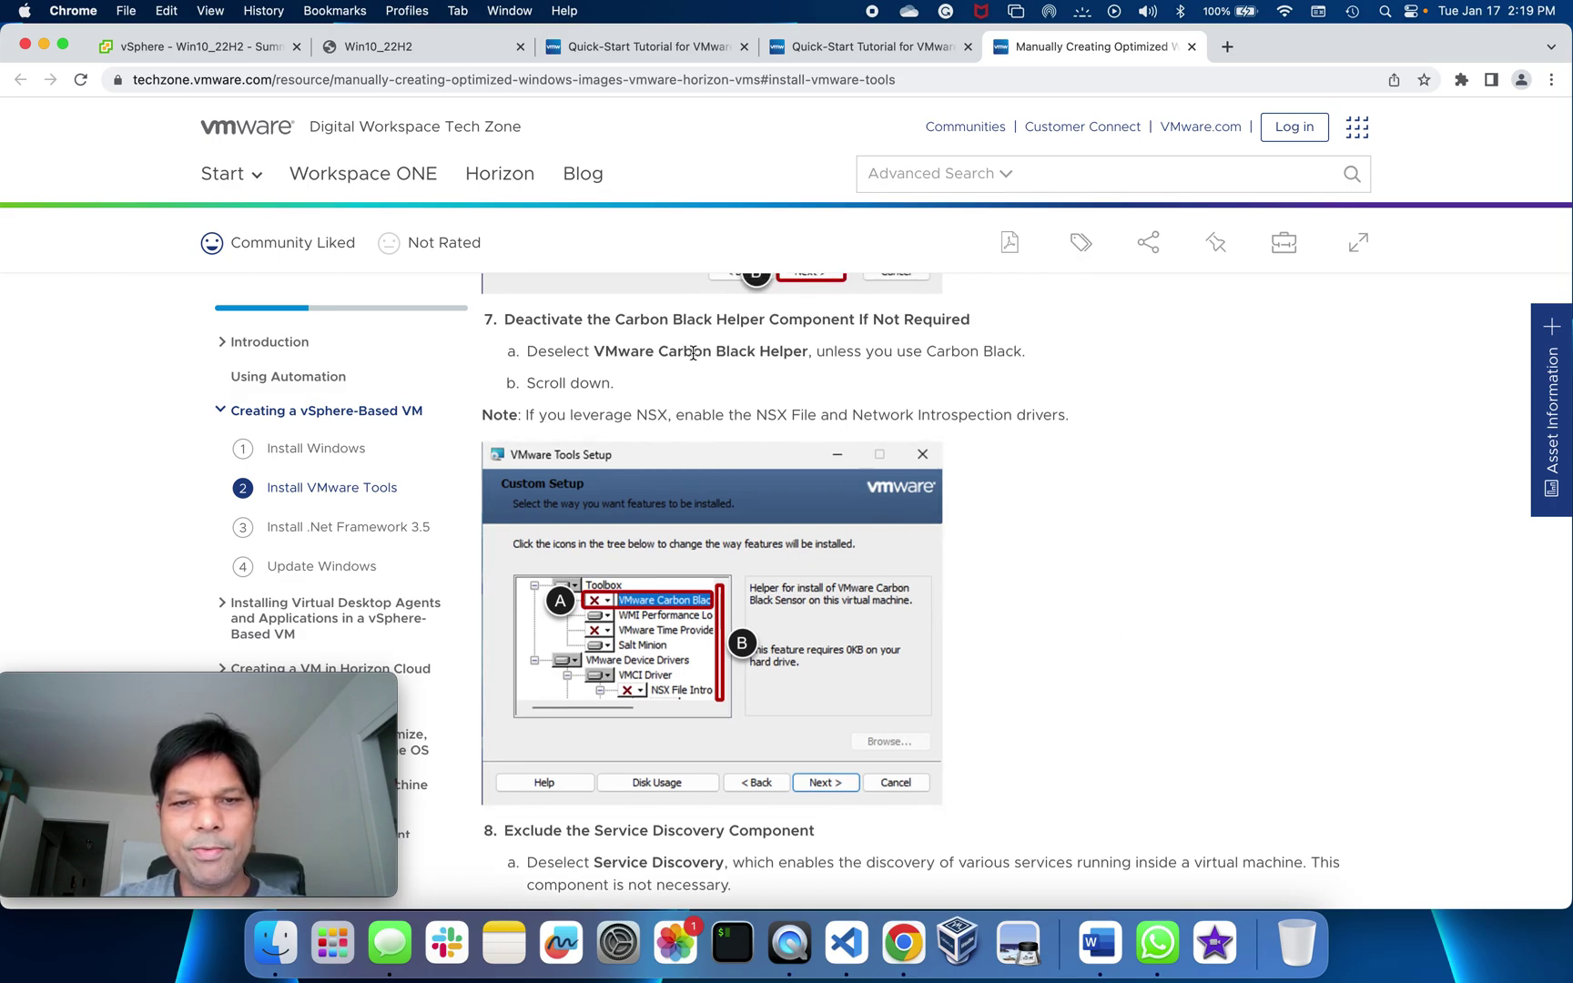
# Continue to Custom Setup and make VMware Carbon Black Helper unavailable.
pyautogui.click(399, 50)
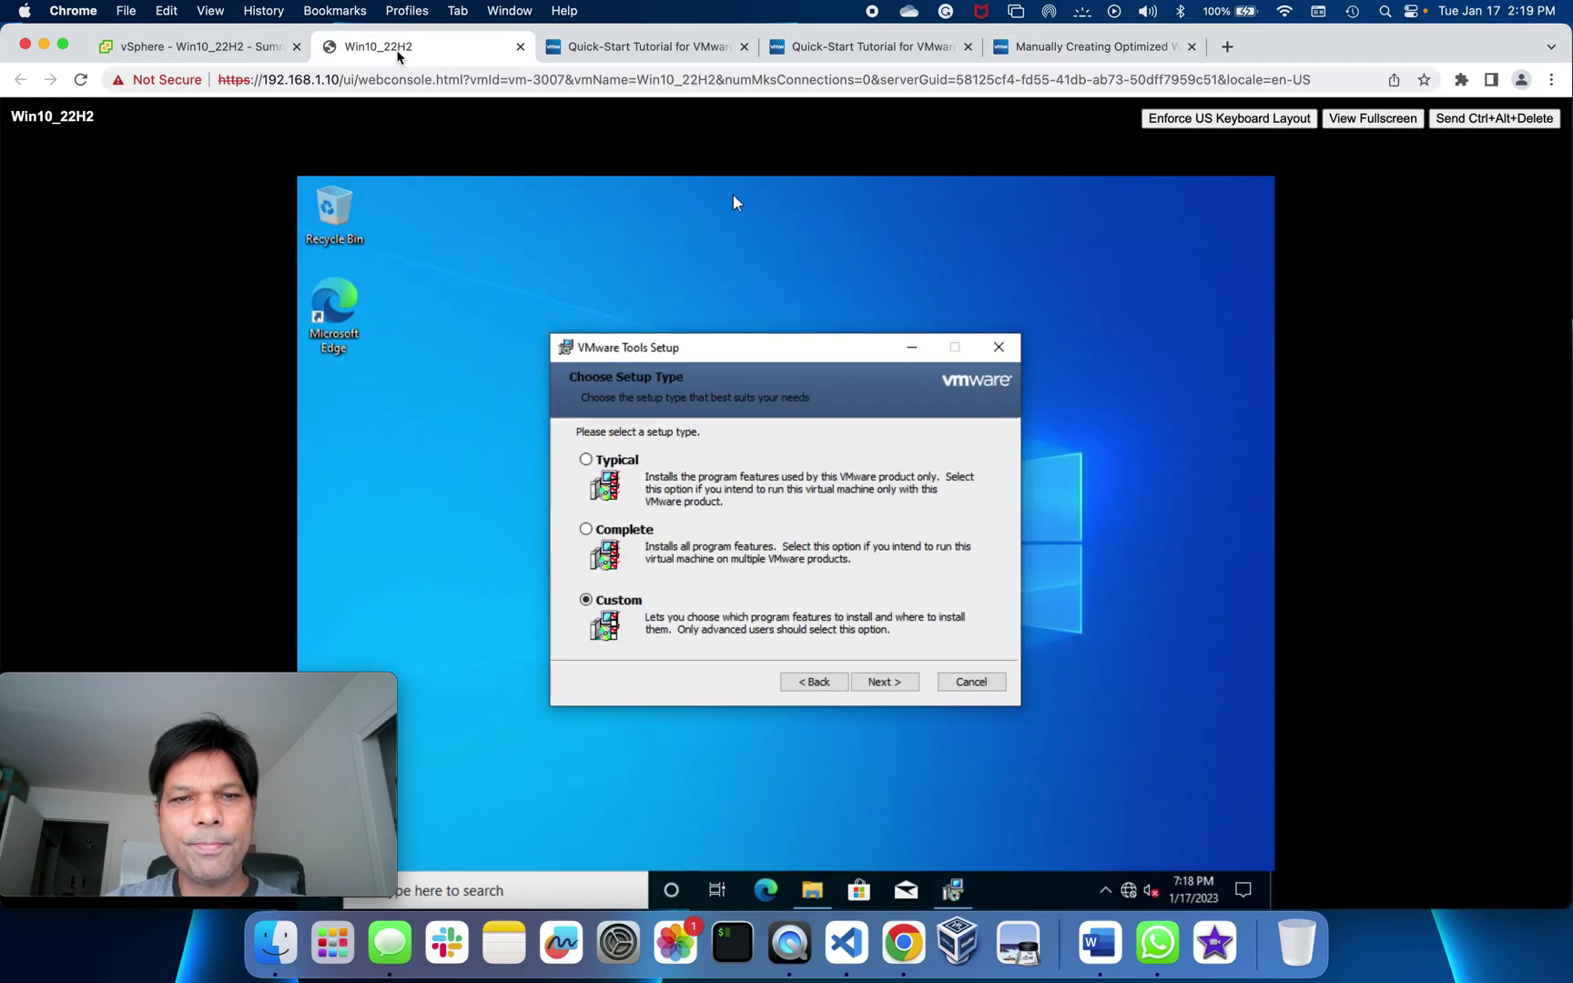
pyautogui.click(900, 684)
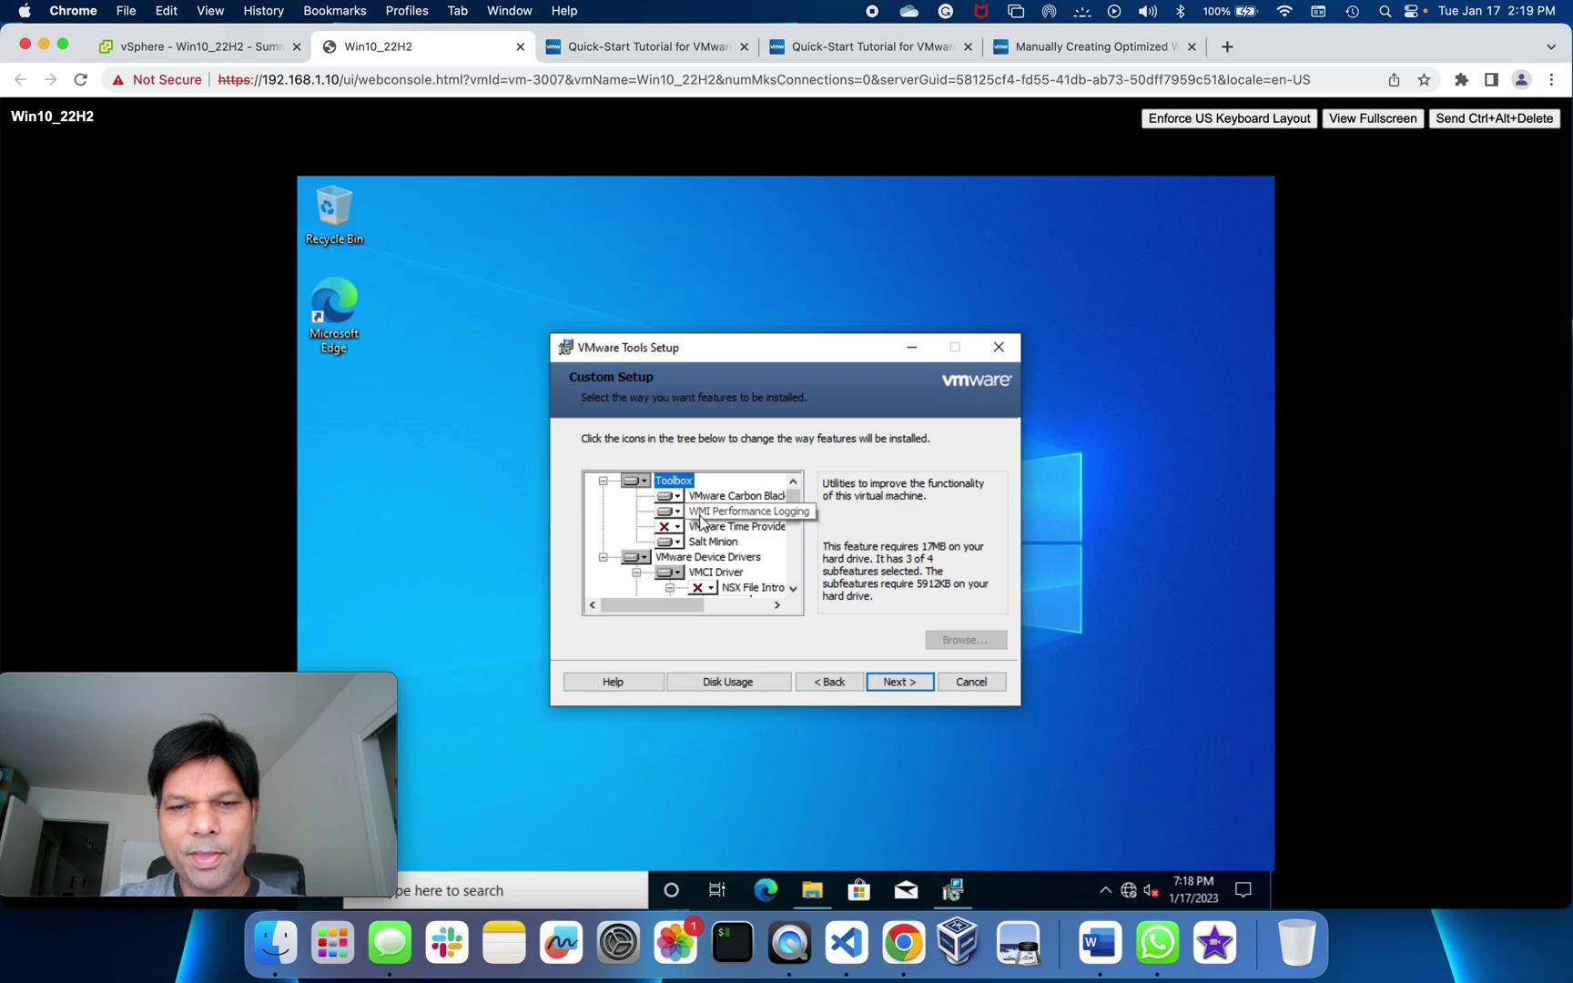
pyautogui.click(671, 496)
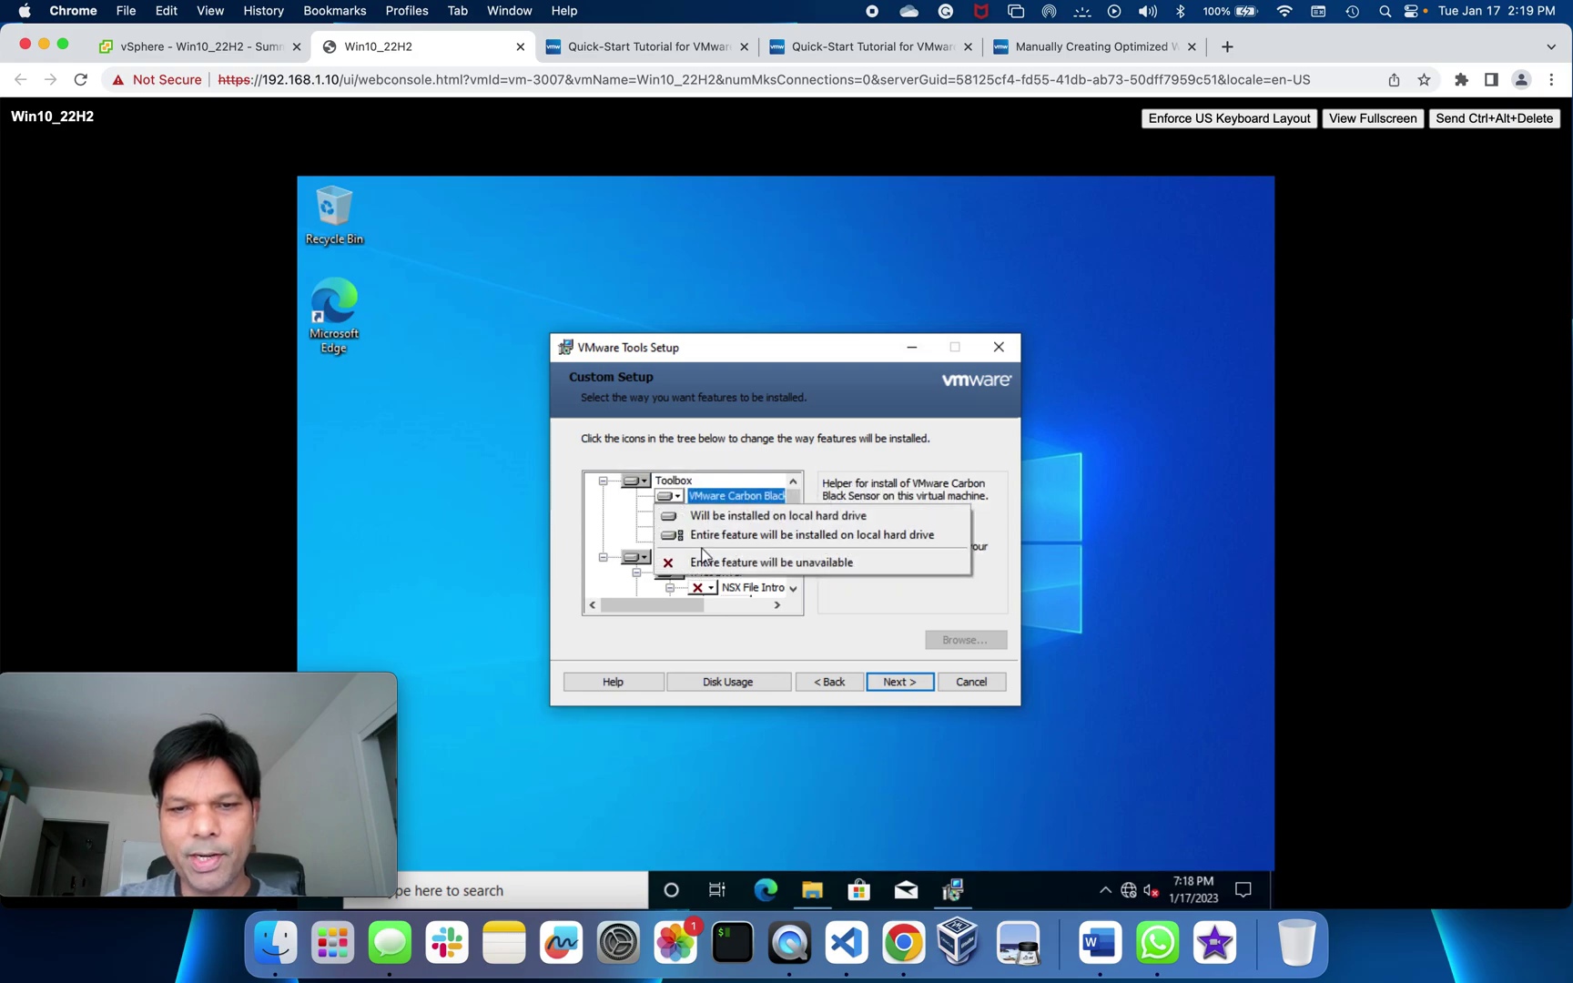
pyautogui.click(706, 563)
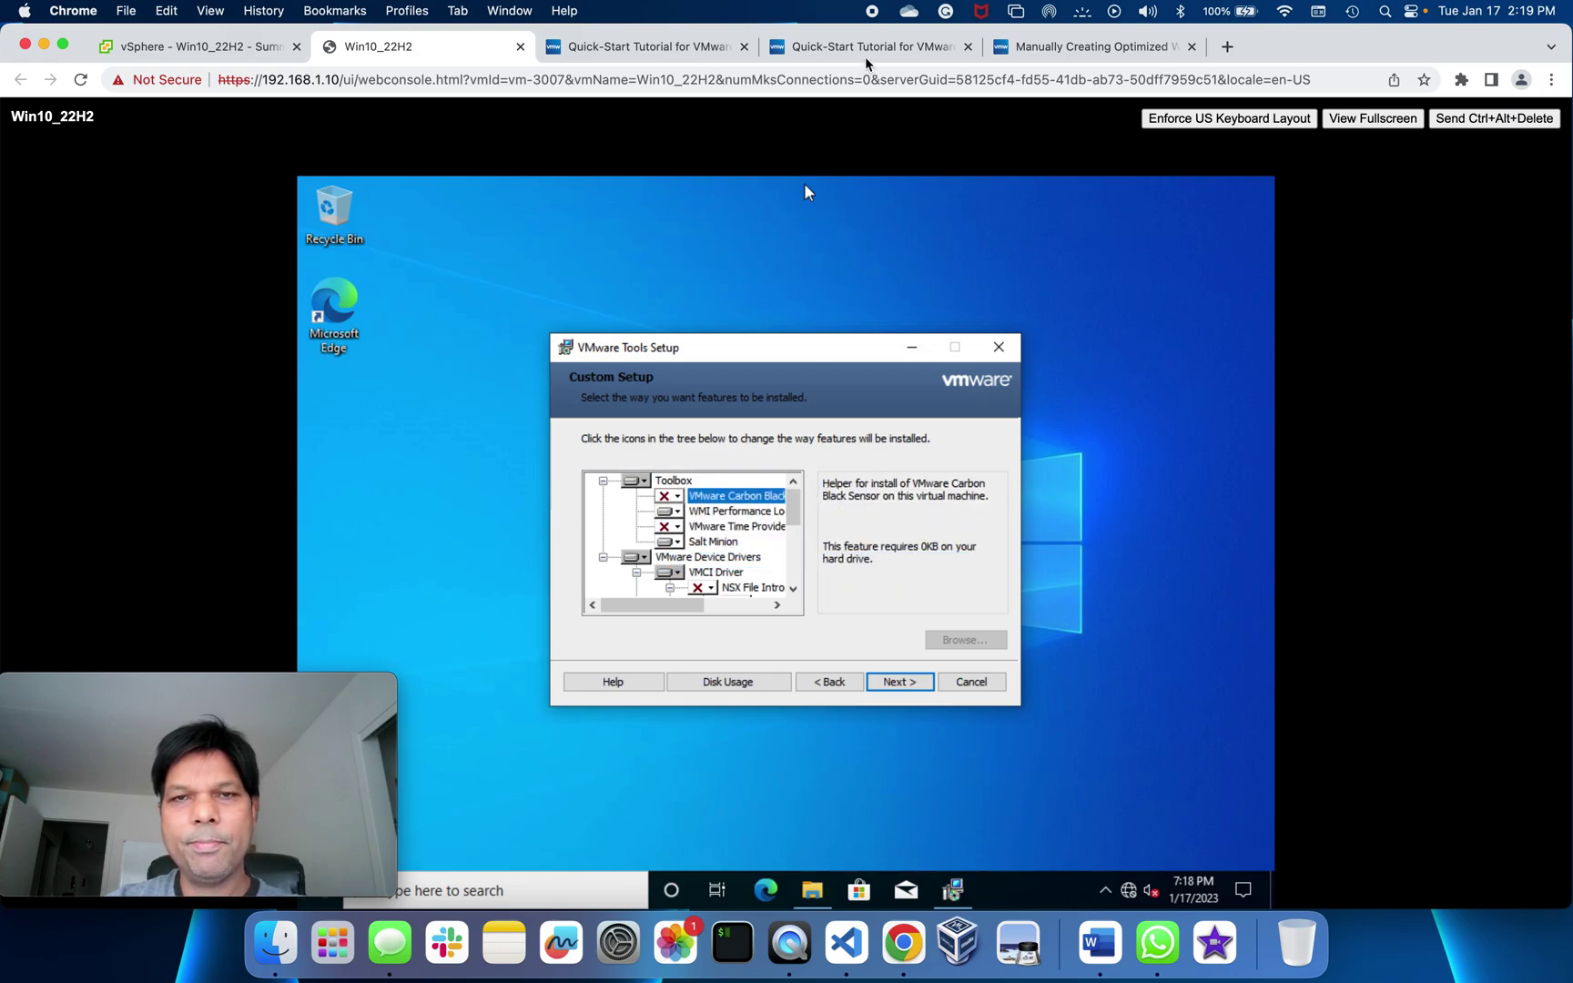
# After checking the guide, scroll the feature list and make Service Discovery unavailable.
pyautogui.click(1042, 55)
pyautogui.scroll(-5, 1053, 480)
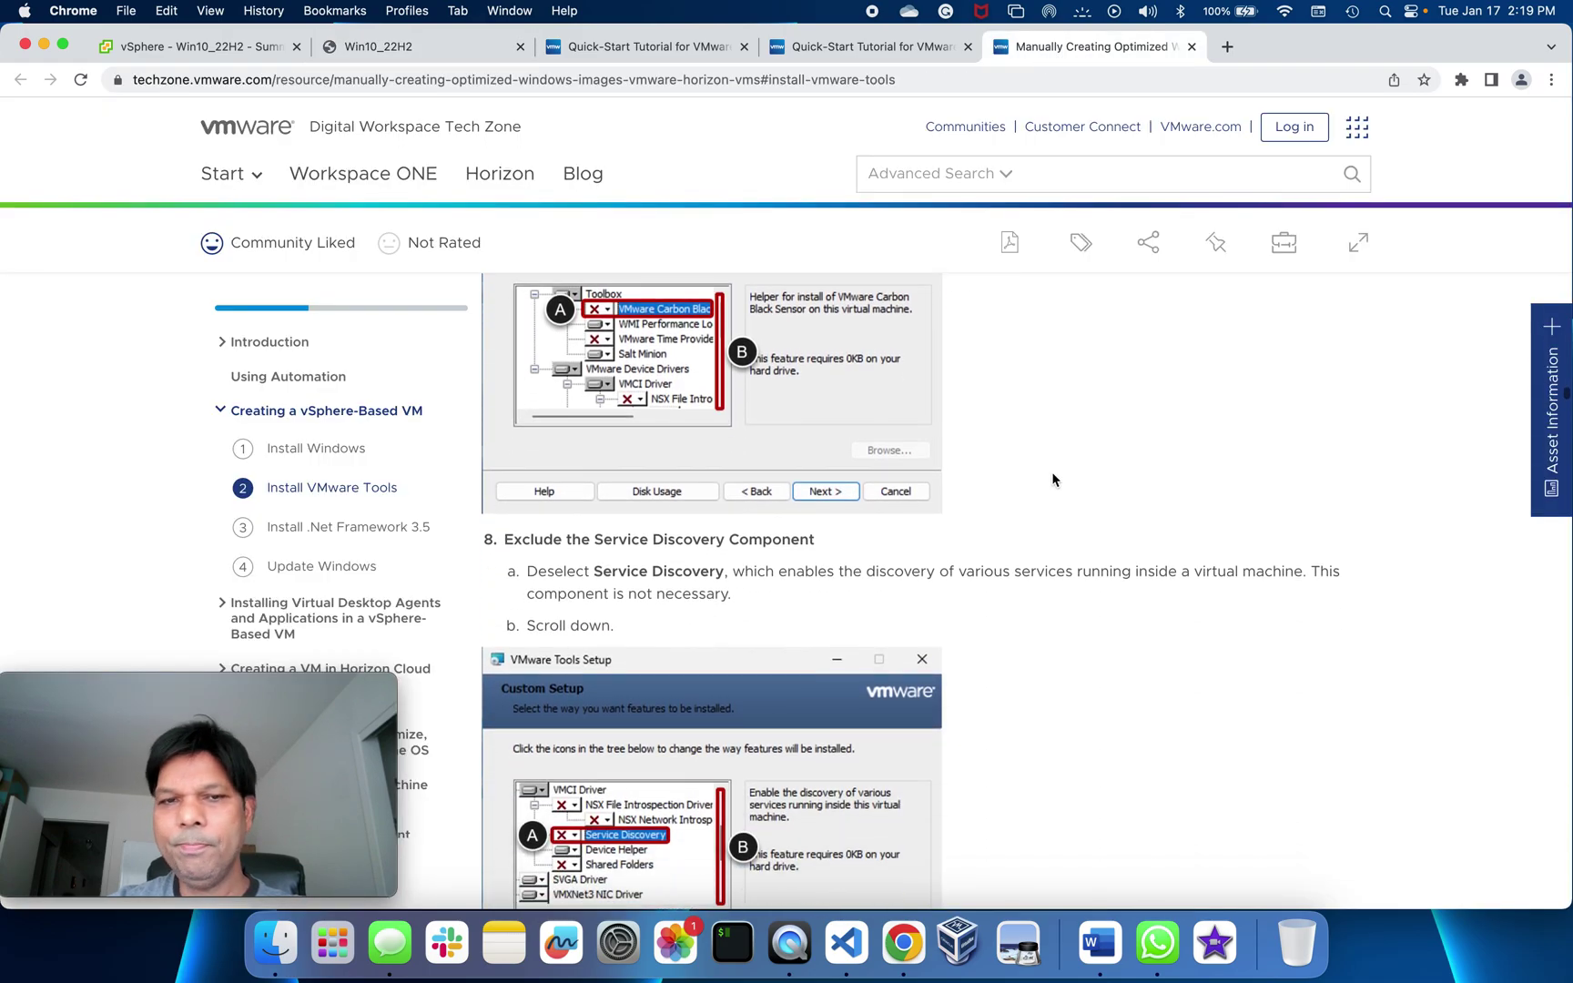
pyautogui.scroll(-3, 1047, 482)
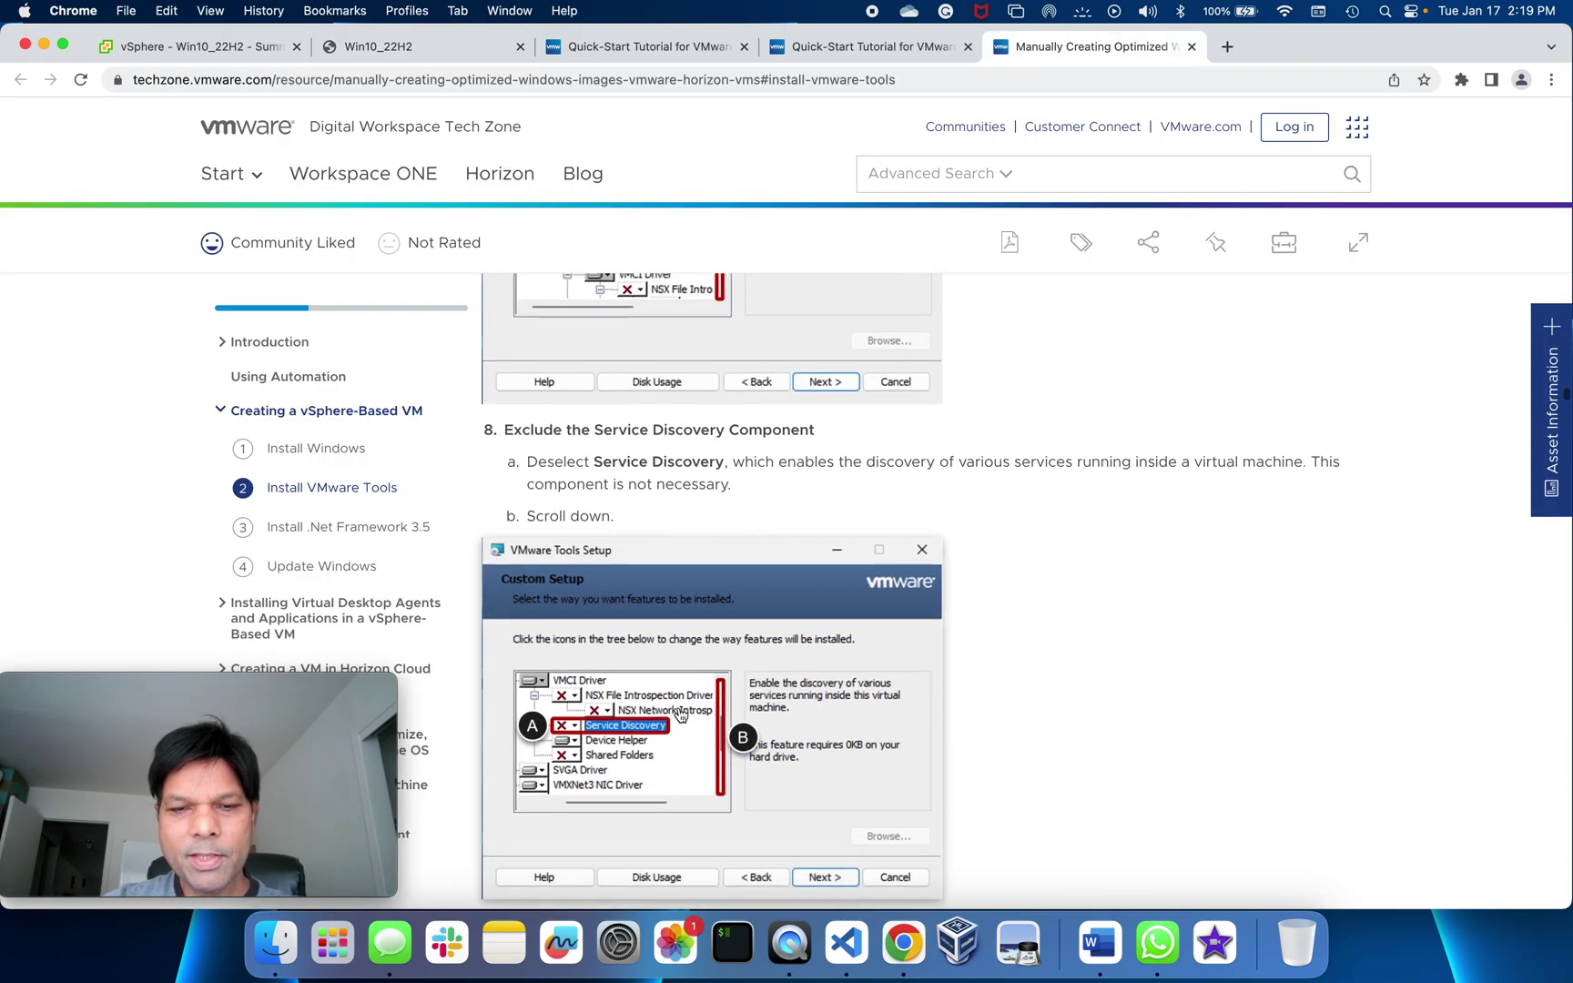
pyautogui.click(422, 53)
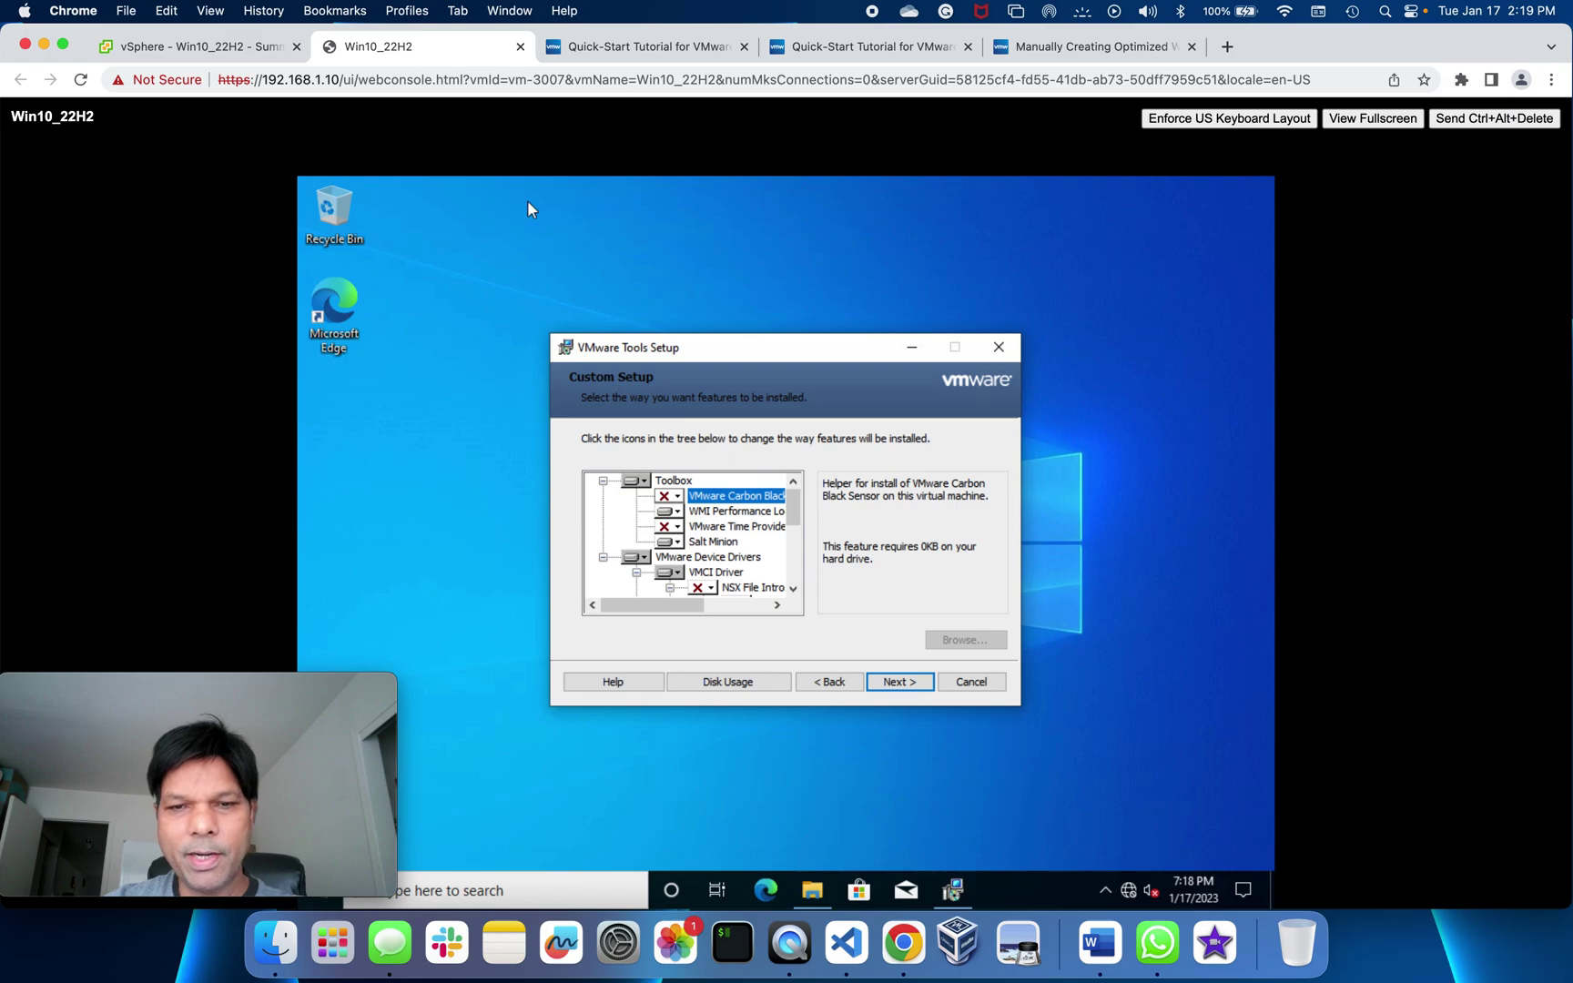
pyautogui.click(792, 590)
pyautogui.click(793, 589)
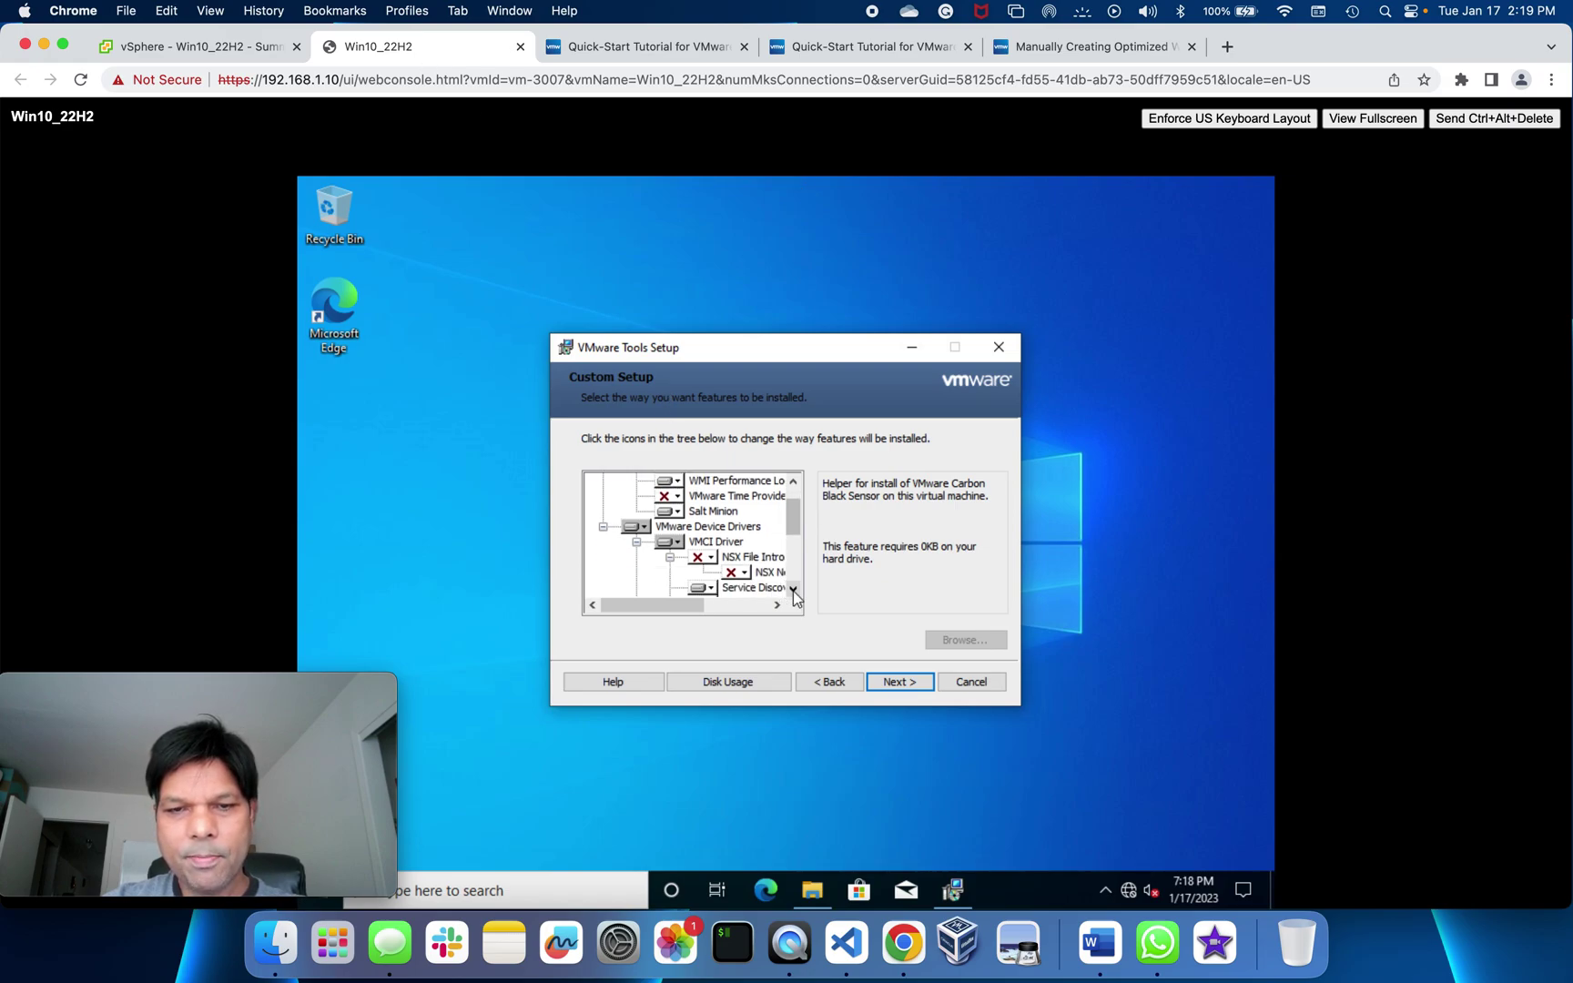
pyautogui.click(793, 590)
pyautogui.click(793, 590)
pyautogui.click(793, 590)
pyautogui.click(793, 590)
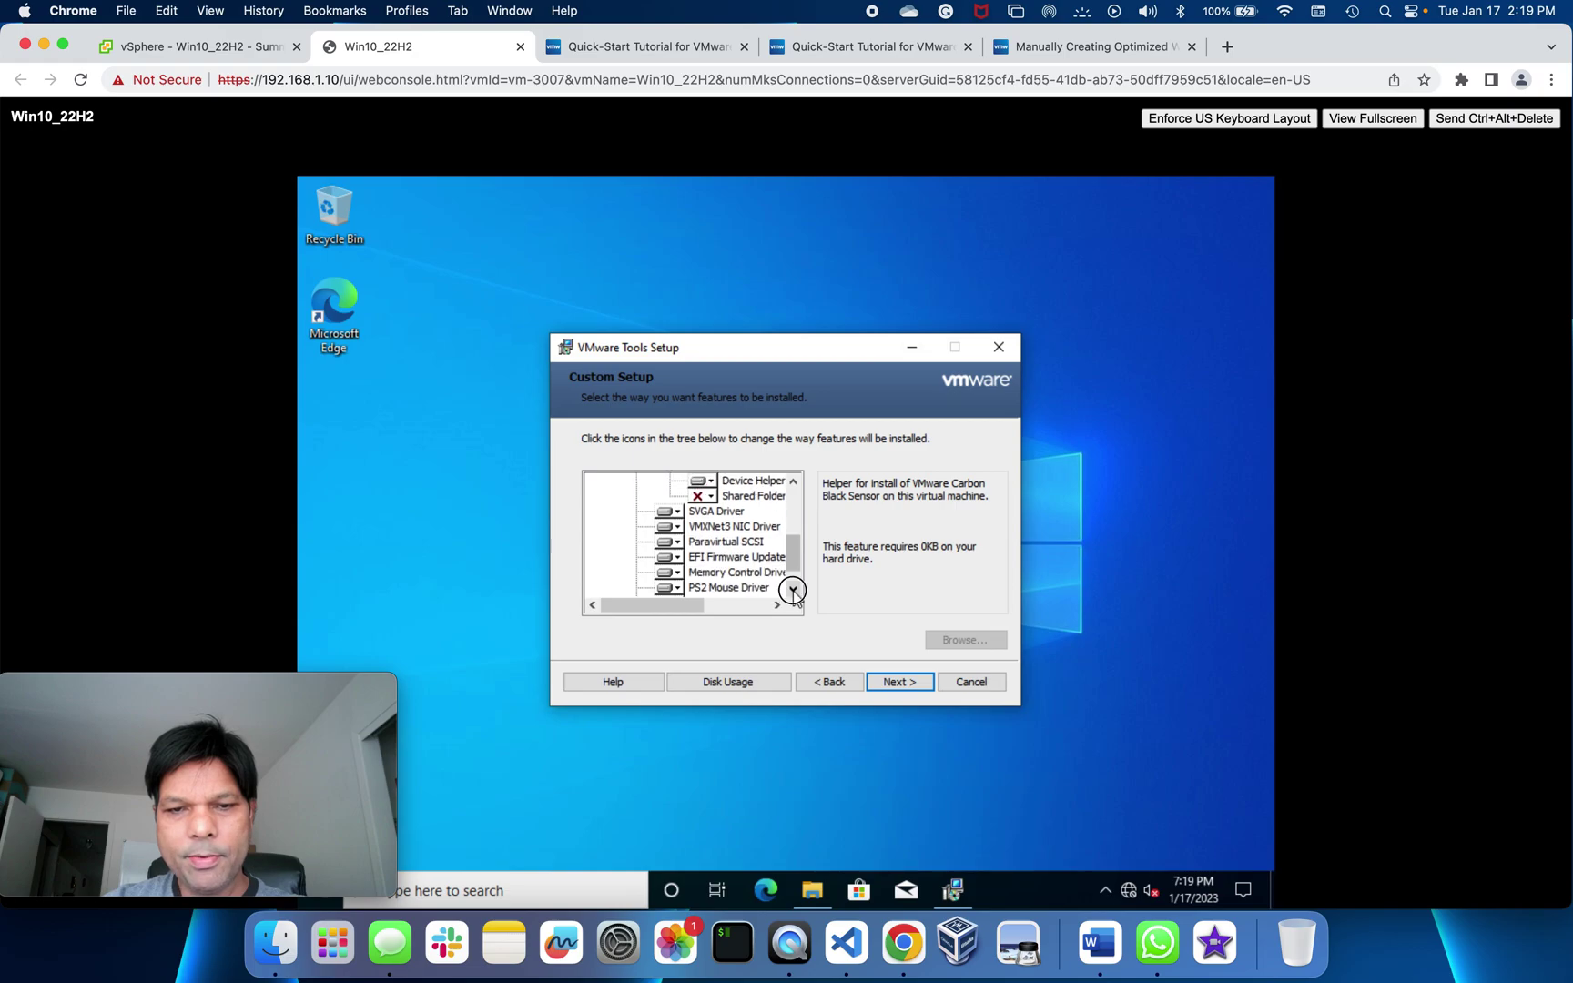
pyautogui.click(793, 590)
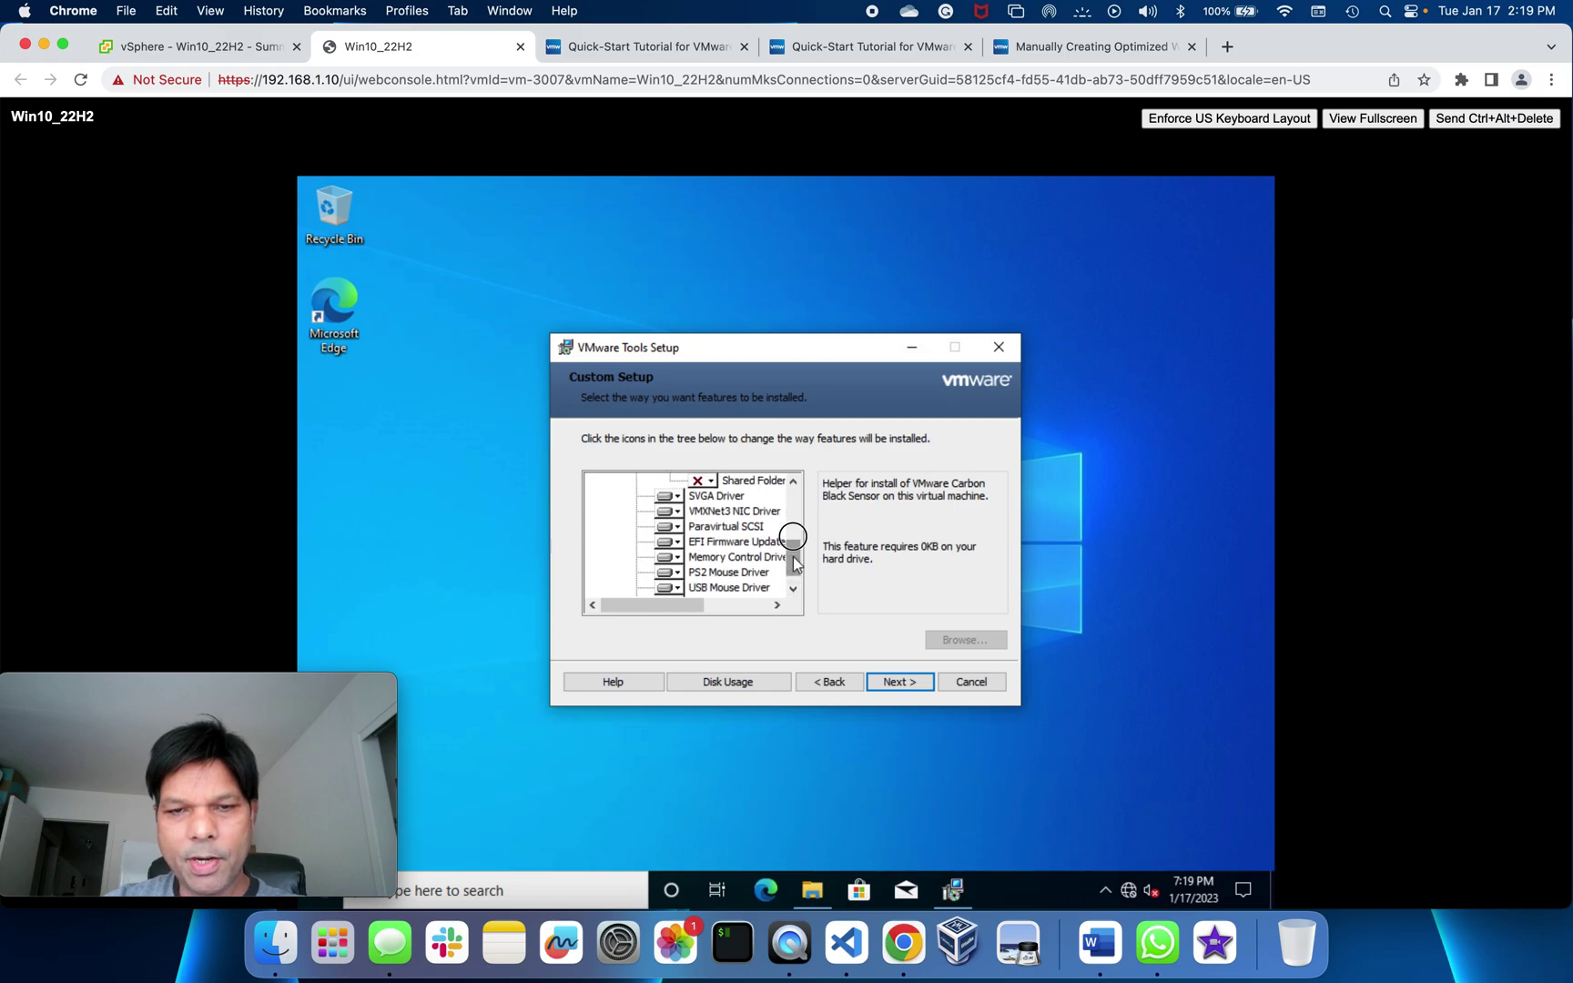
pyautogui.moveTo(793, 557); pyautogui.dragTo(793, 491)
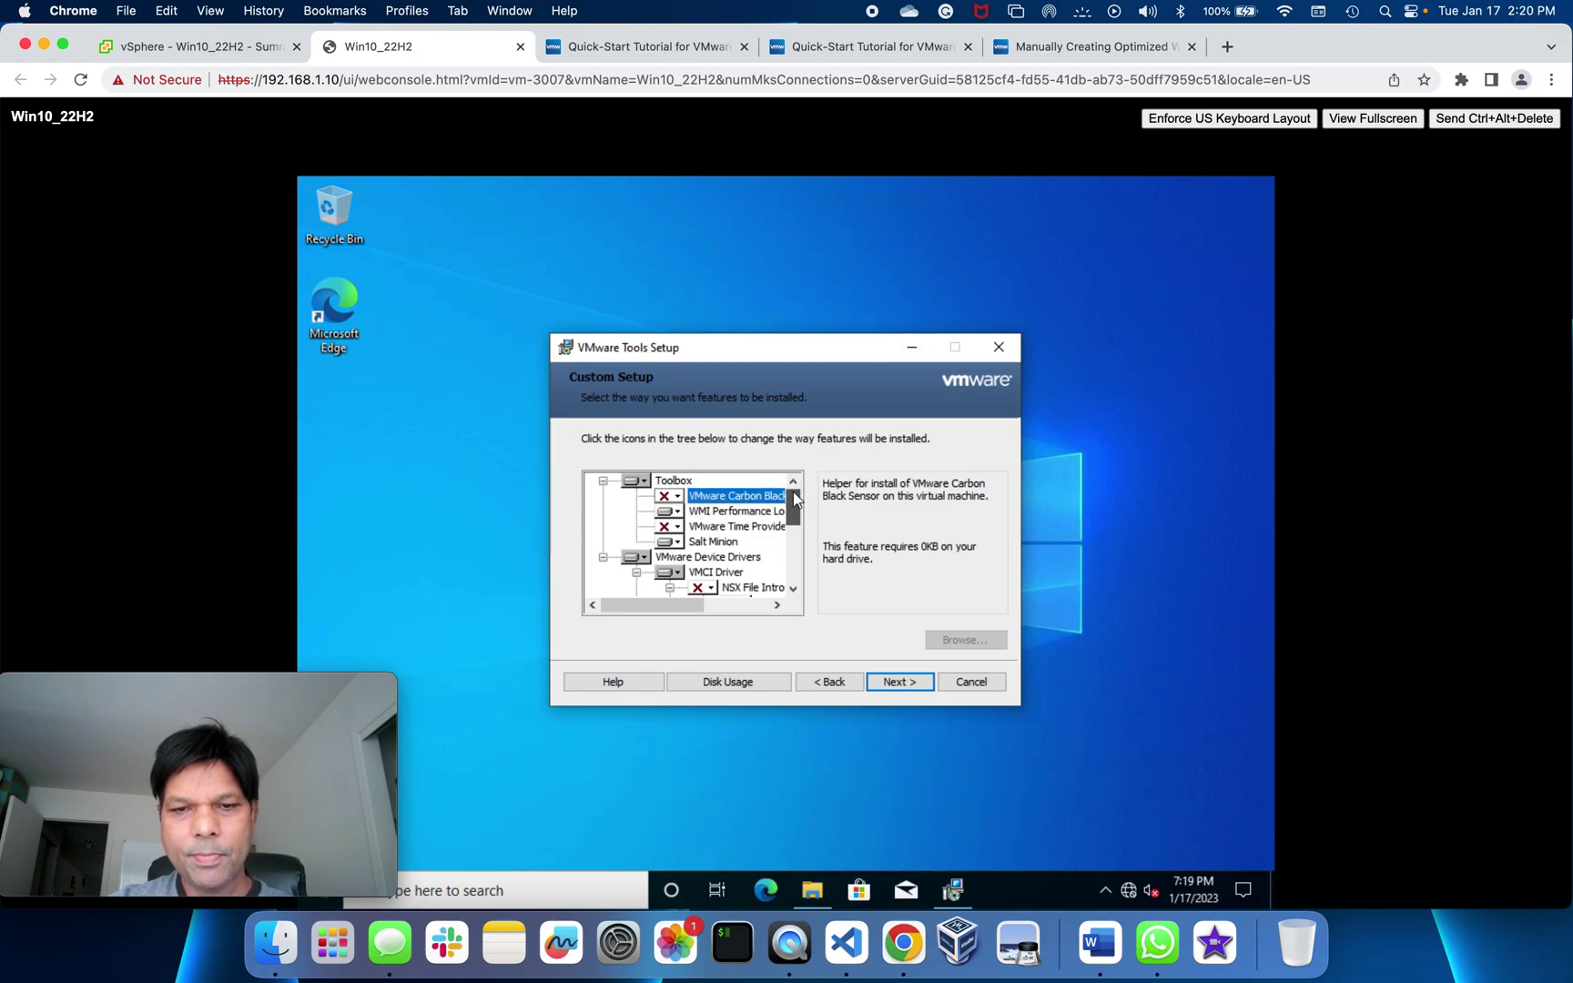
pyautogui.click(793, 590)
pyautogui.click(793, 590)
pyautogui.click(793, 590)
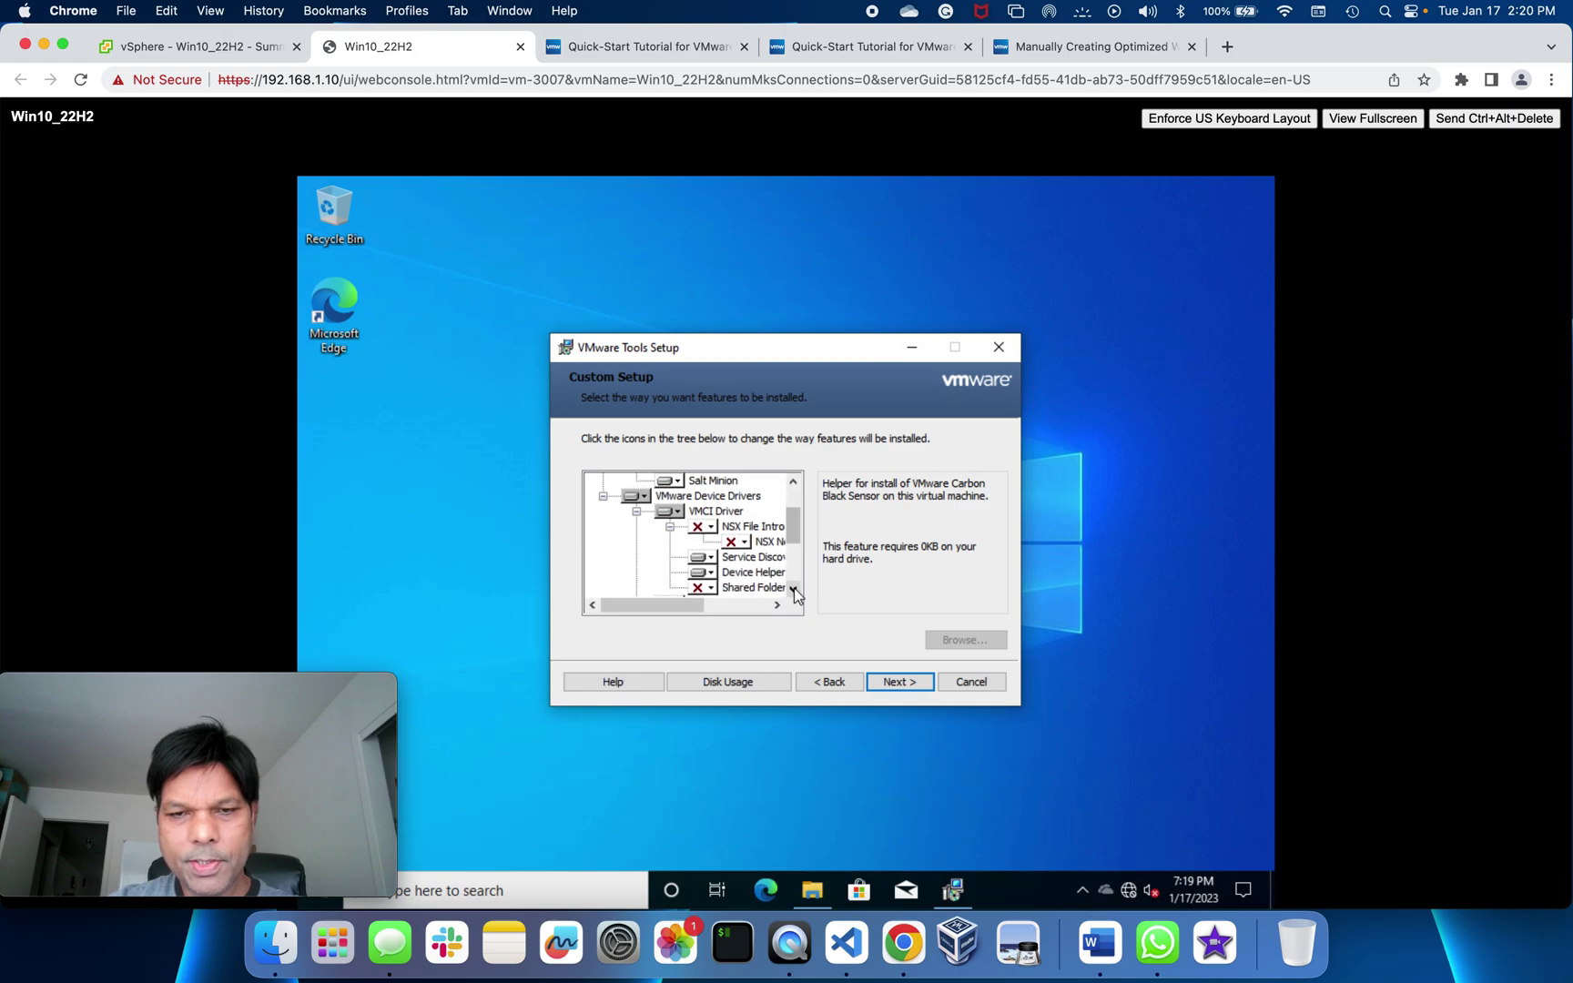
pyautogui.click(706, 557)
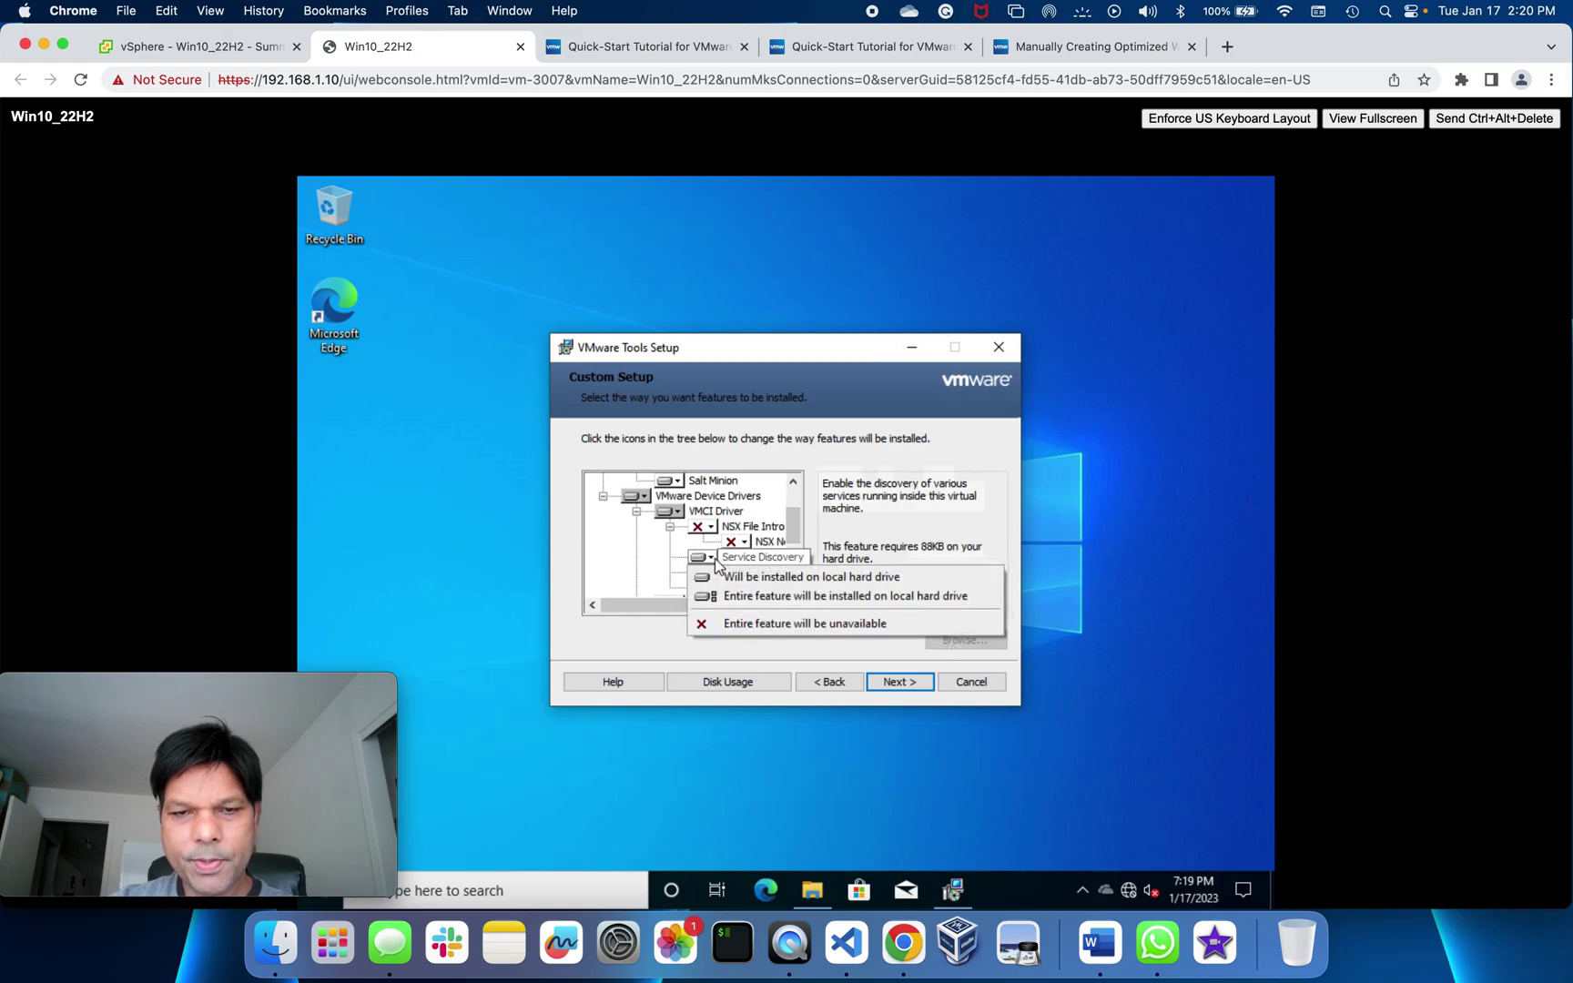
pyautogui.click(737, 623)
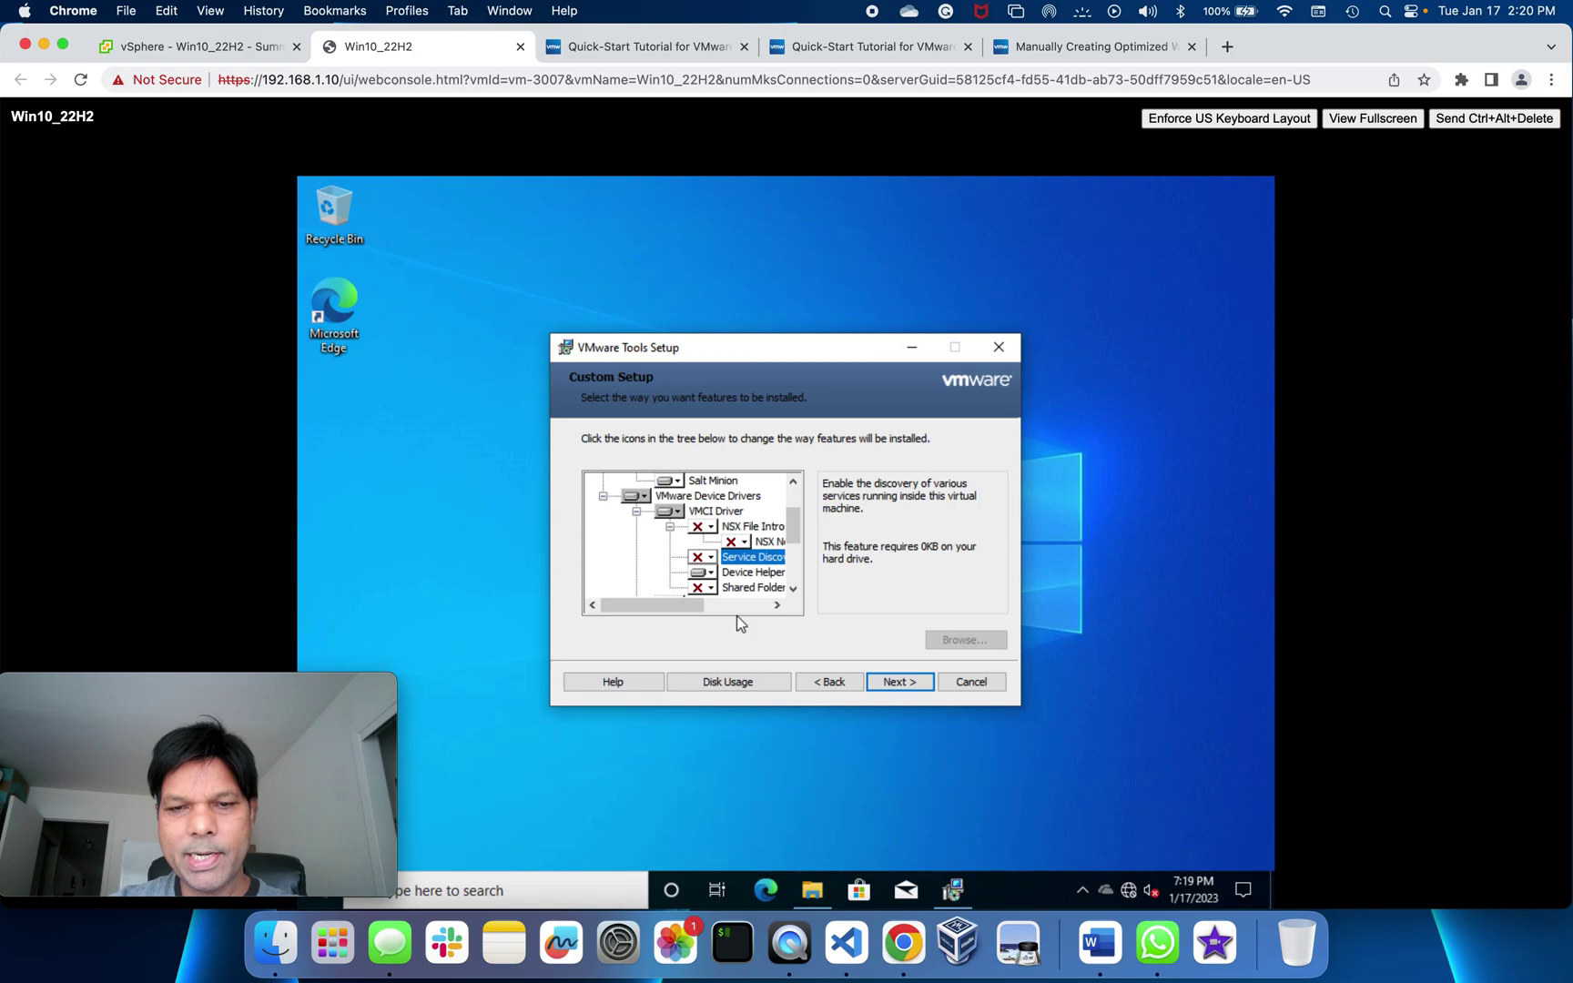
# Set Volume Shadow Copy Services Support to 'Entire feature will be unavailable'.
pyautogui.click(1039, 47)
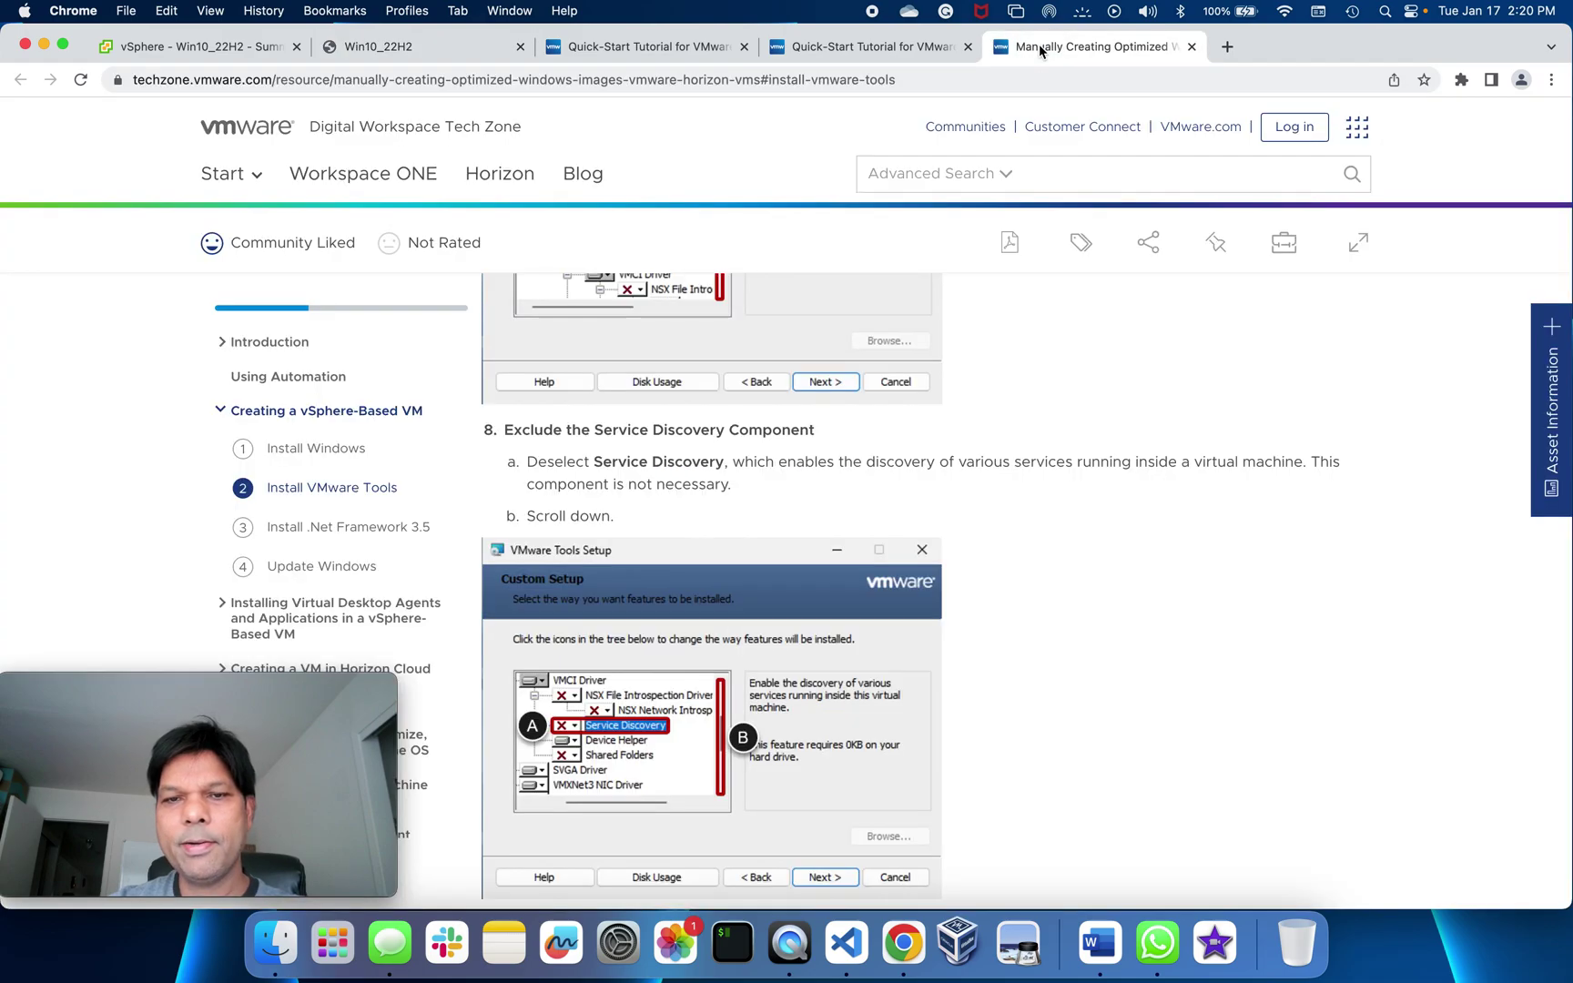
pyautogui.scroll(-3, 1086, 509)
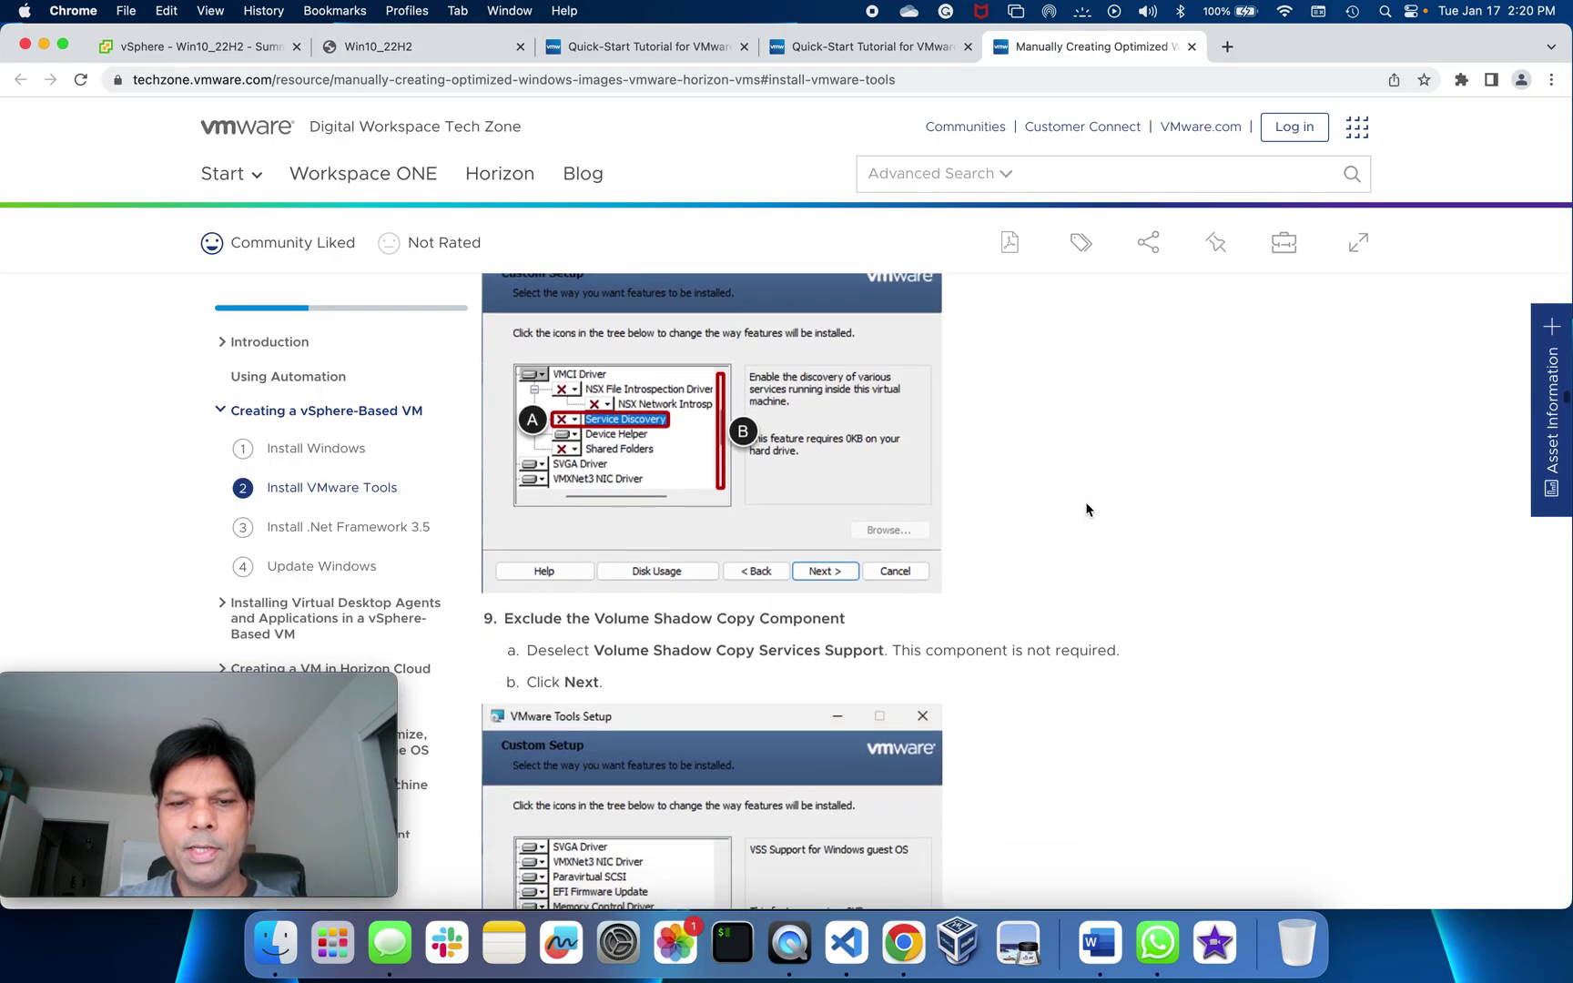
pyautogui.scroll(-2, 1086, 509)
pyautogui.scroll(-1, 1086, 509)
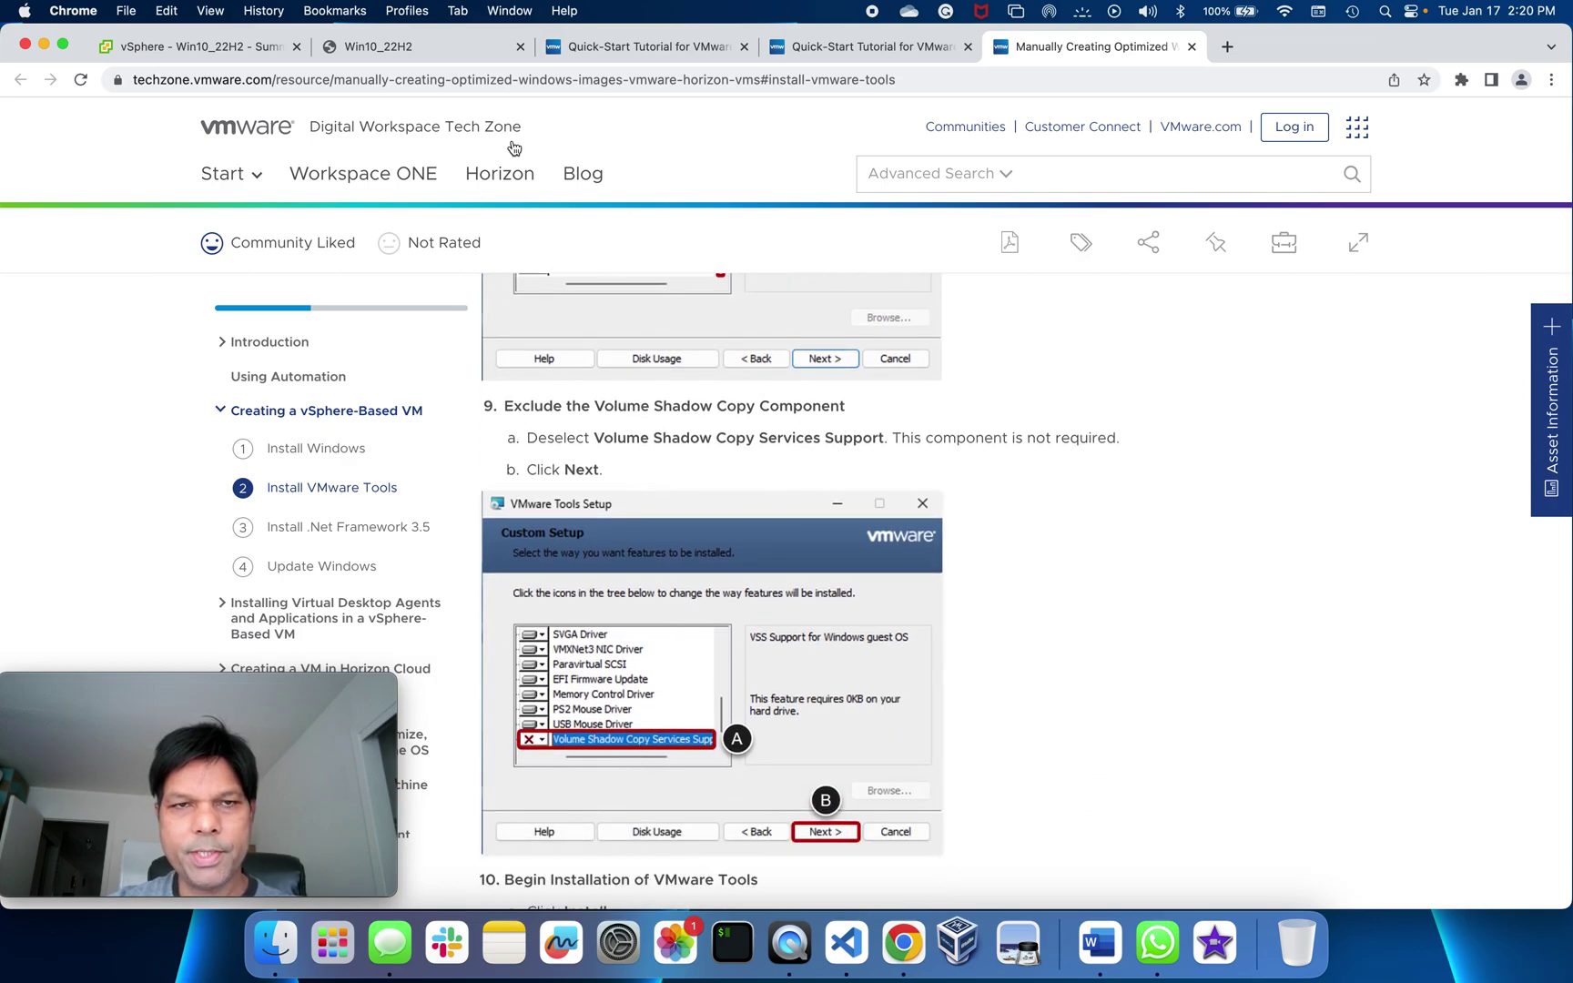
pyautogui.click(427, 46)
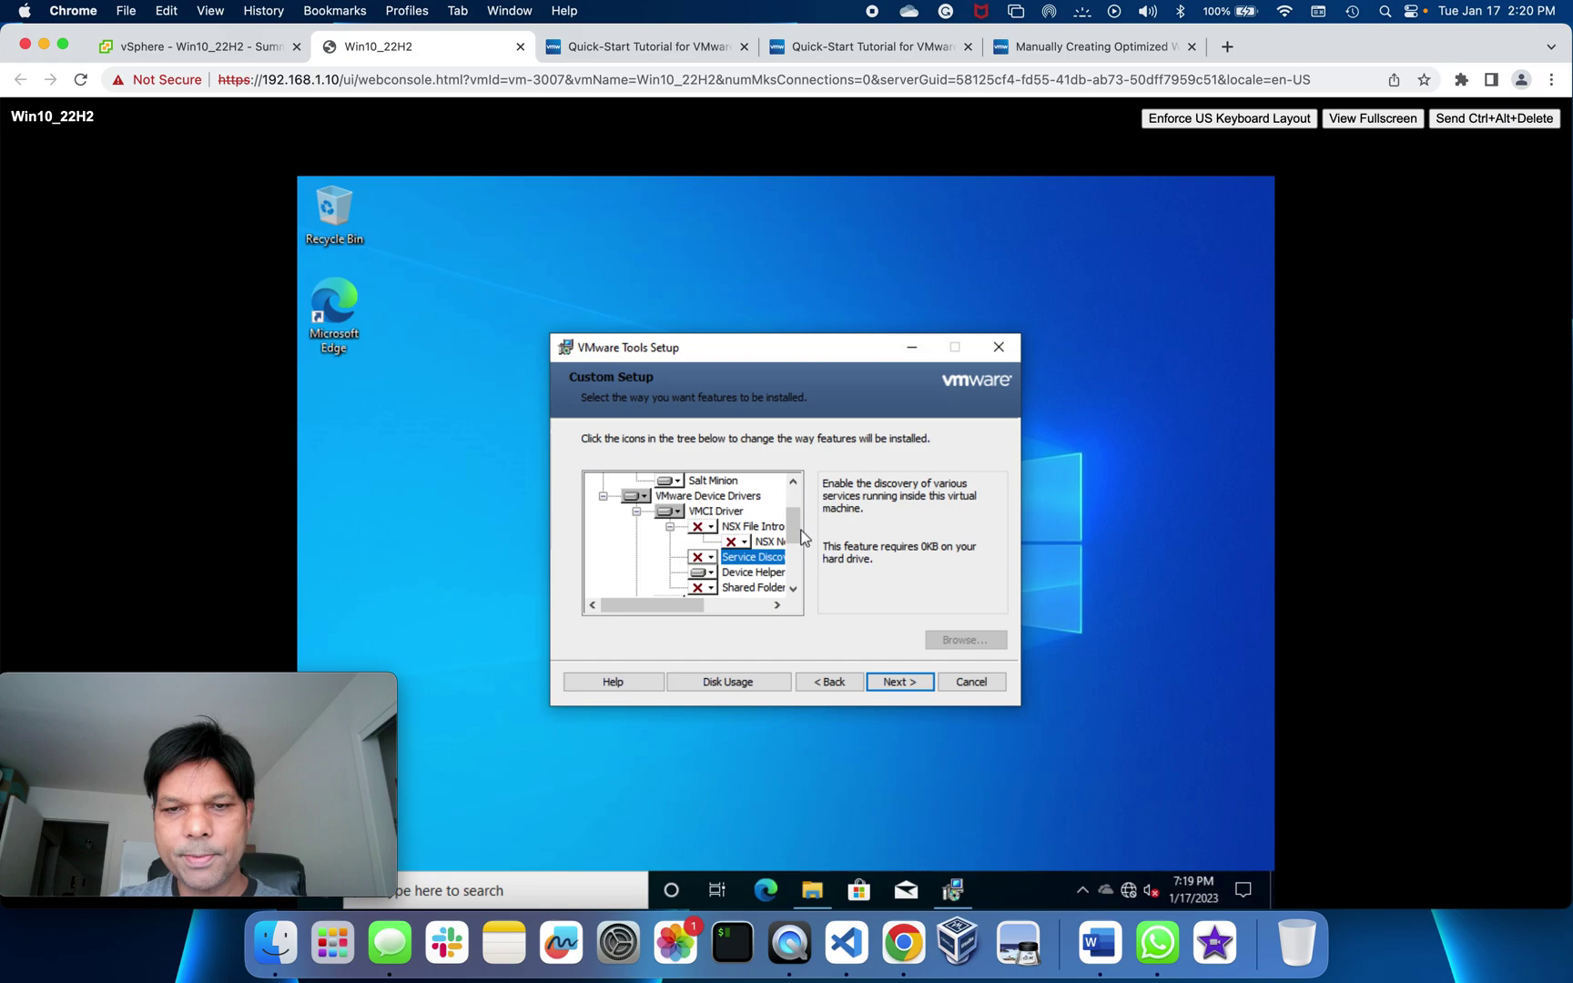
pyautogui.moveTo(790, 525); pyautogui.dragTo(803, 616)
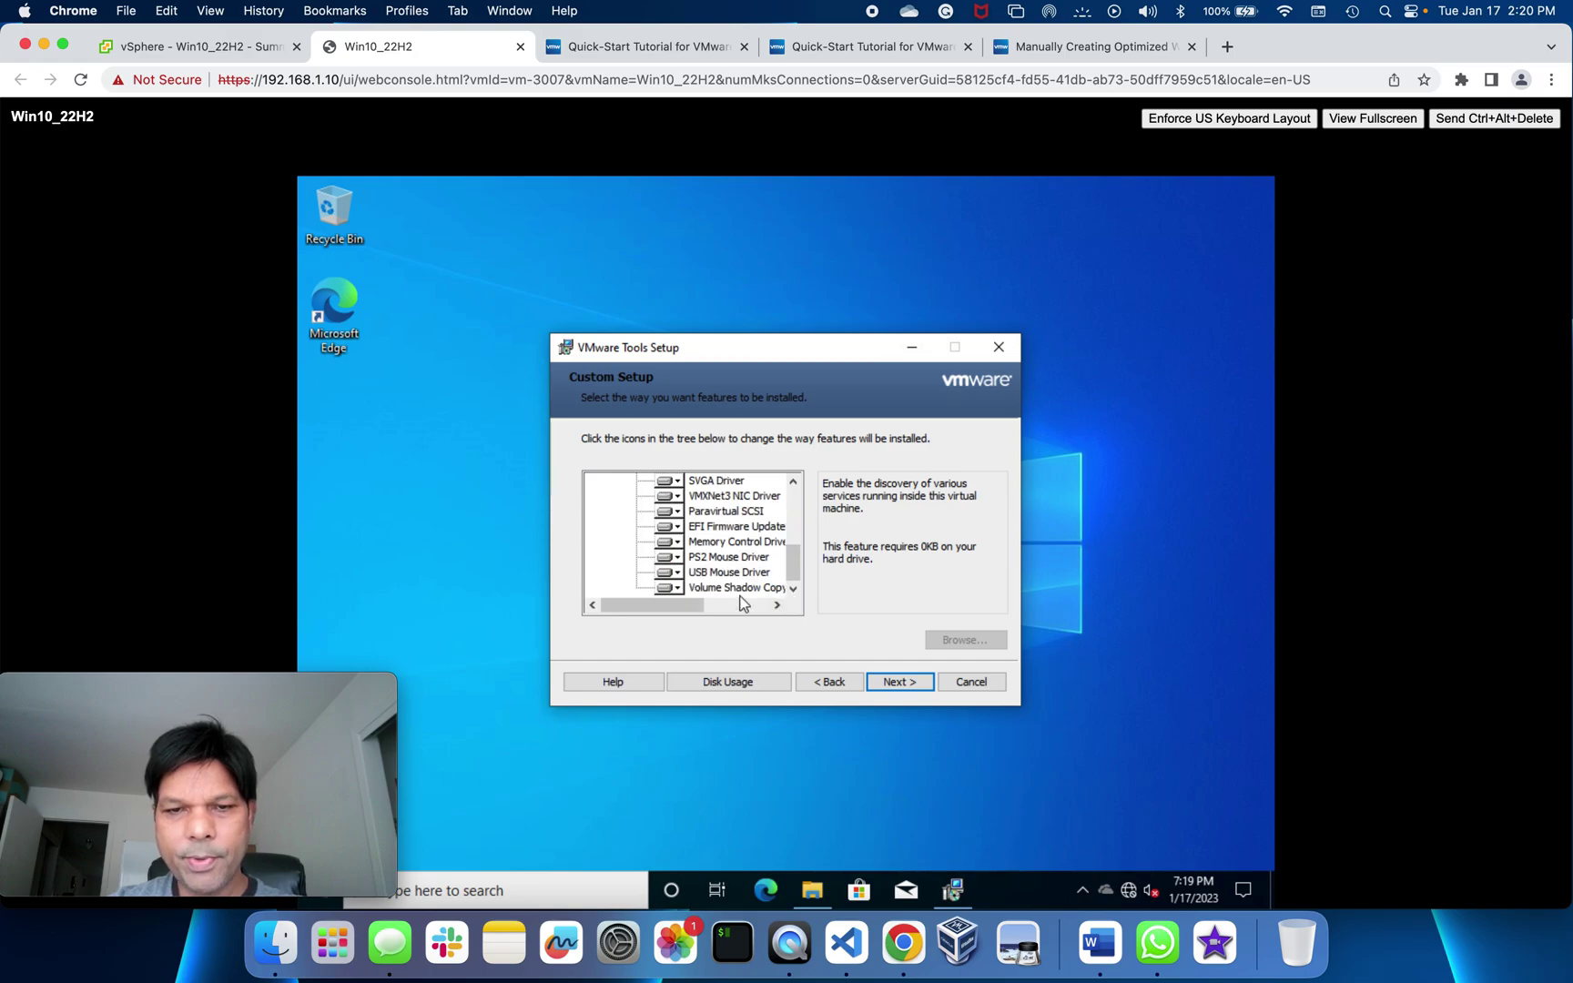
pyautogui.click(678, 587)
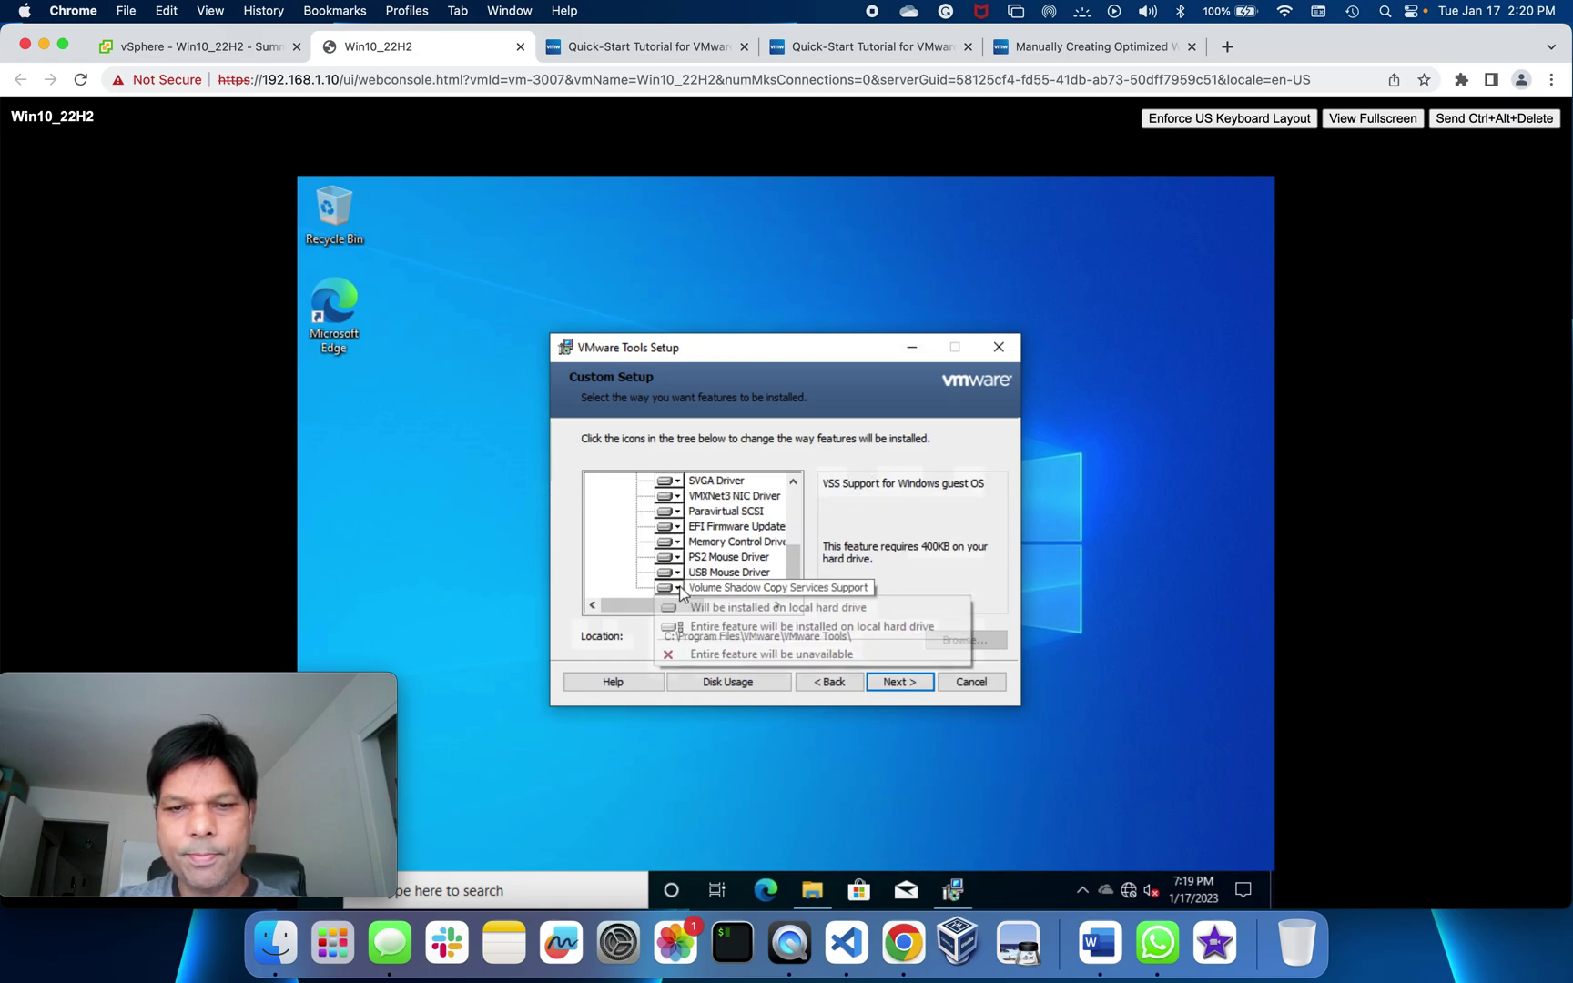
pyautogui.click(715, 656)
pyautogui.click(1006, 47)
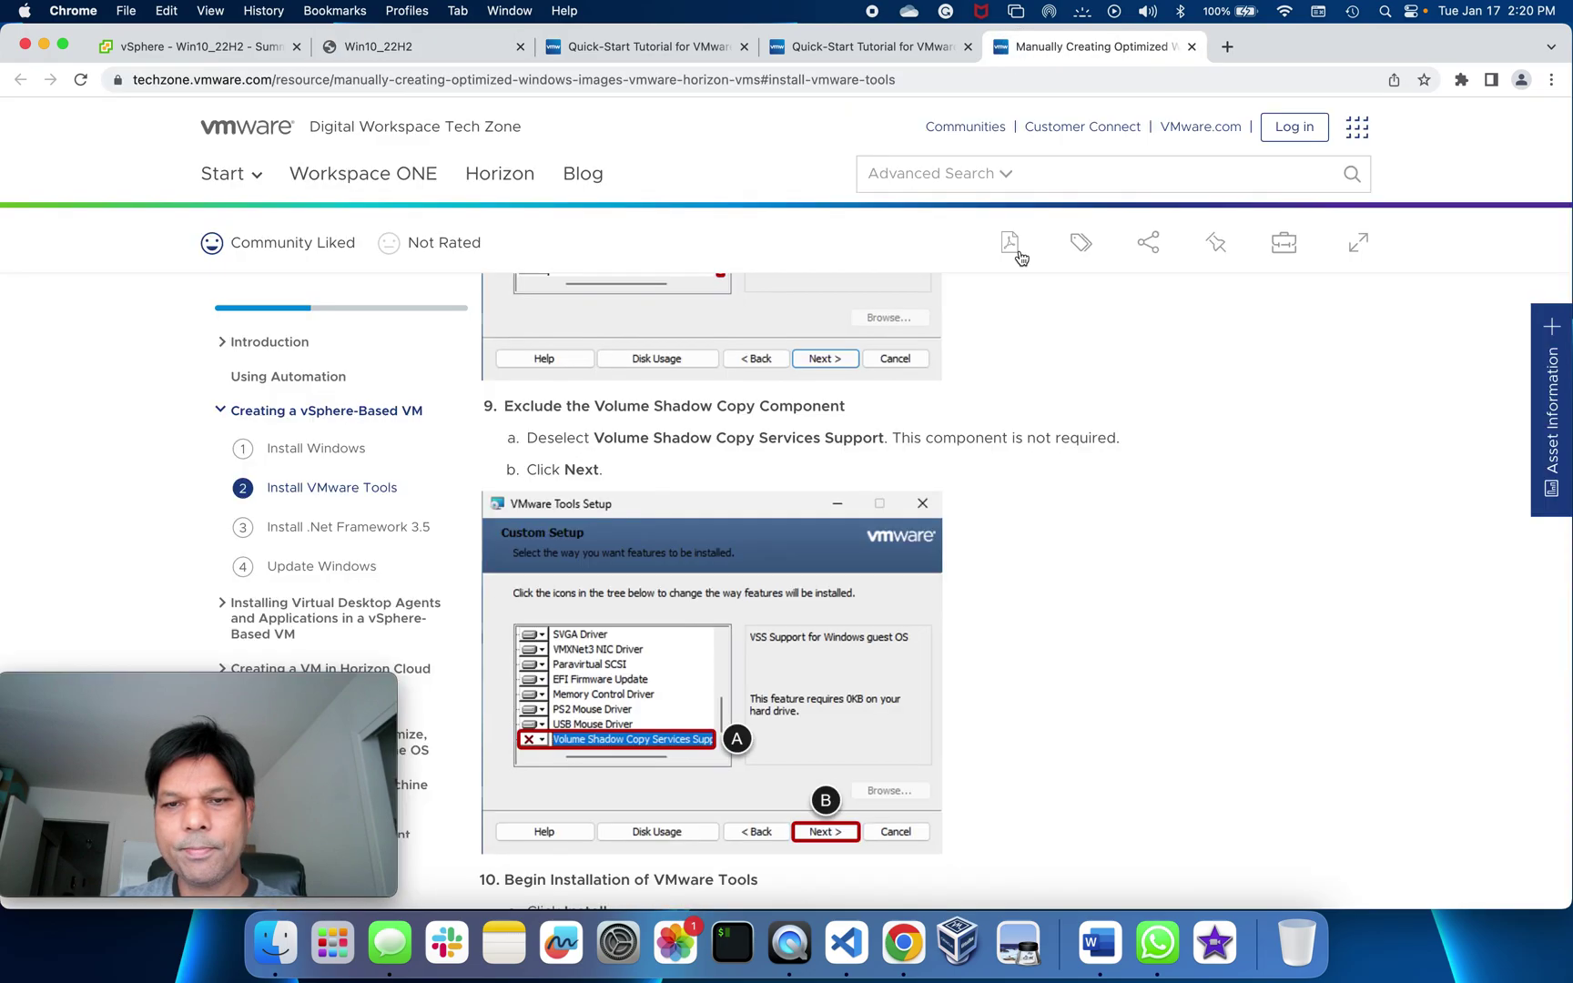
pyautogui.scroll(-7, 1072, 368)
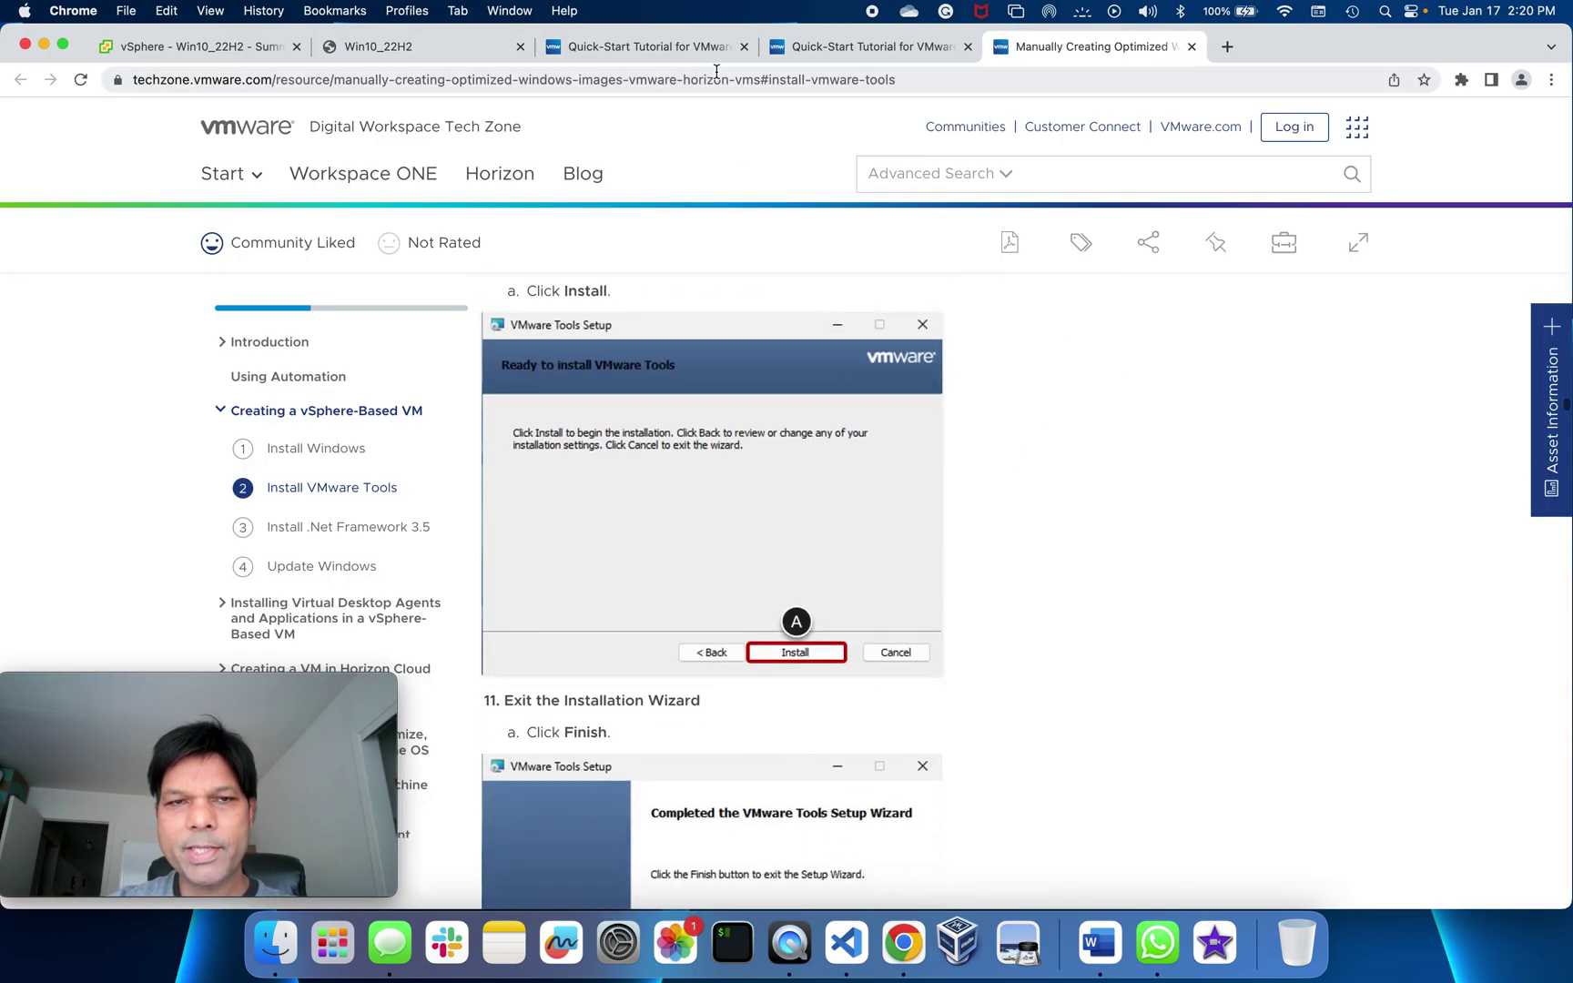
pyautogui.click(451, 46)
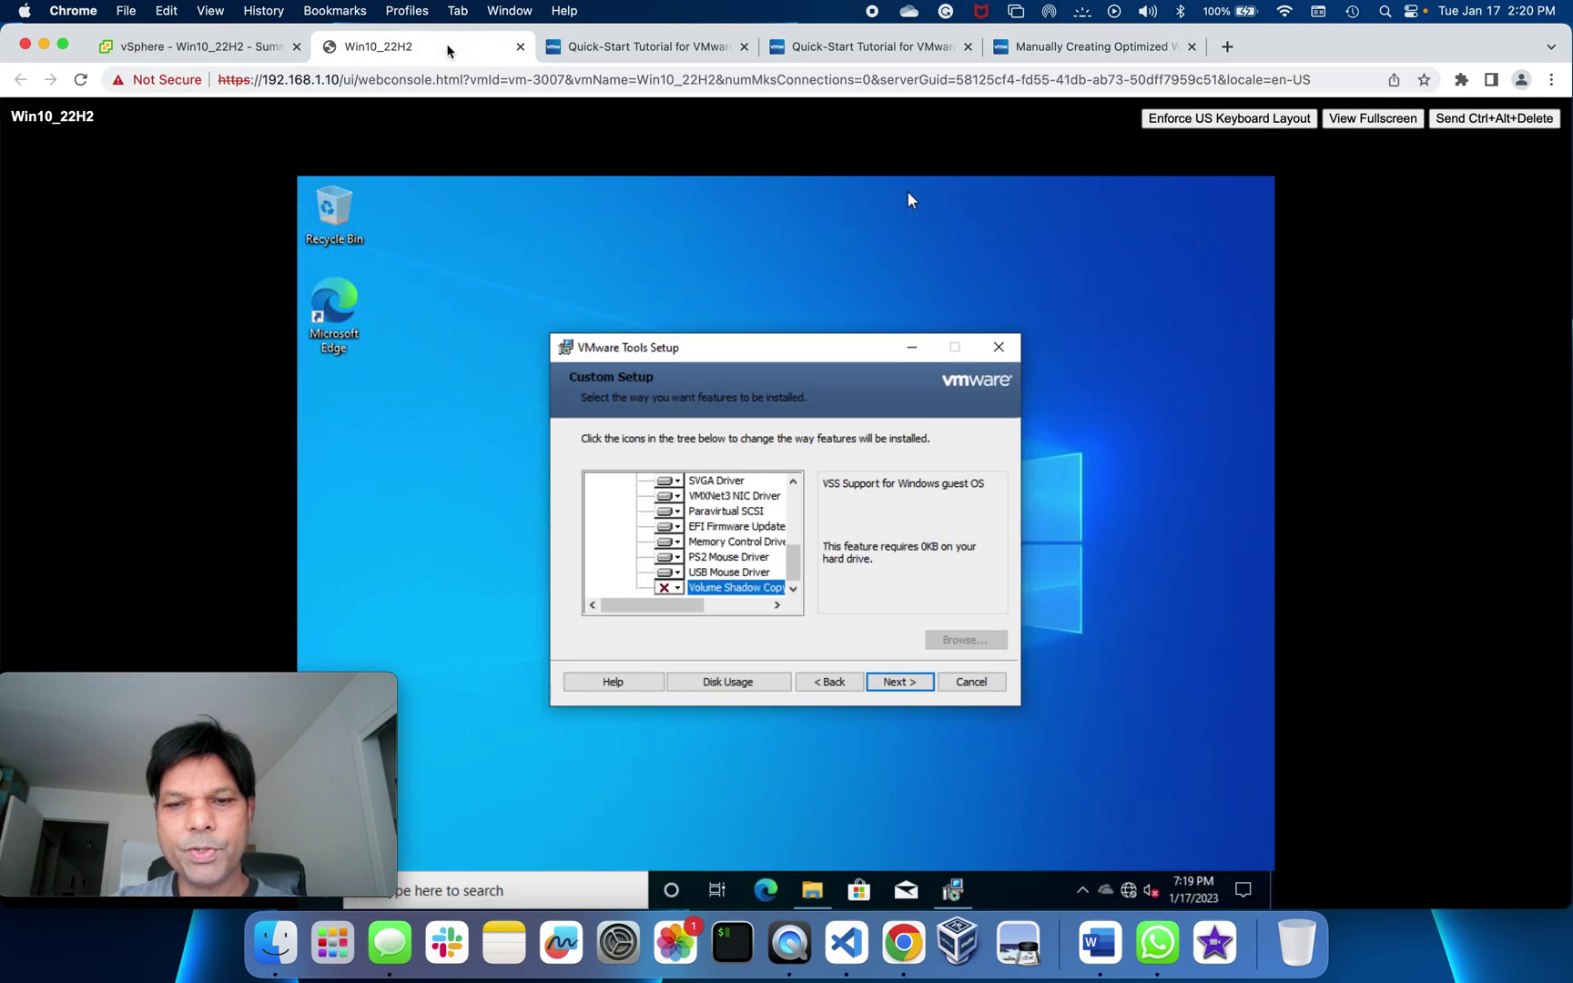
# Confirm the custom feature selection and start installing VMware Tools.
pyautogui.click(899, 685)
pyautogui.click(899, 690)
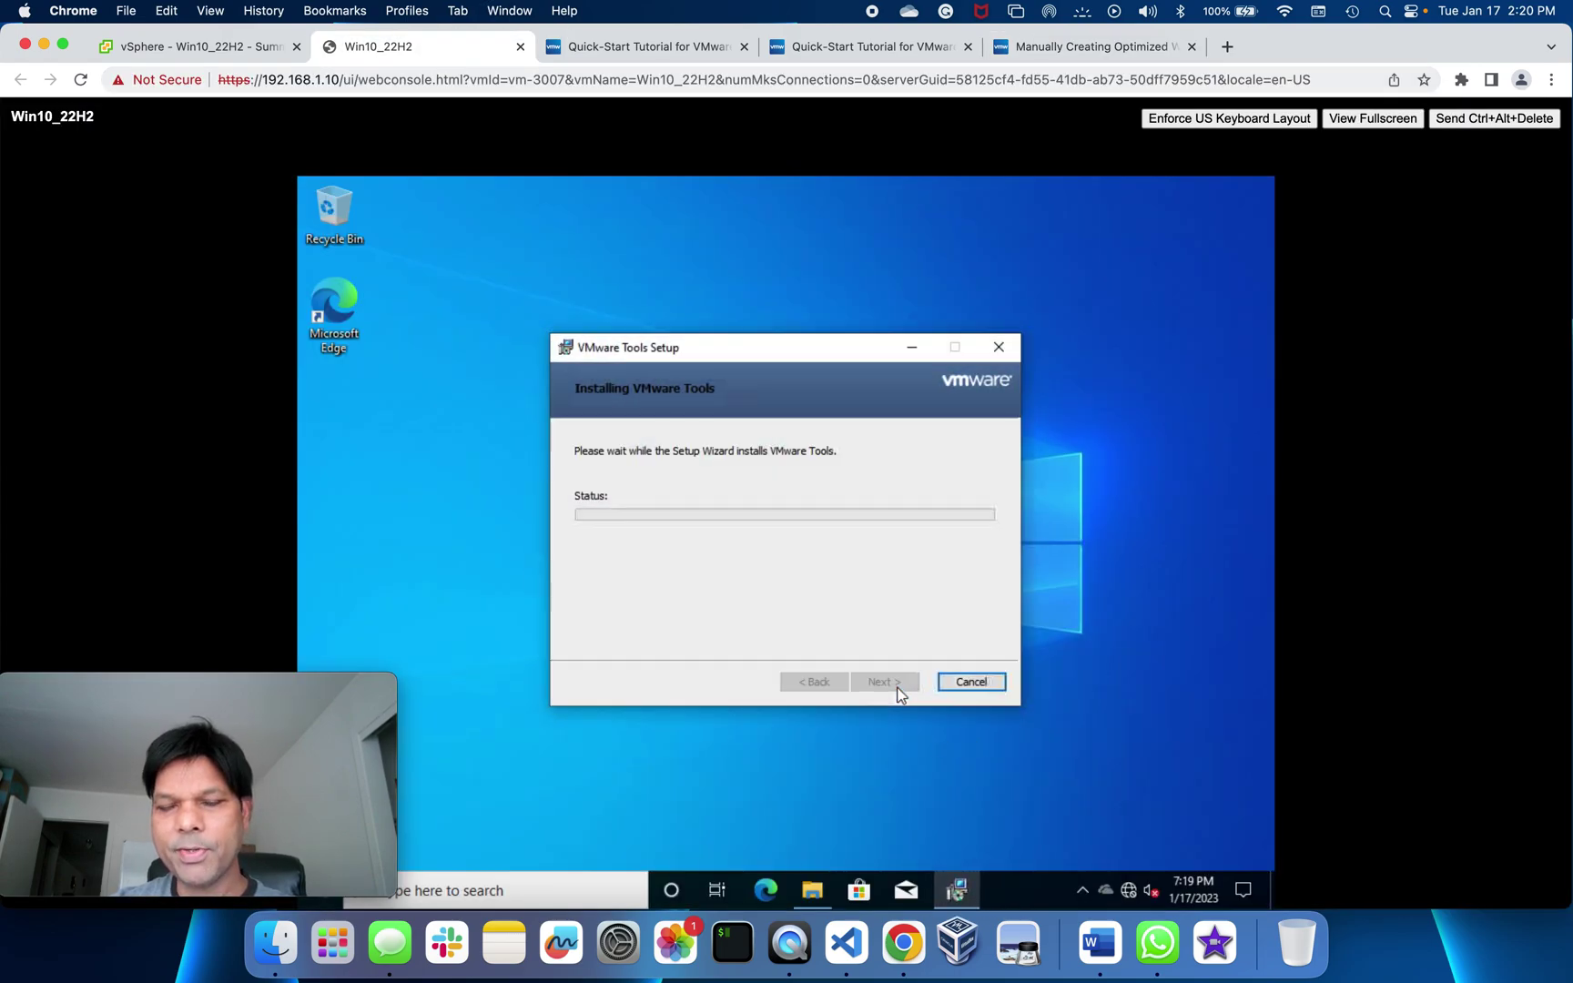
pyautogui.click(1052, 43)
pyautogui.scroll(-6, 1118, 386)
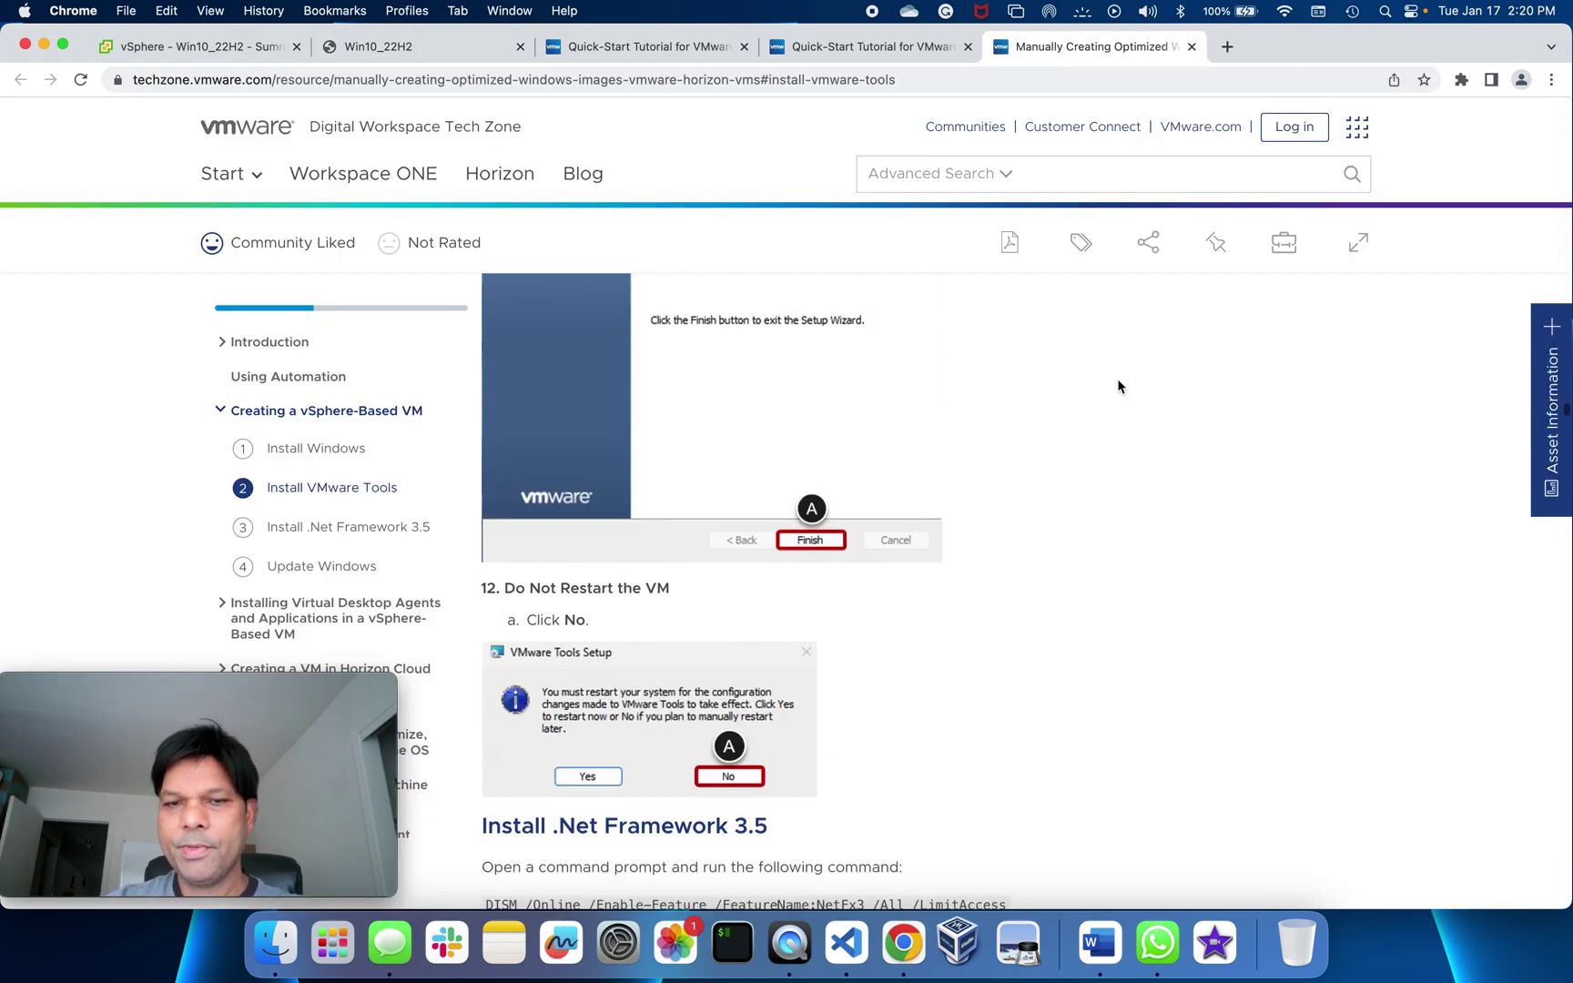
pyautogui.scroll(-5, 1118, 386)
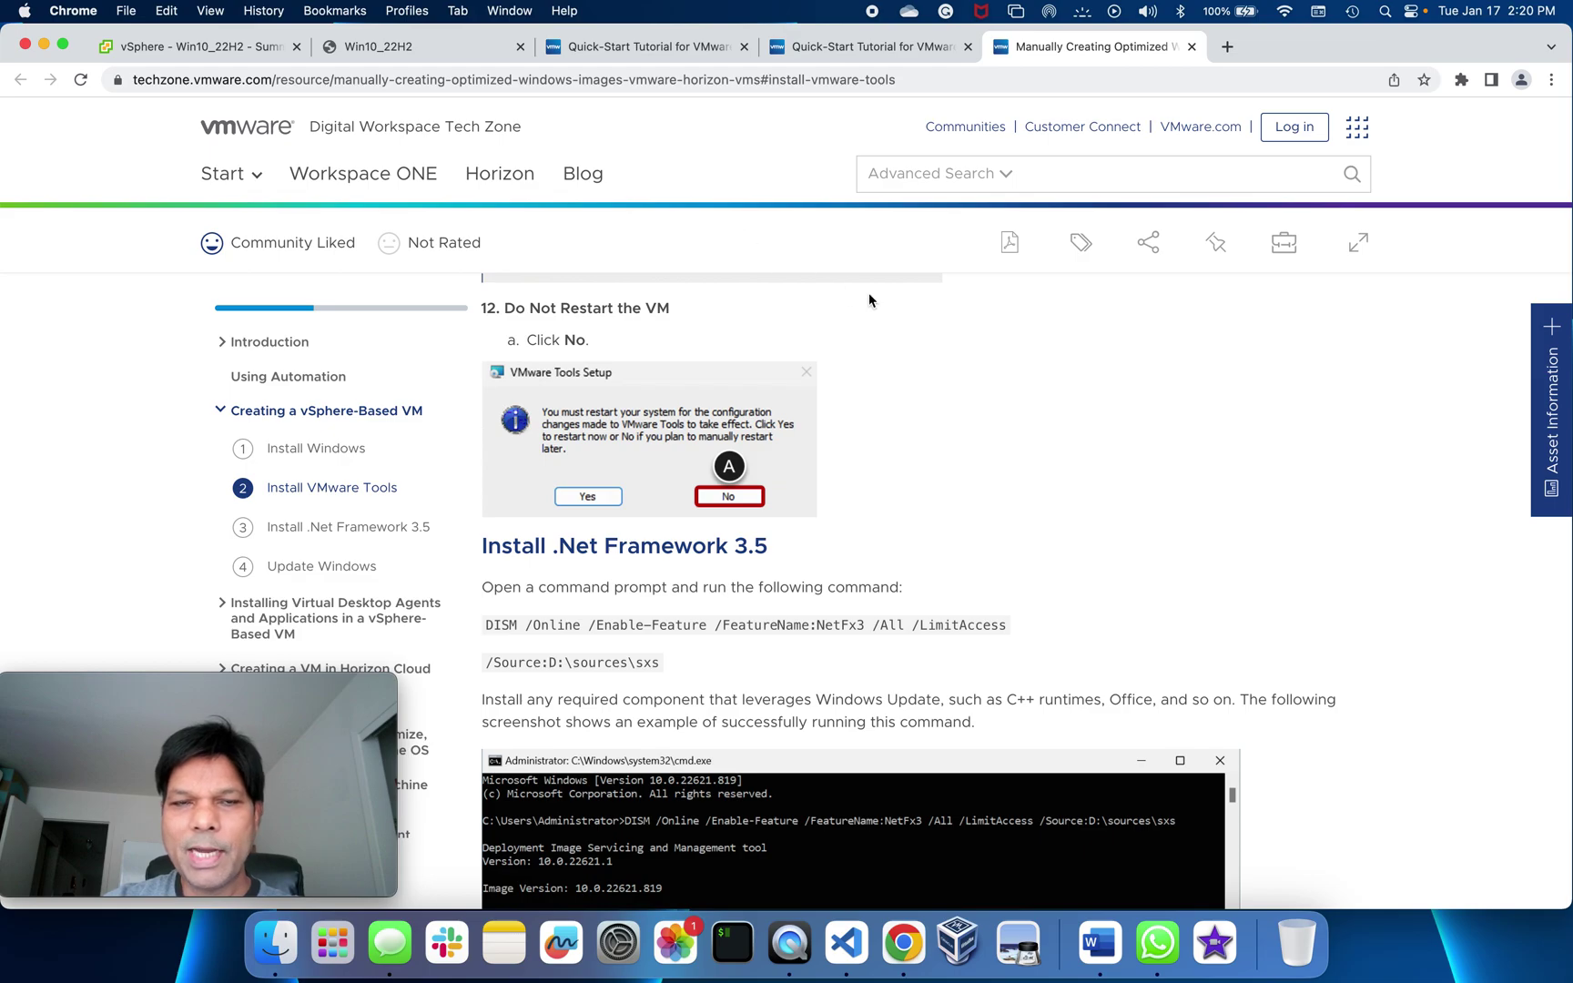
pyautogui.click(378, 45)
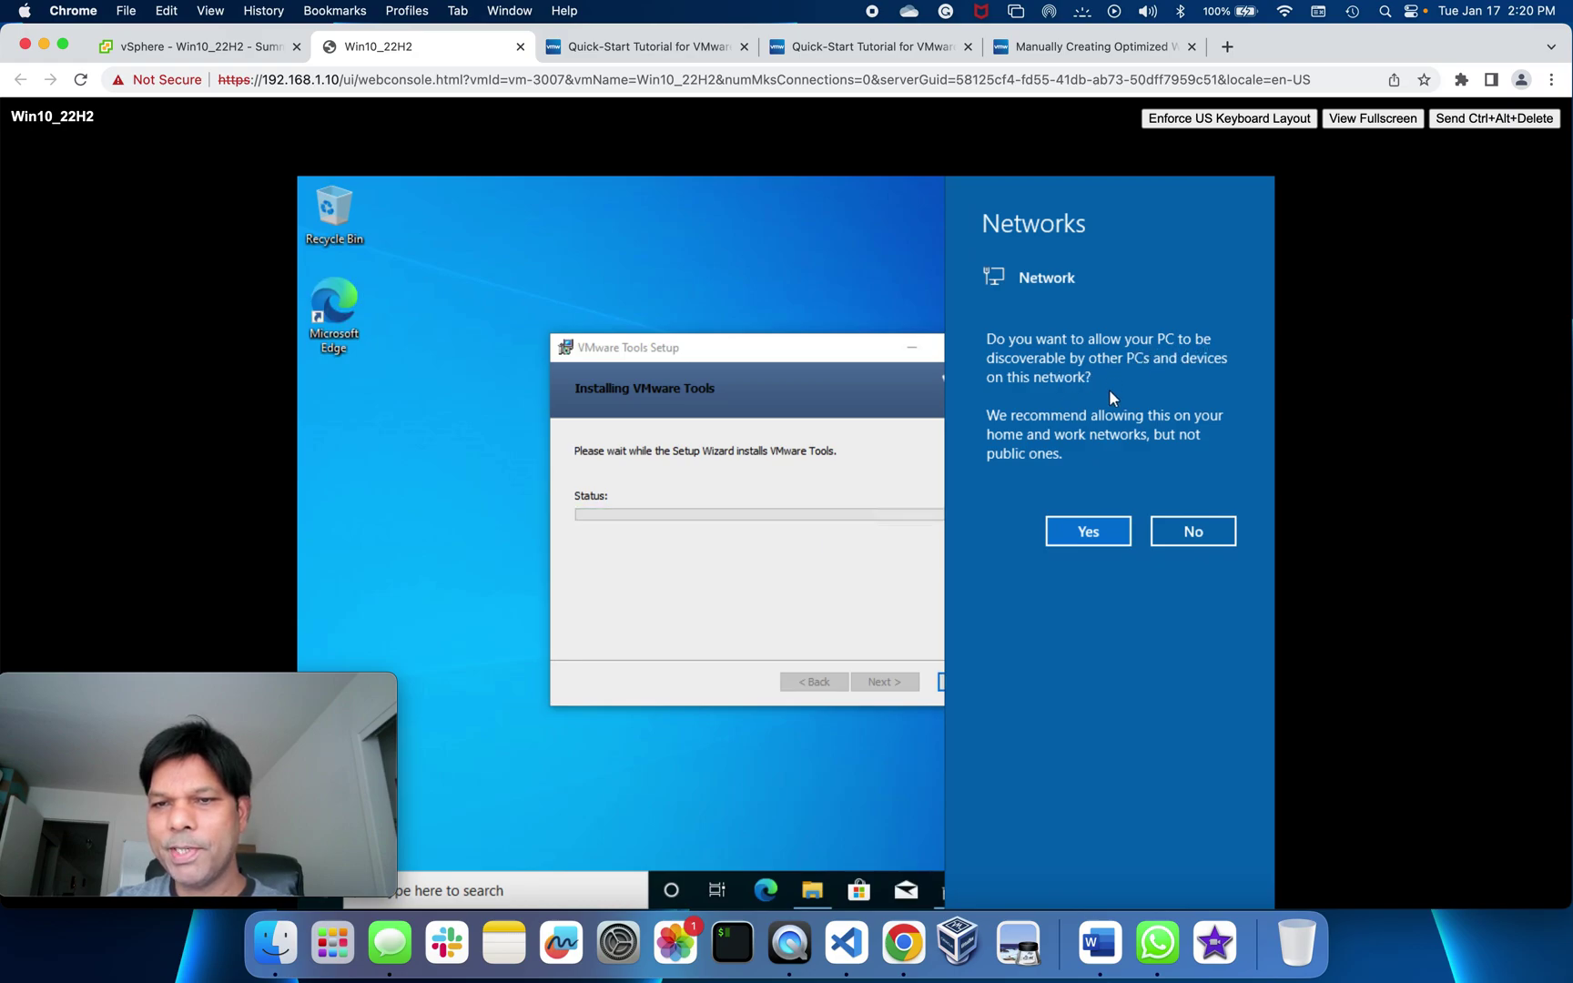
# Allow network discovery, finish VMware Tools setup, and answer No to restarting.
pyautogui.click(1088, 534)
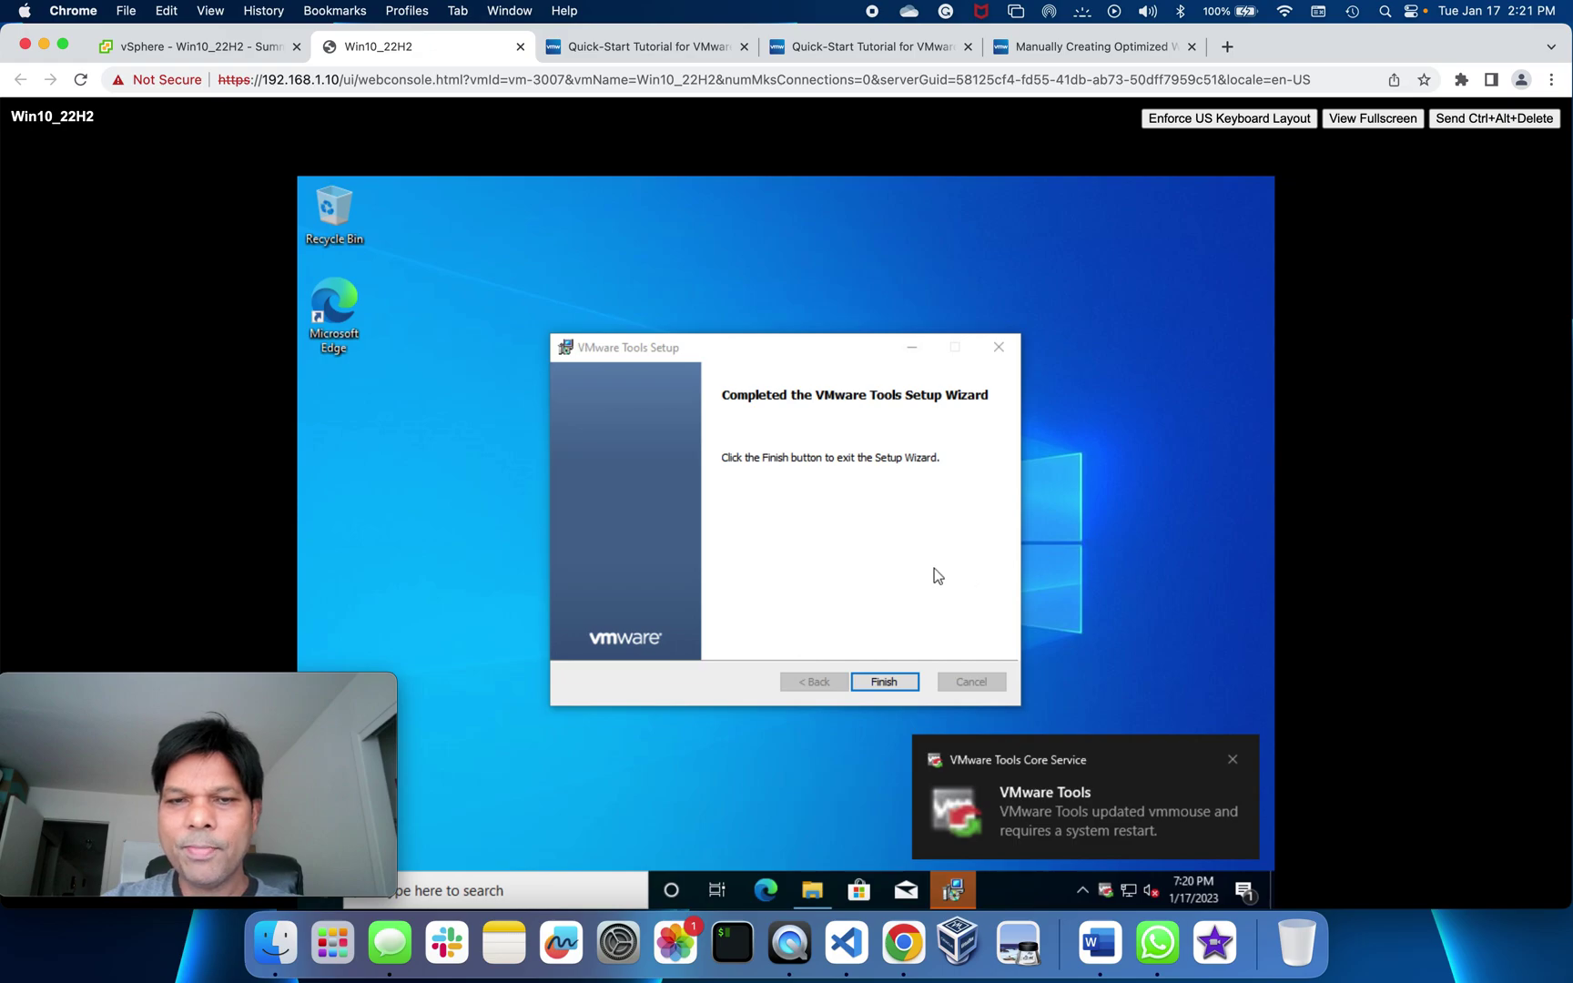
pyautogui.click(888, 681)
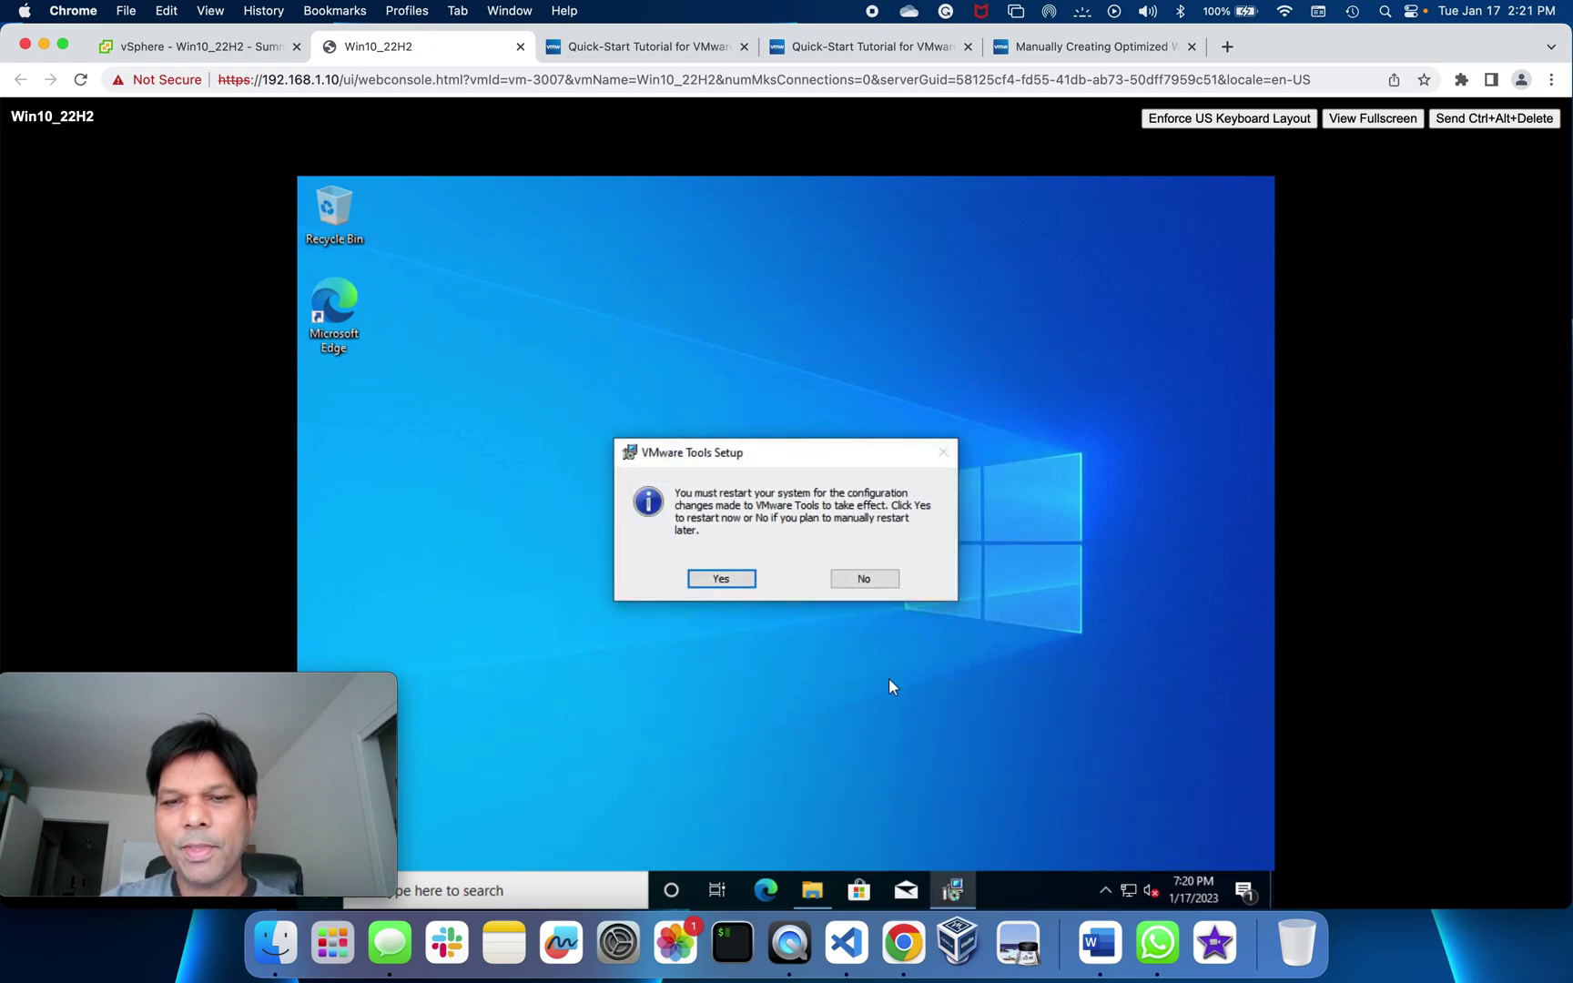
pyautogui.click(861, 579)
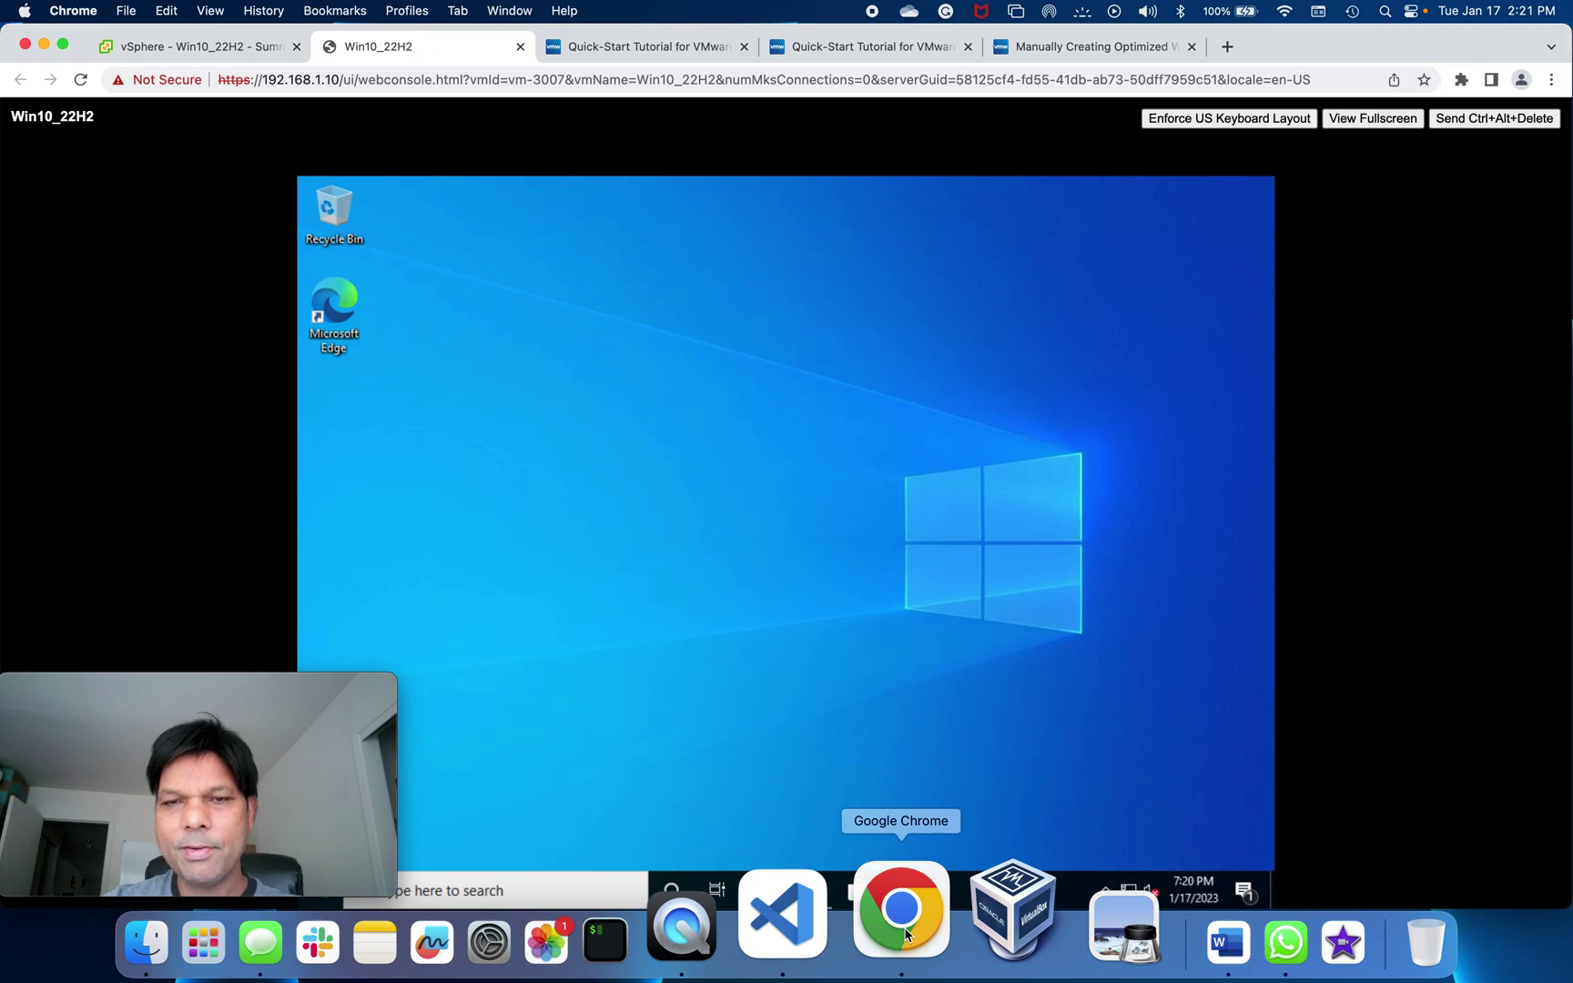
# Search cmd in the VM and run Command Prompt as administrator.
pyautogui.click(1115, 48)
pyautogui.scroll(-1, 1084, 417)
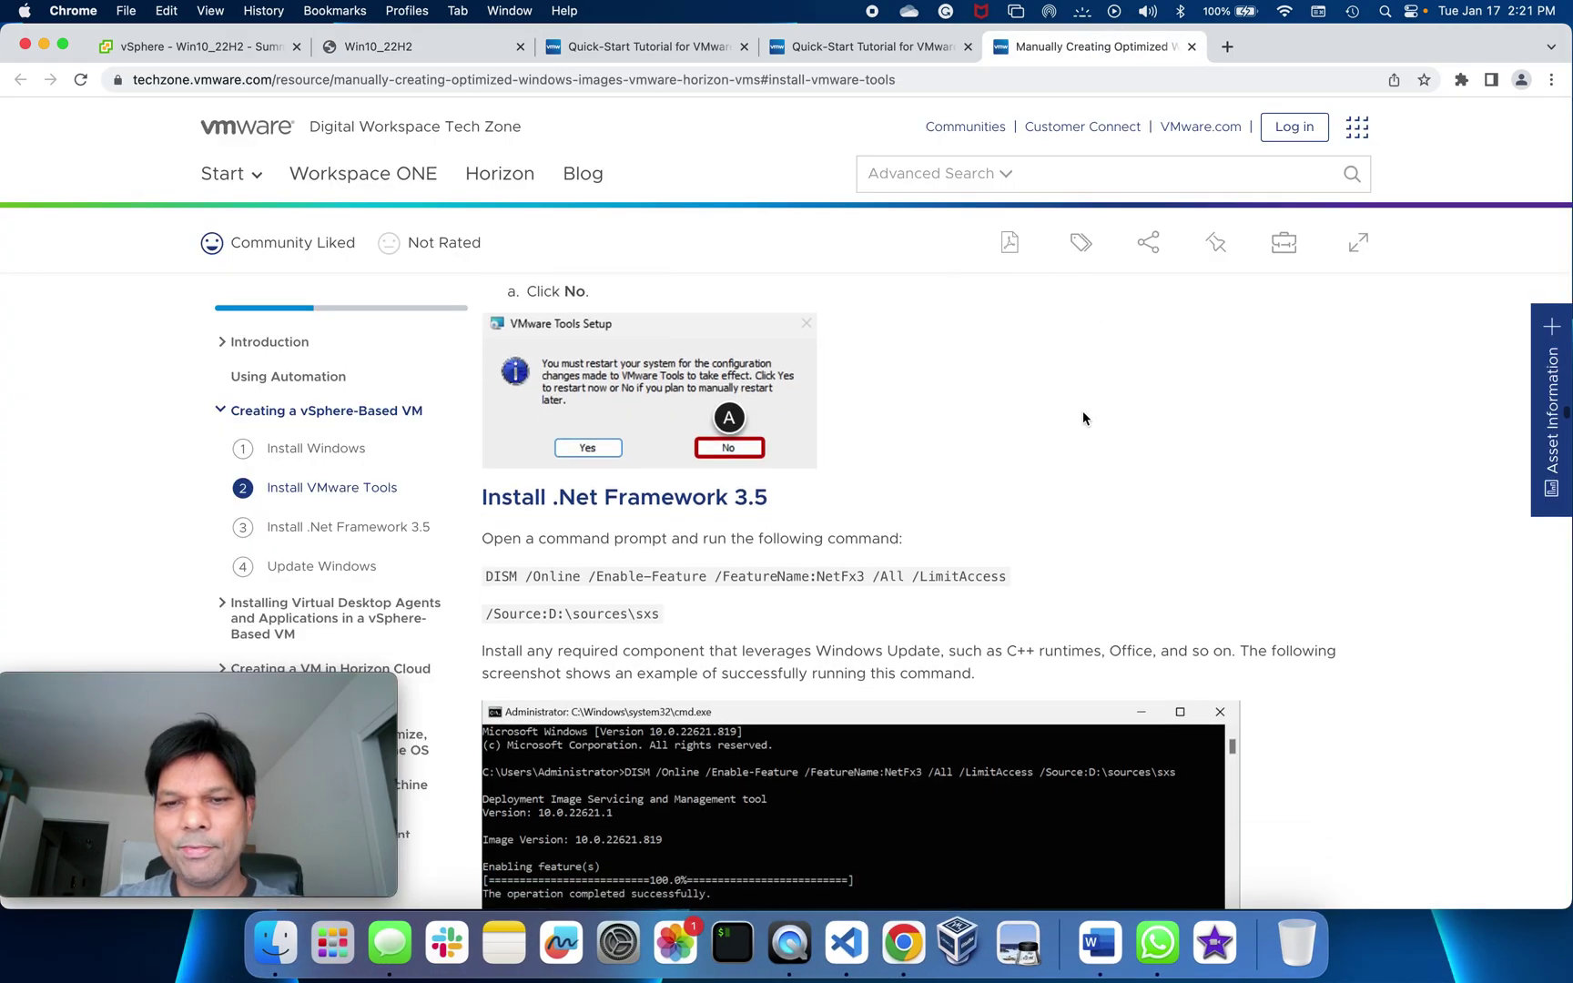
pyautogui.scroll(-3, 1082, 418)
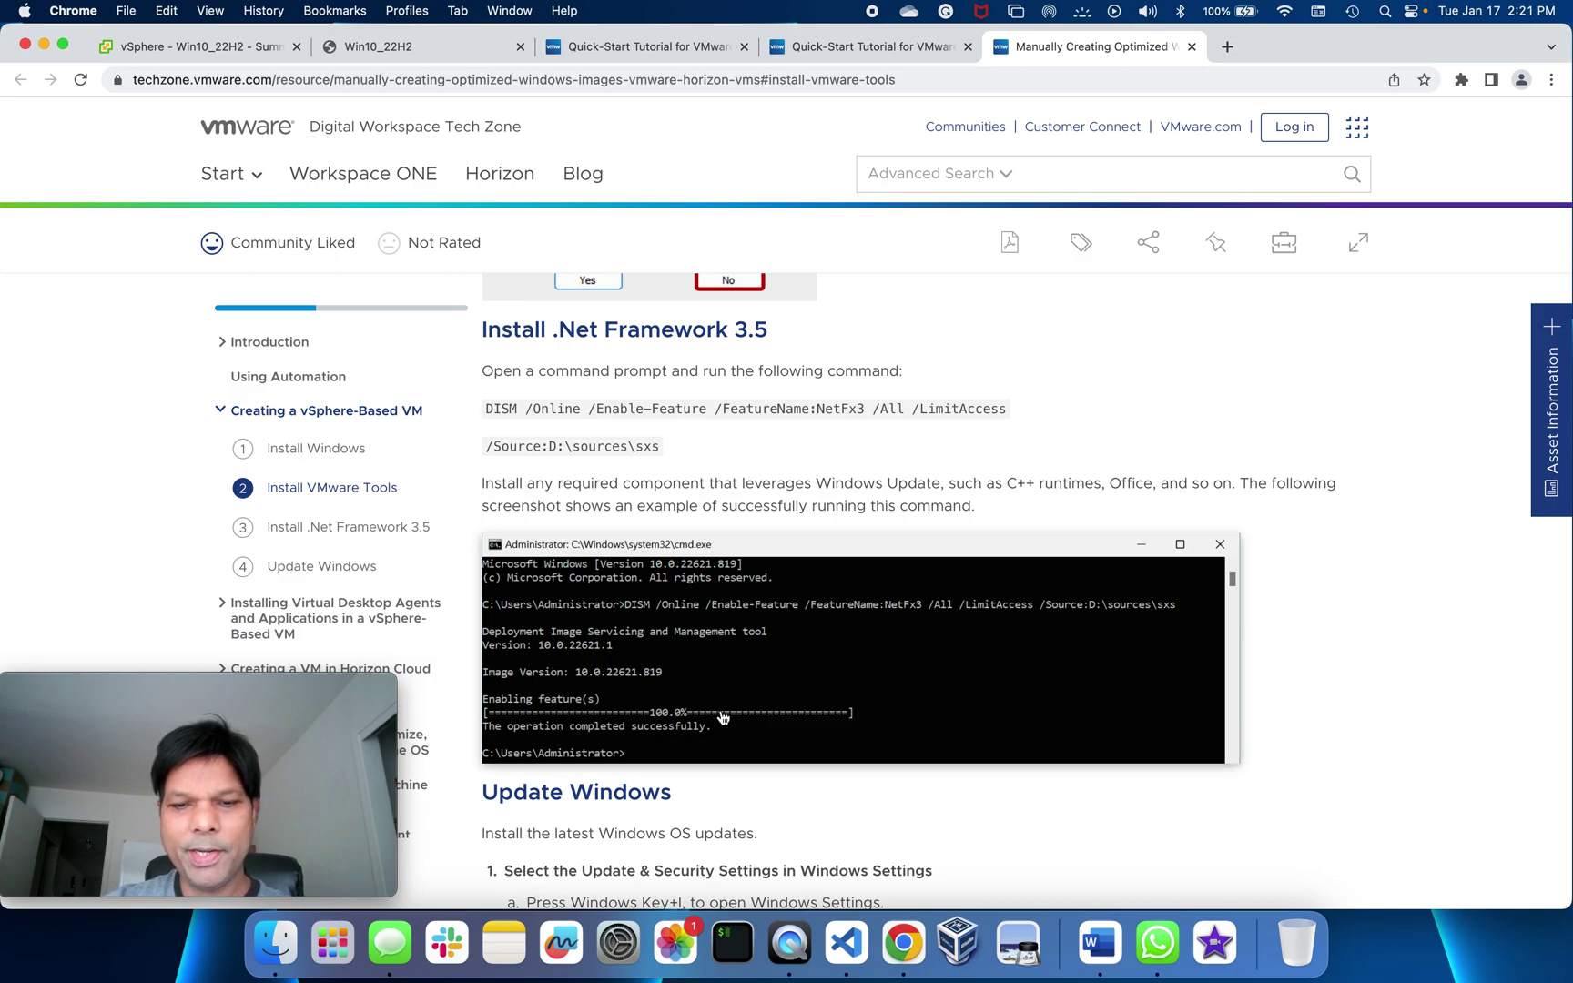
pyautogui.click(421, 46)
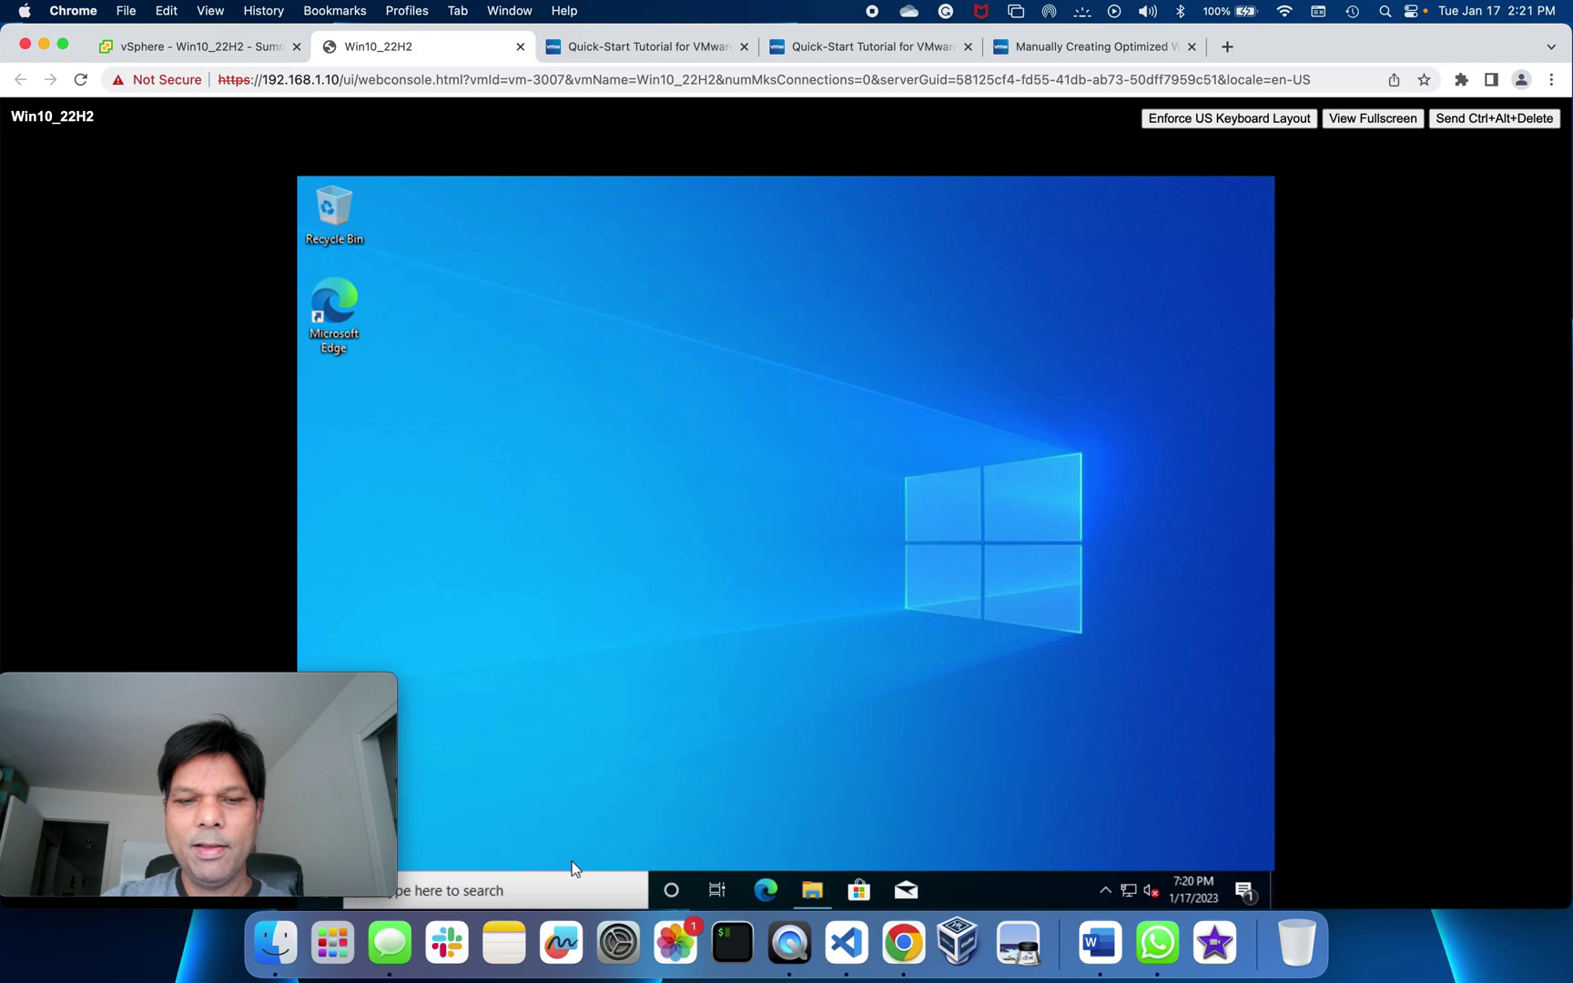
pyautogui.click(540, 887)
pyautogui.write('cm')
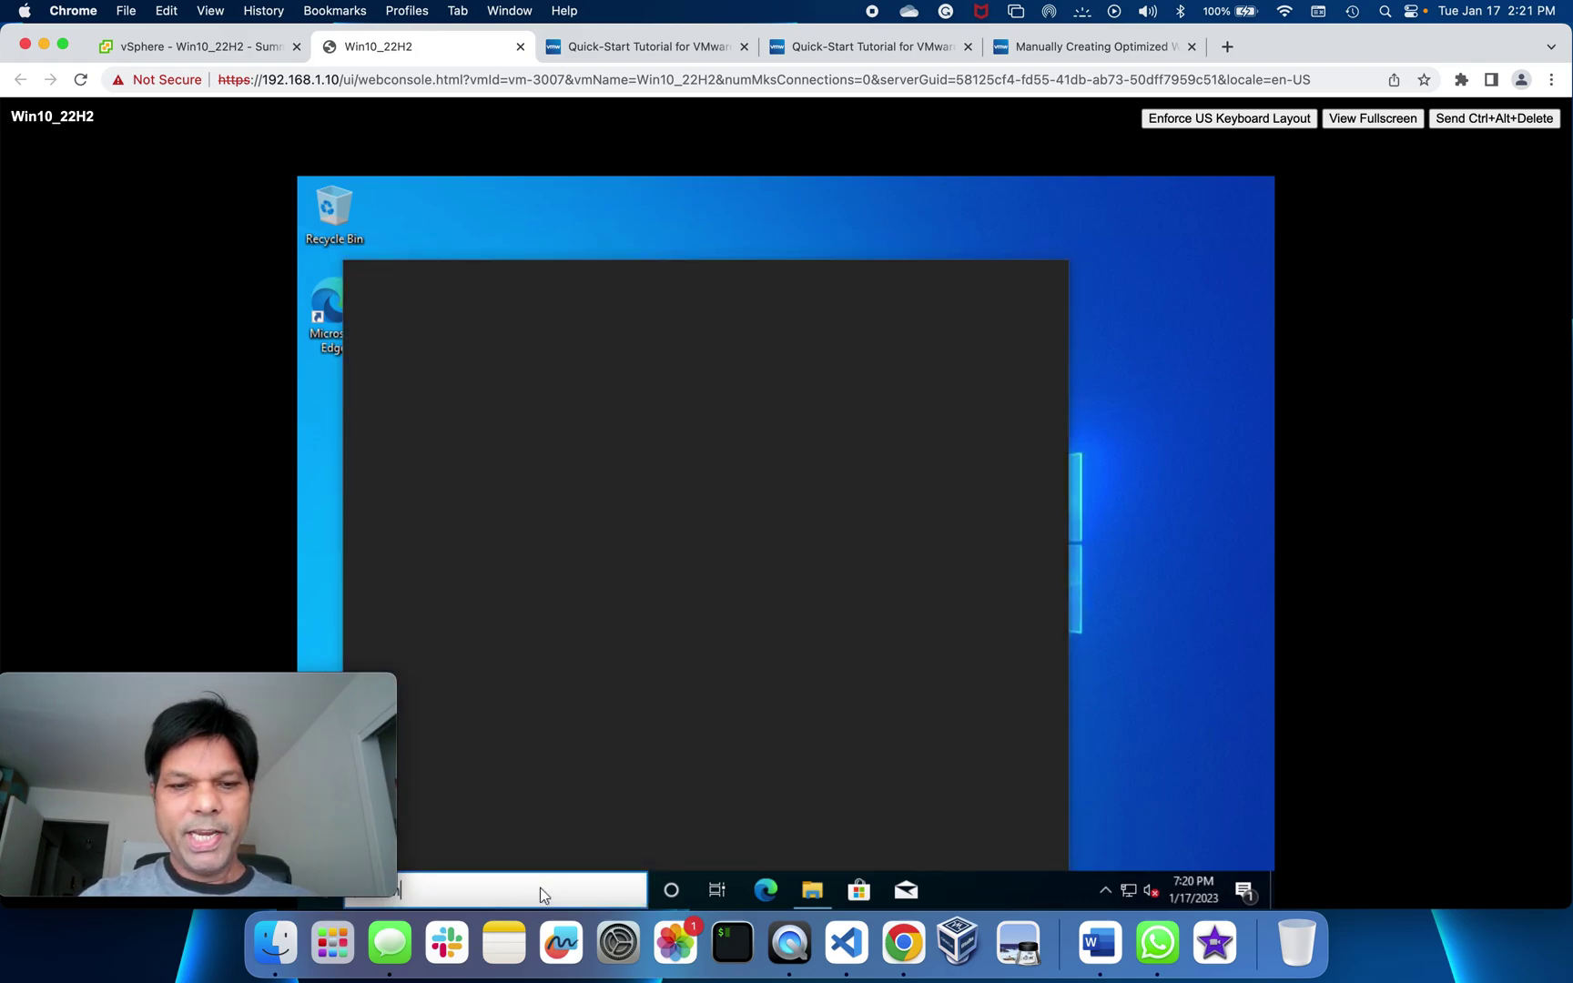
pyautogui.write('d')
pyautogui.rightClick(474, 369)
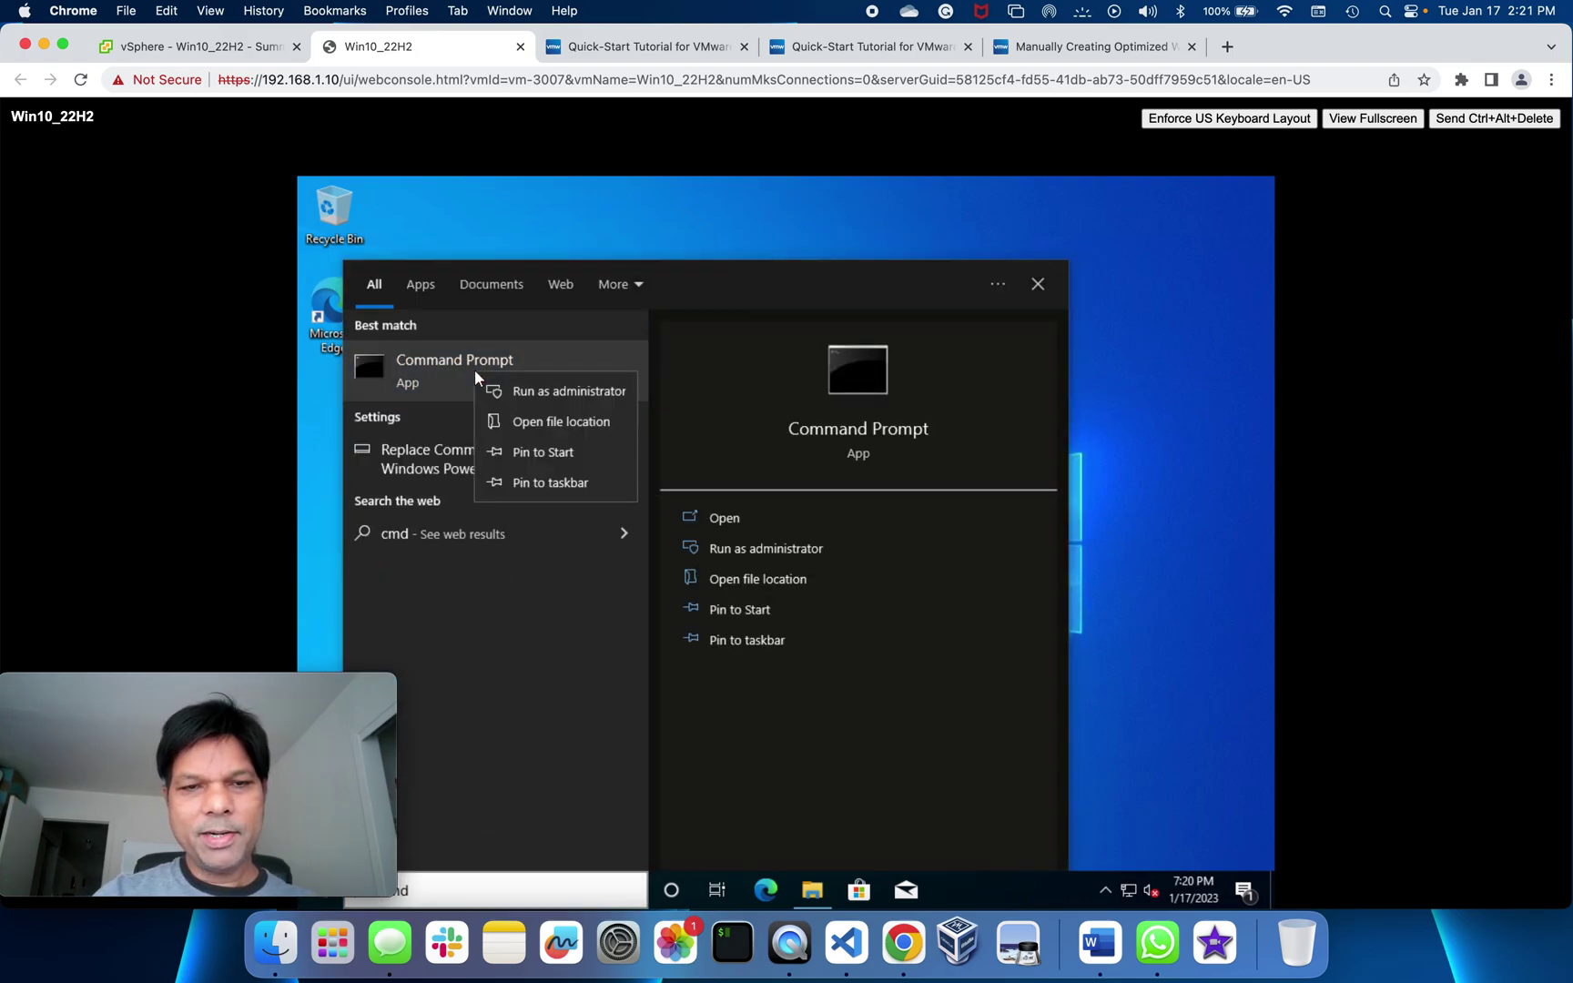
pyautogui.click(525, 391)
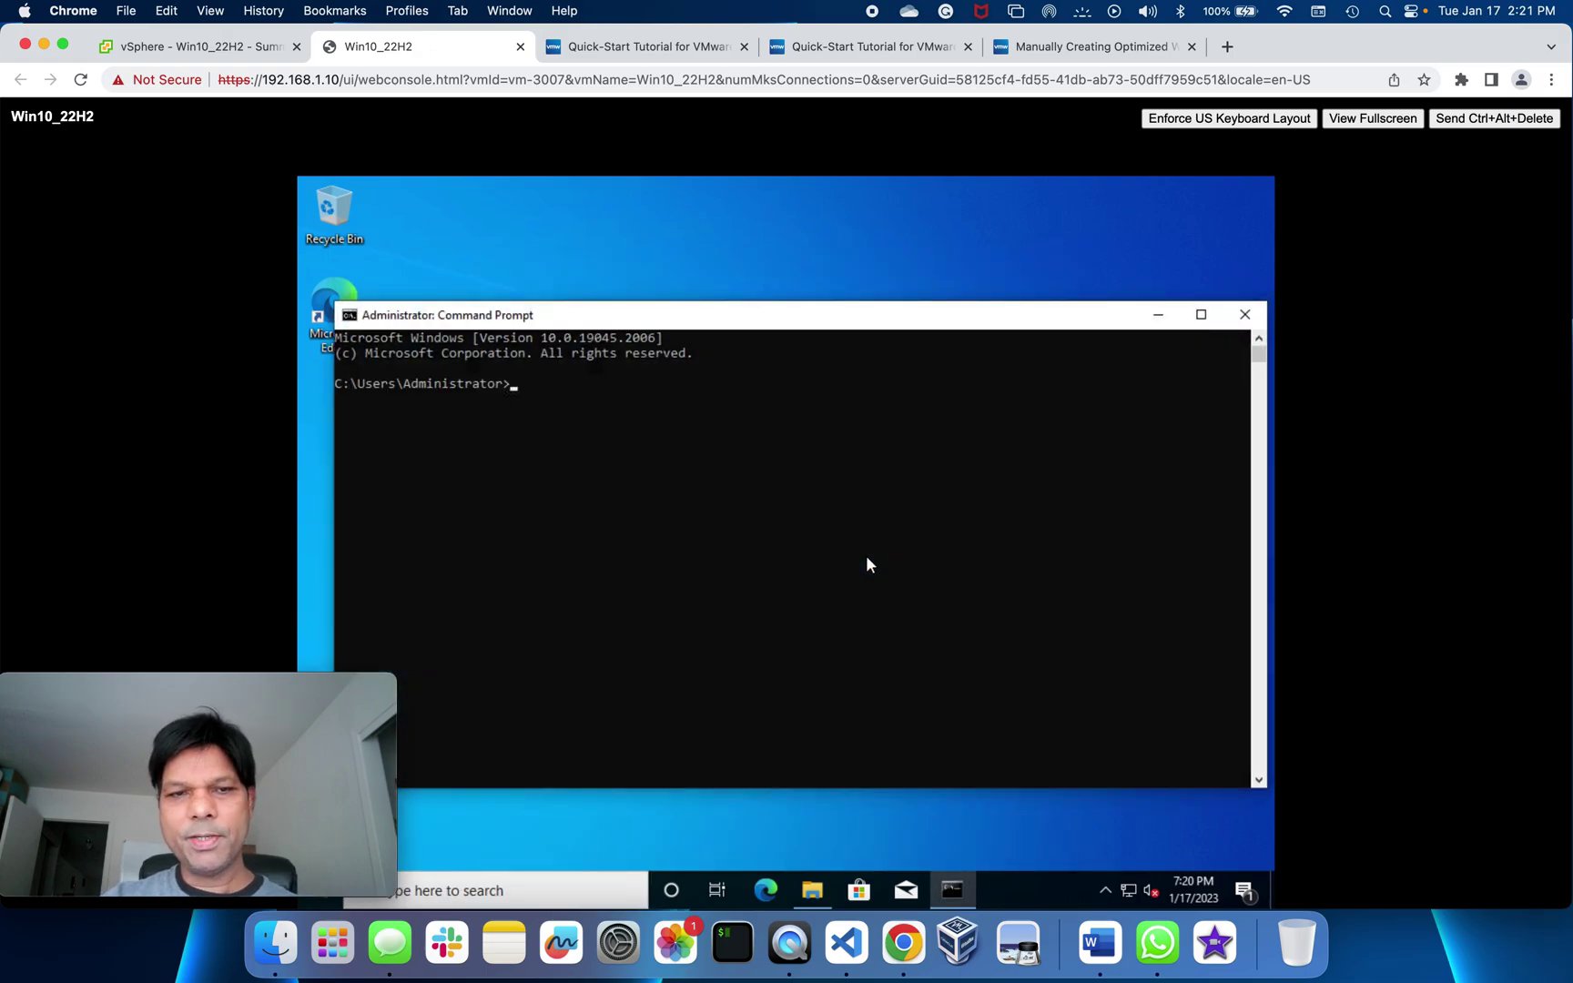
# Type DISM in the admin prompt, checking the guide's DISM NetFx3 command.
pyautogui.click(1105, 52)
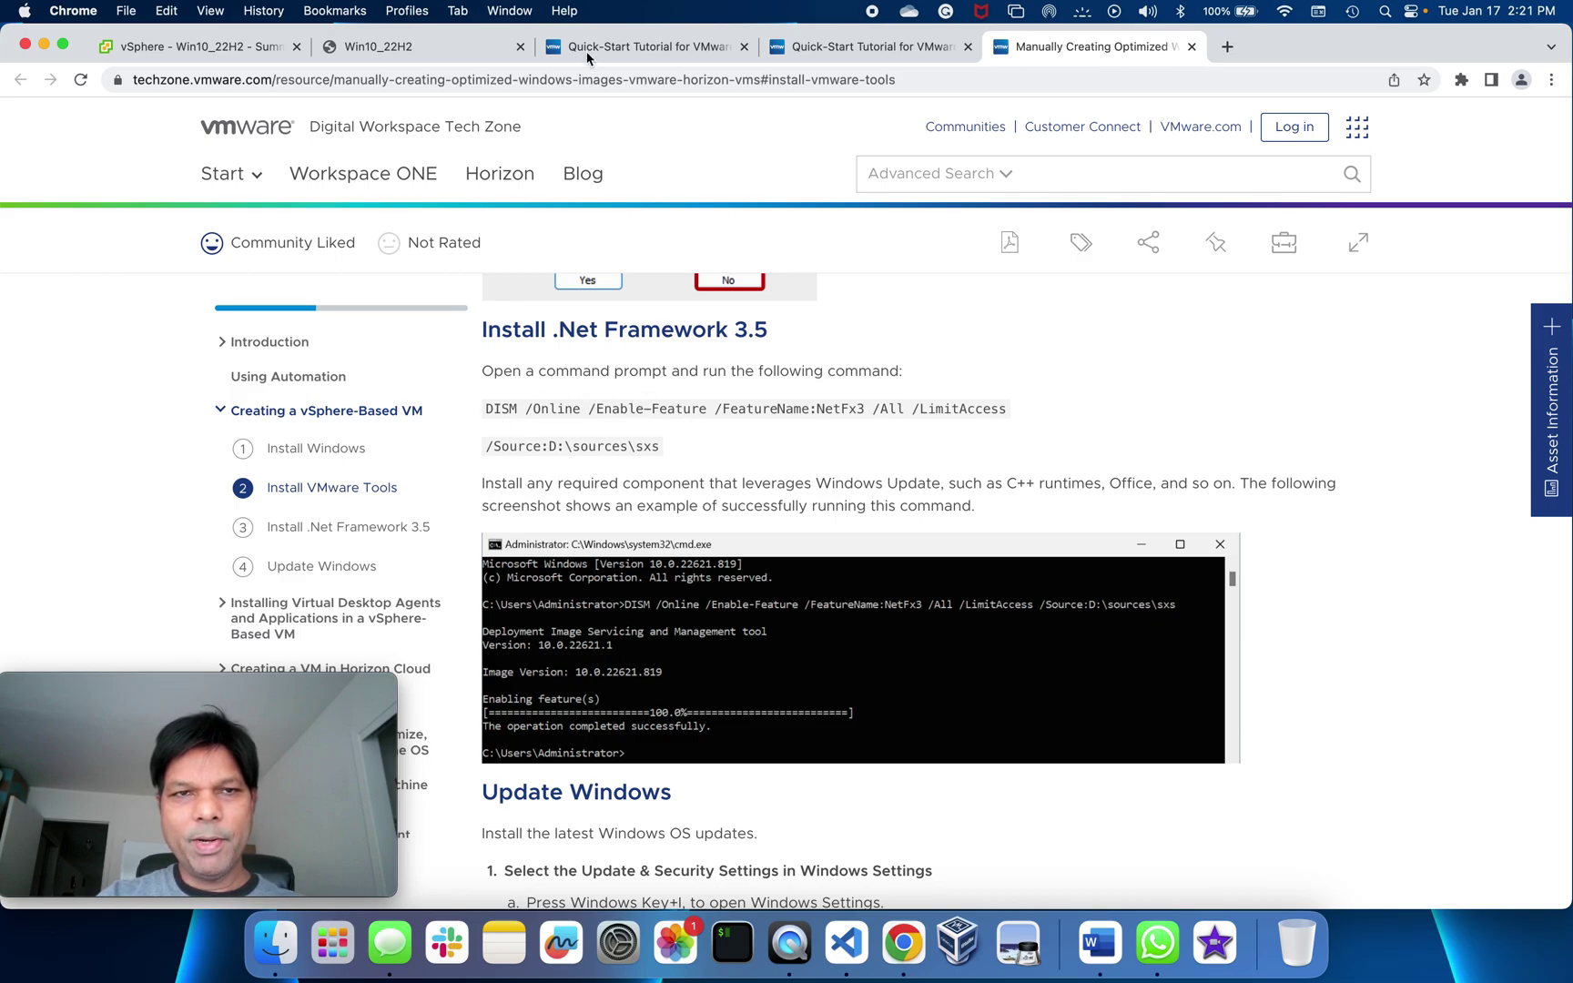
pyautogui.click(446, 50)
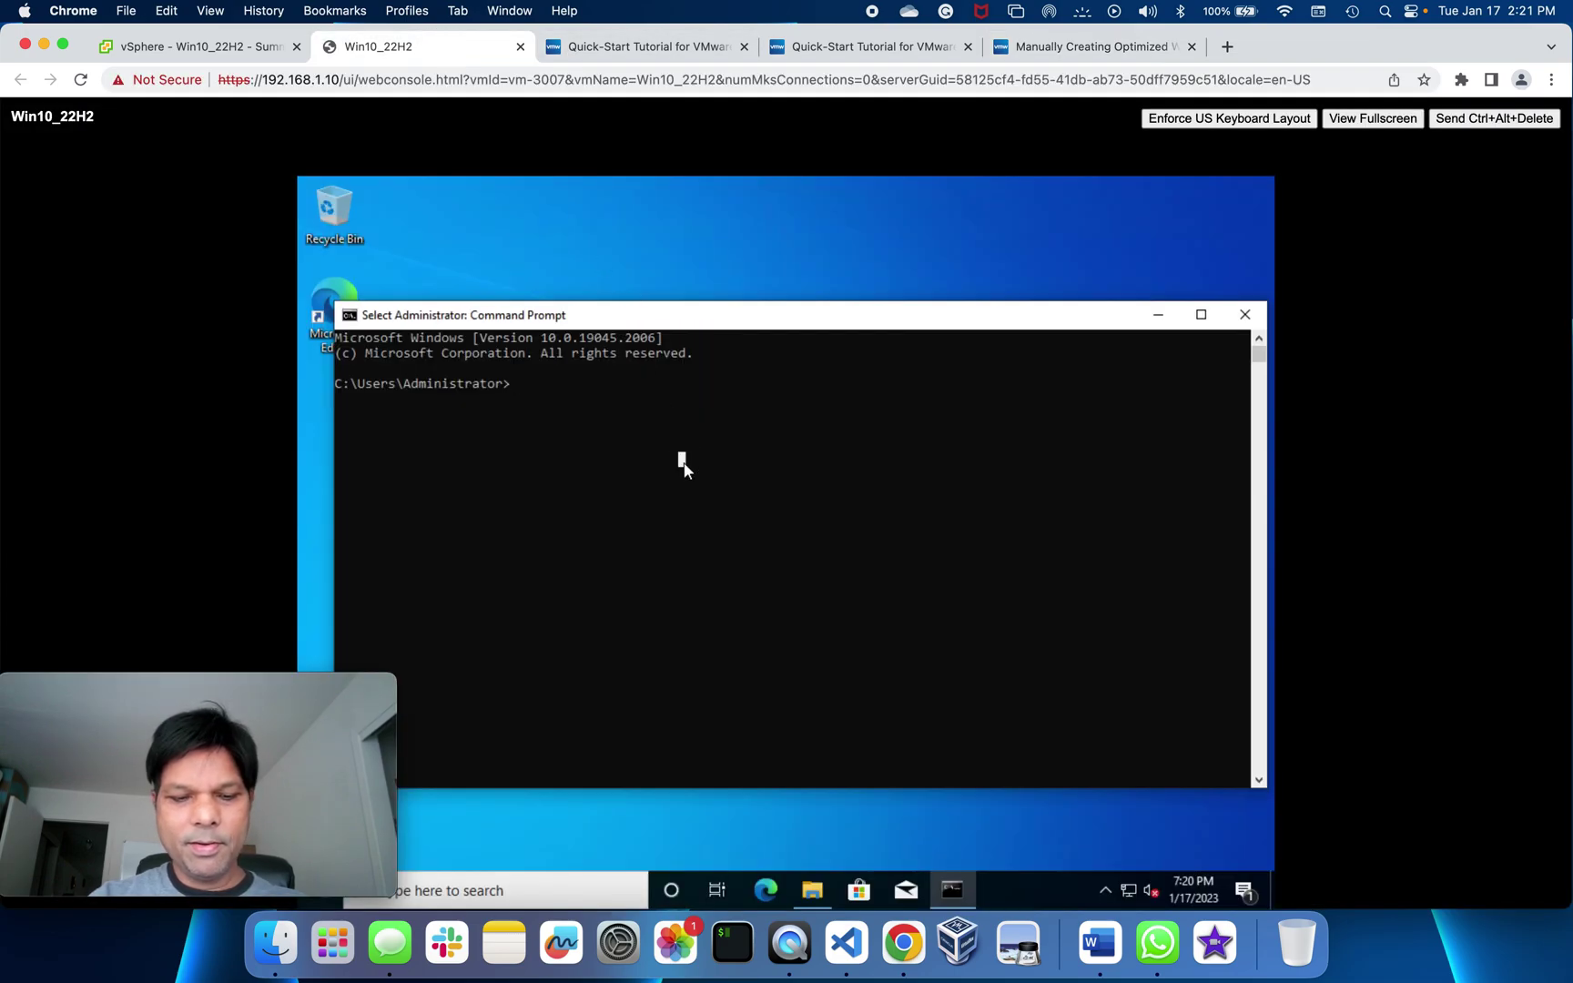
pyautogui.write('DISK')
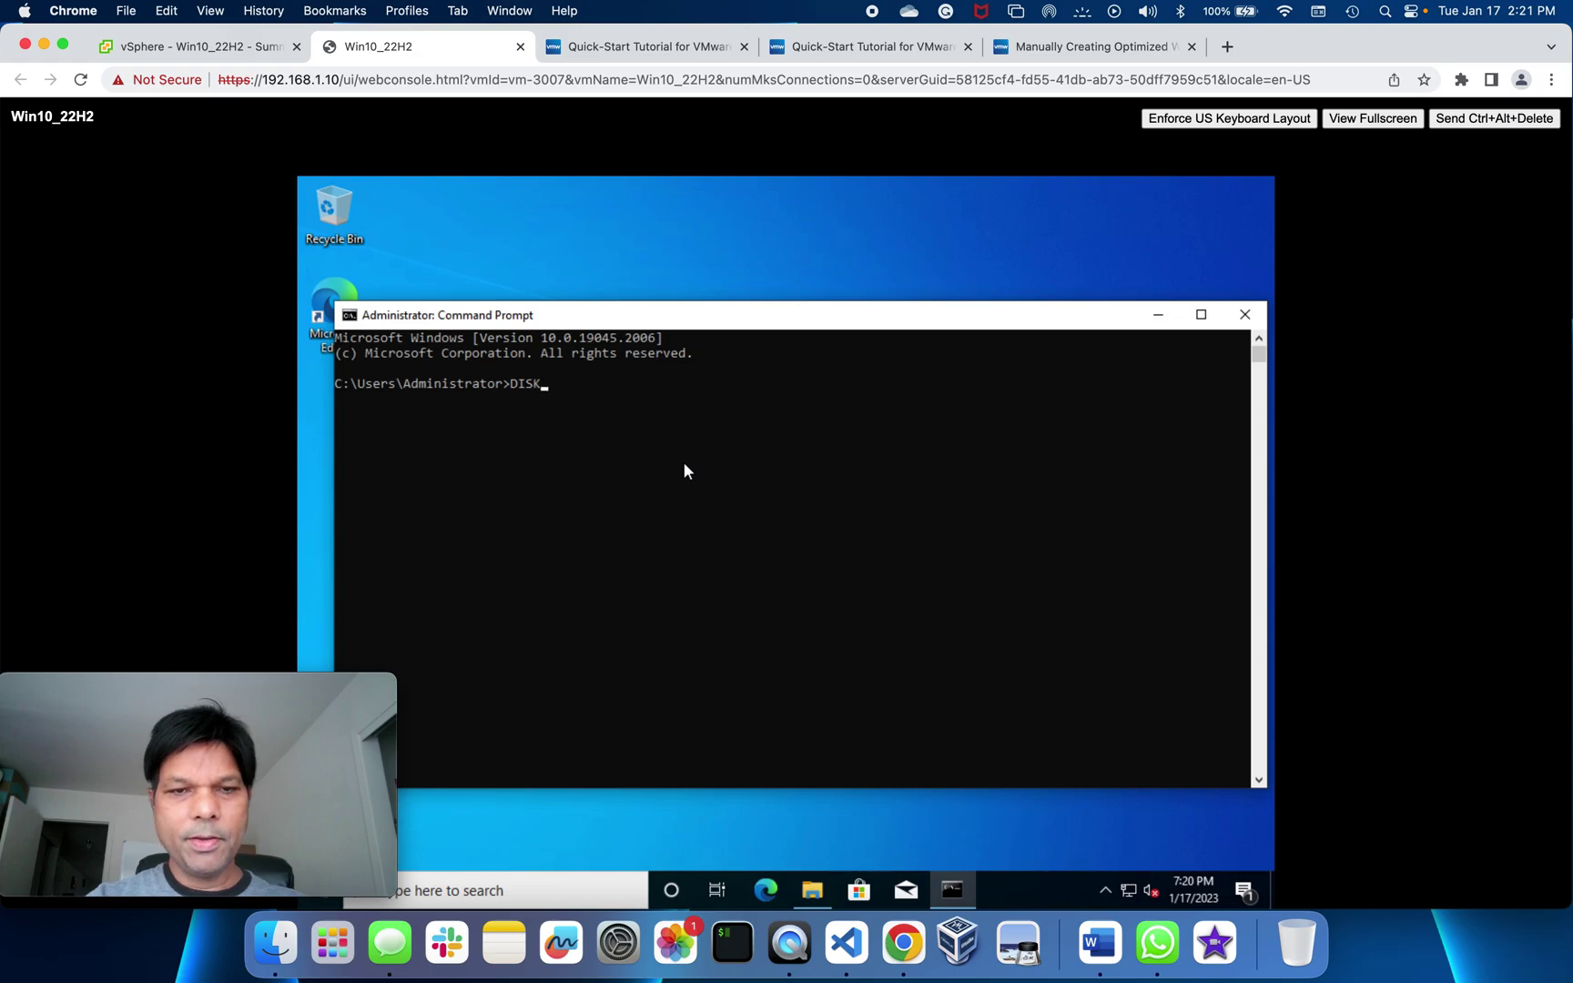
pyautogui.press('BackSpace')
pyautogui.write('M')
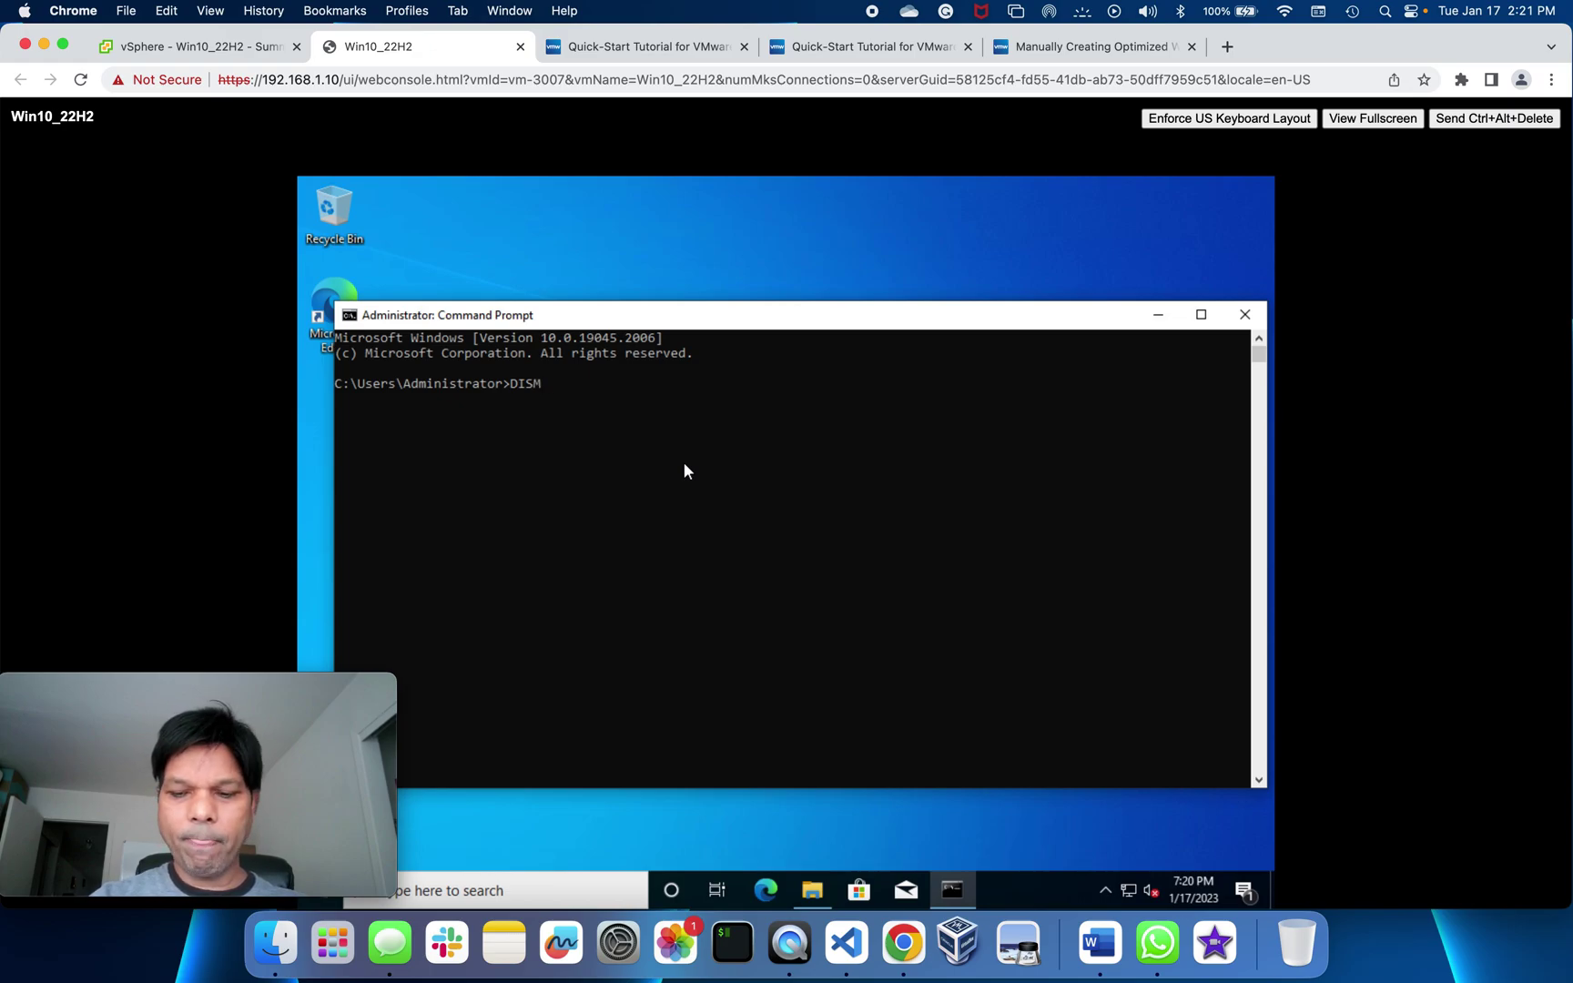
pyautogui.click(1065, 50)
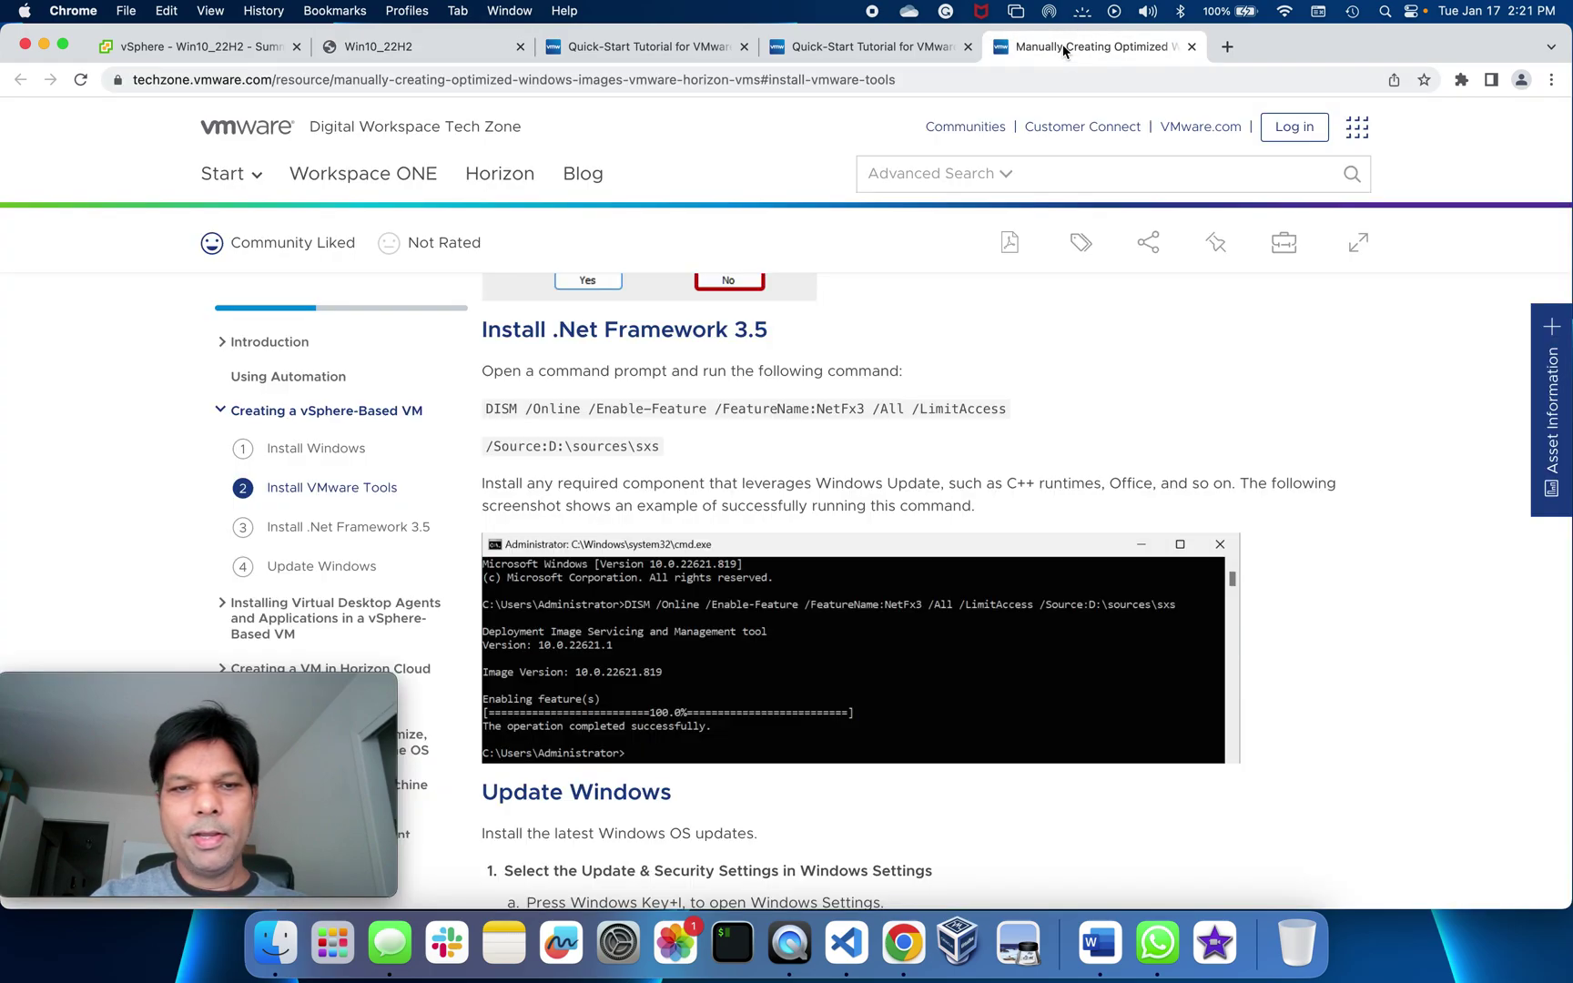
pyautogui.moveTo(64, 52)
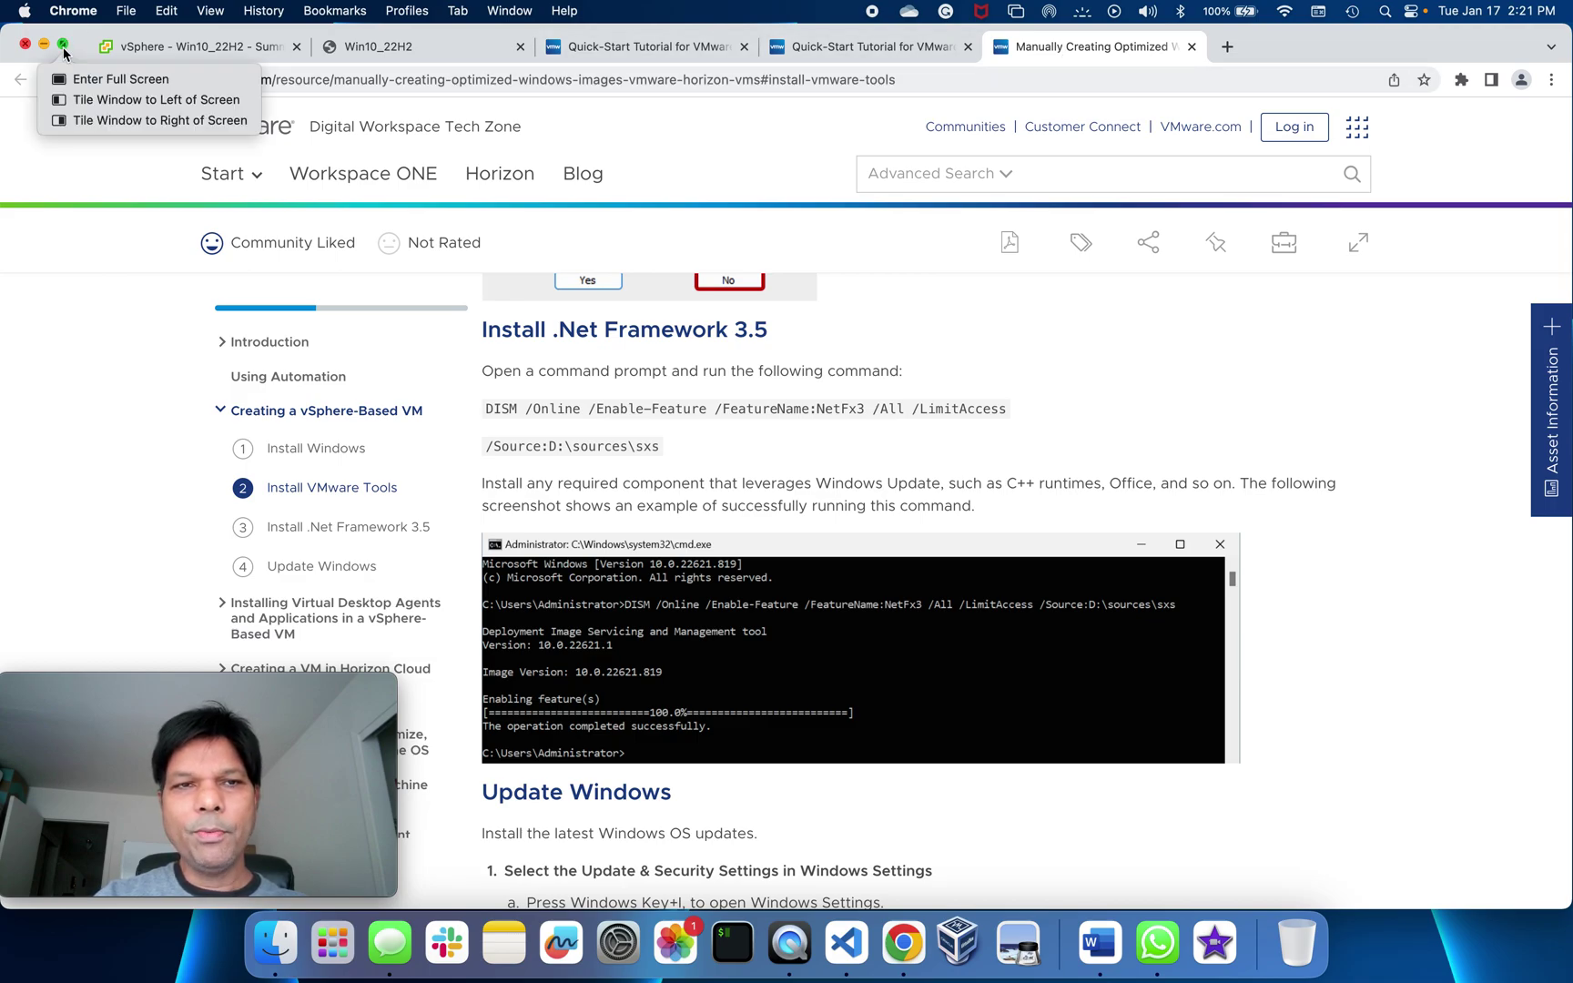
# Launch VMware Remote Console for Win10_22H2 from its vSphere summary page, then return to Chrome.
pyautogui.click(205, 47)
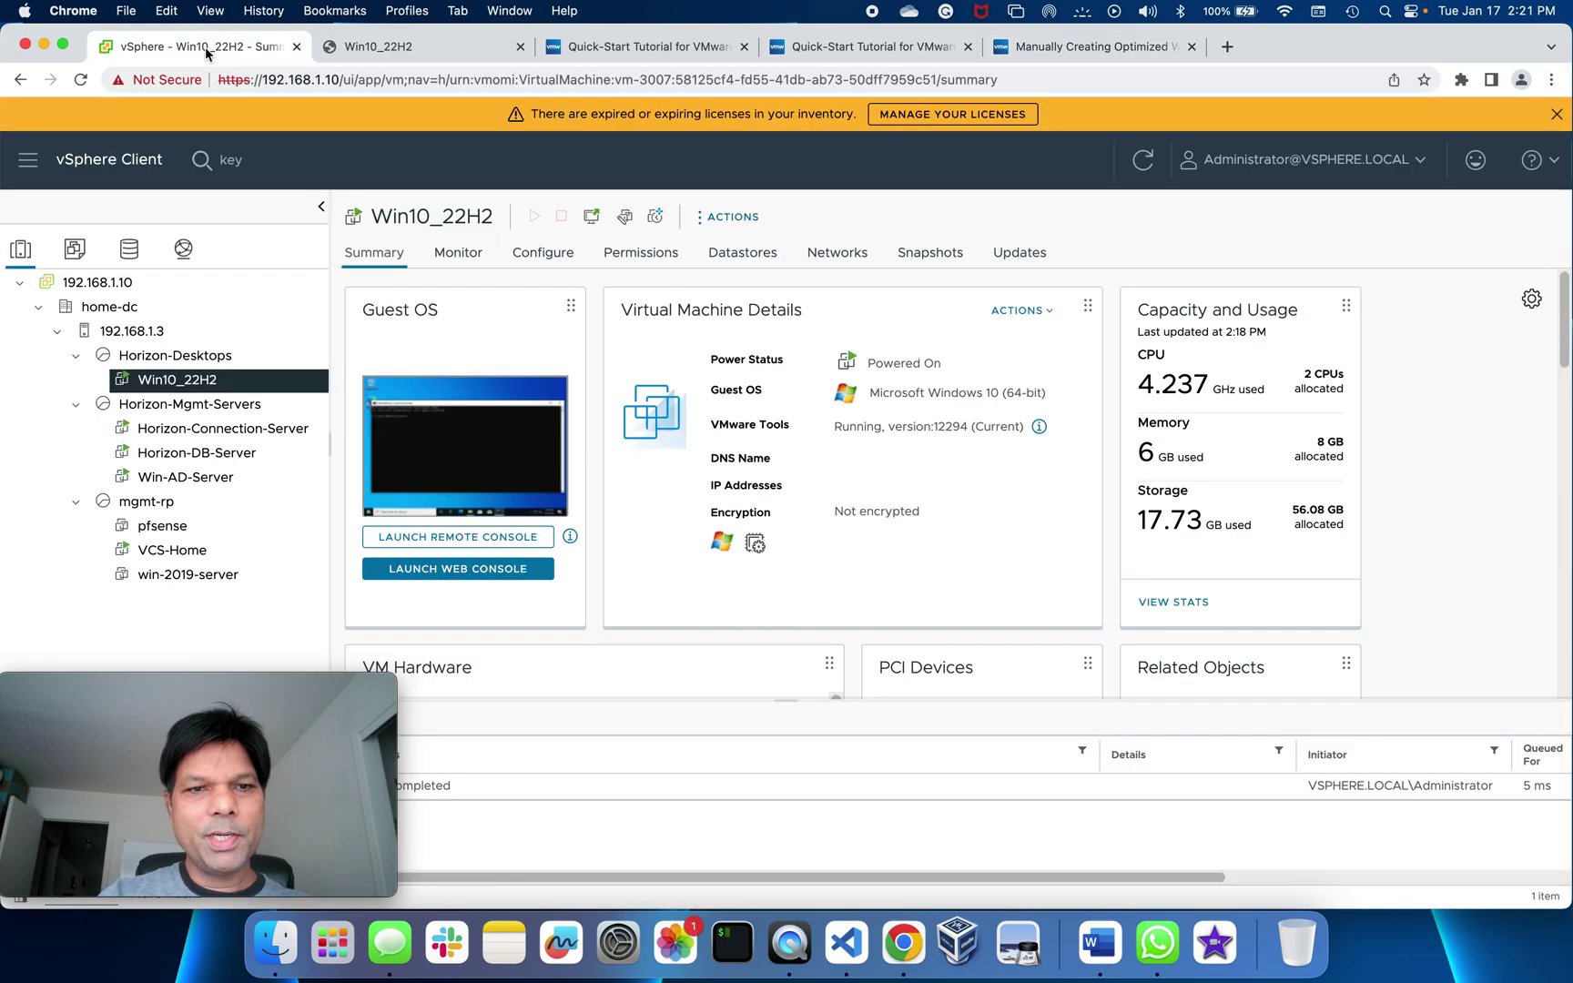
pyautogui.click(460, 536)
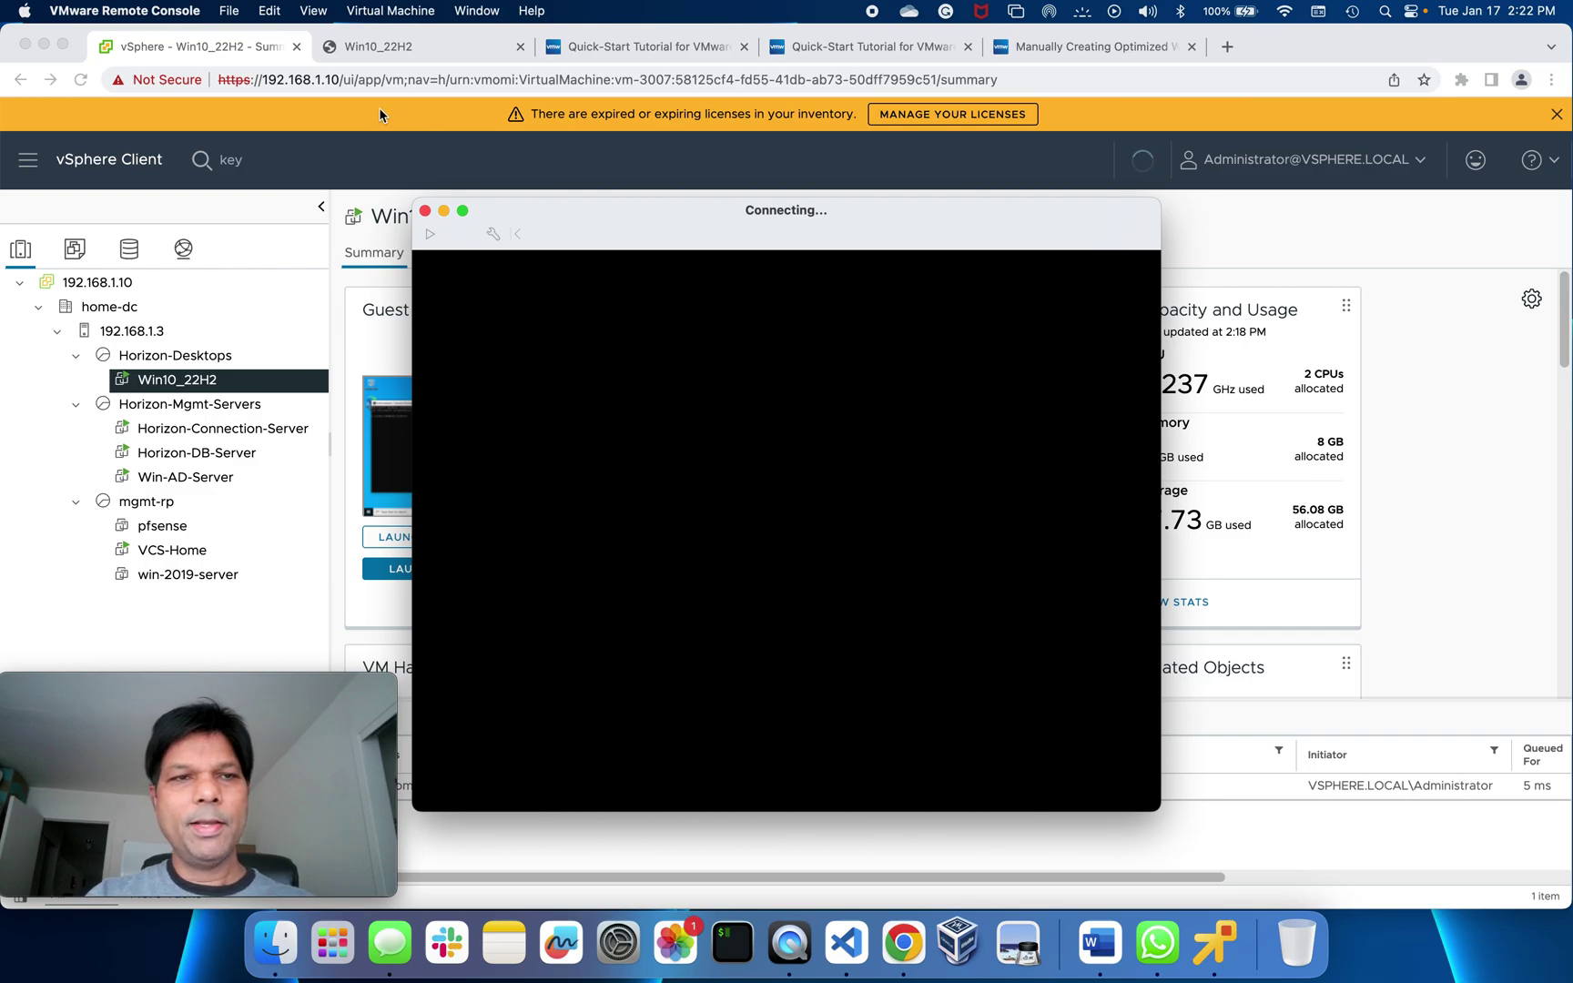
pyautogui.click(64, 44)
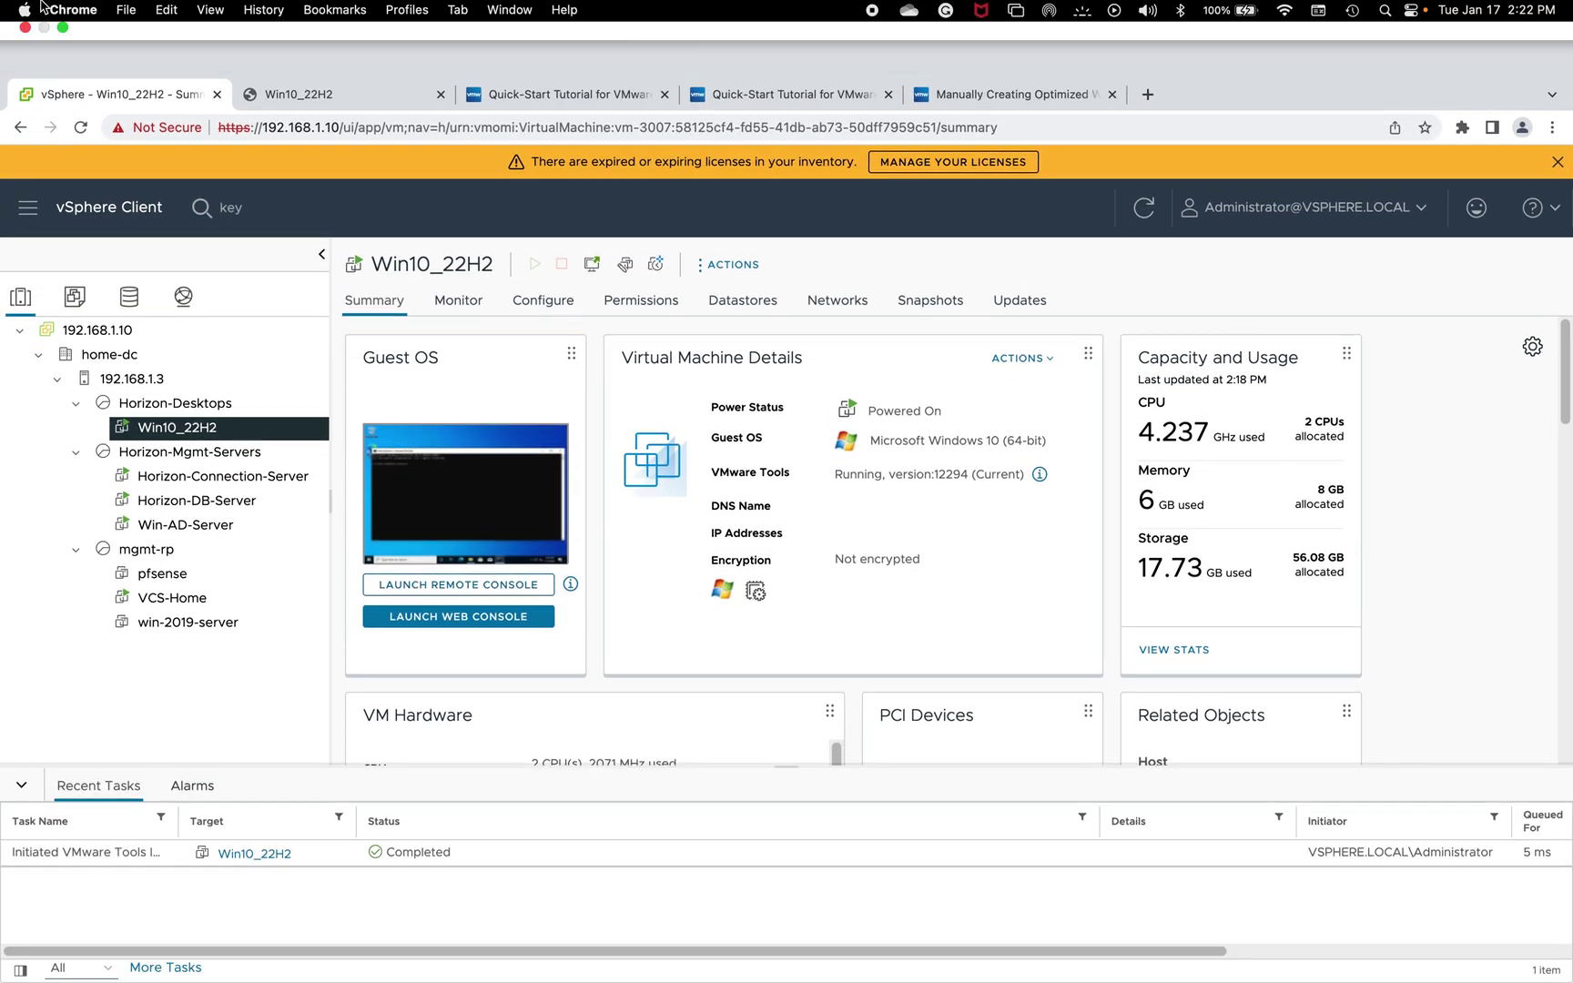
# Show the Tech Zone .NET 3.5 article in Chrome on the left, with Remote Console on the right.
pyautogui.click(64, 40)
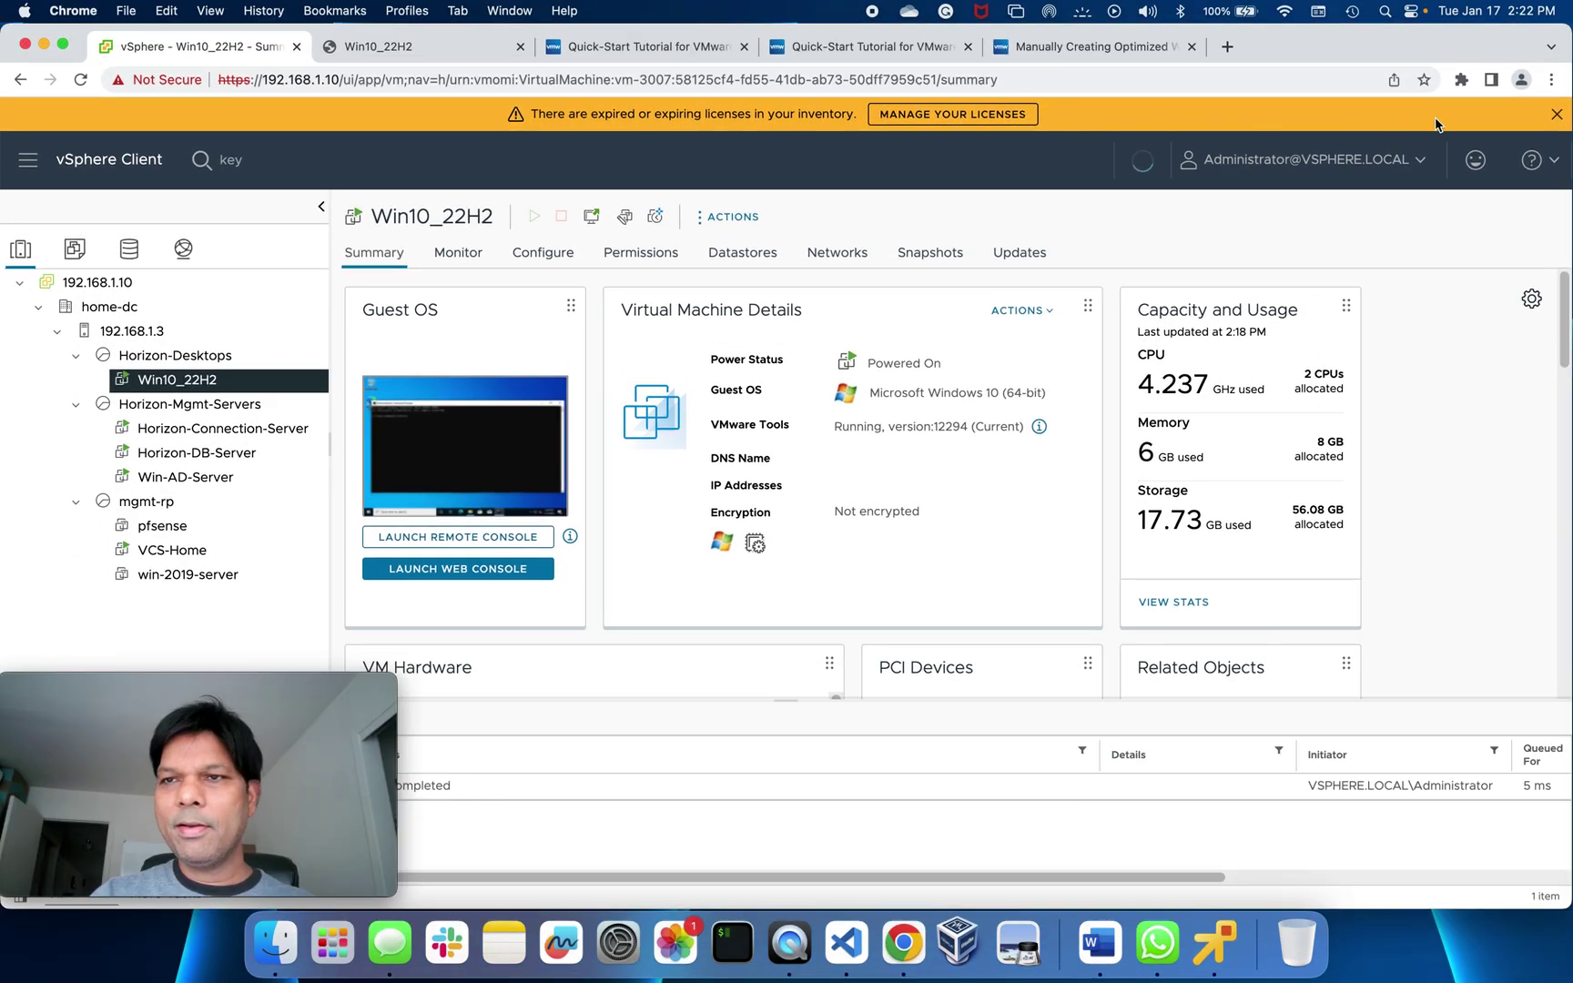
pyautogui.click(1132, 49)
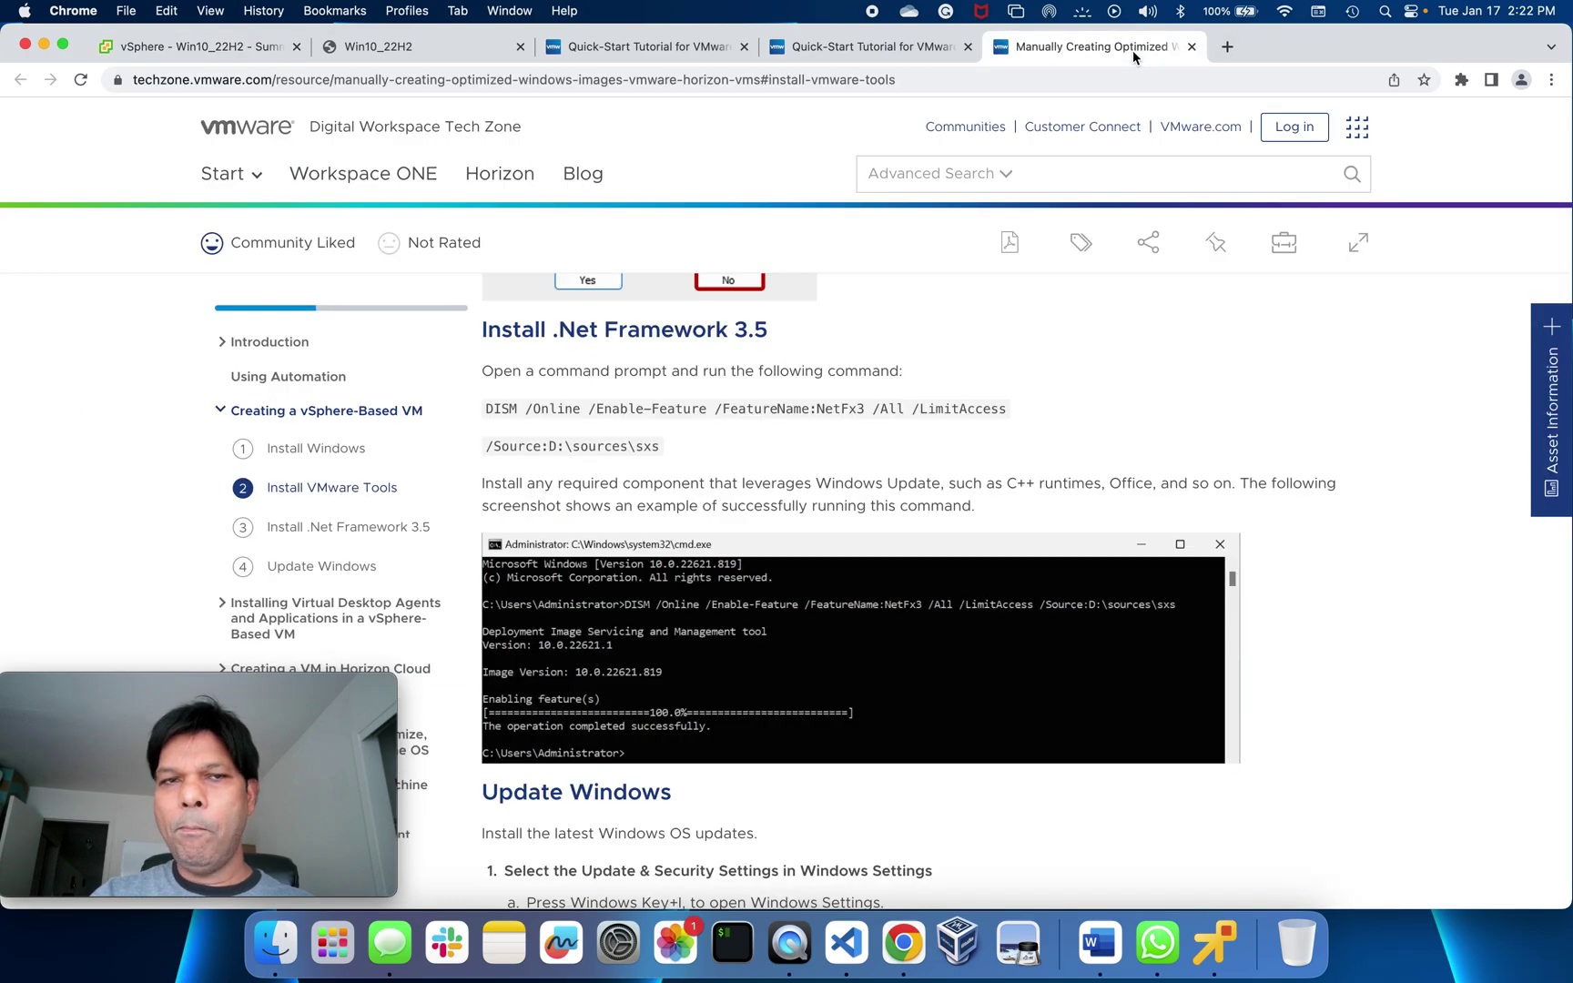
pyautogui.click(62, 43)
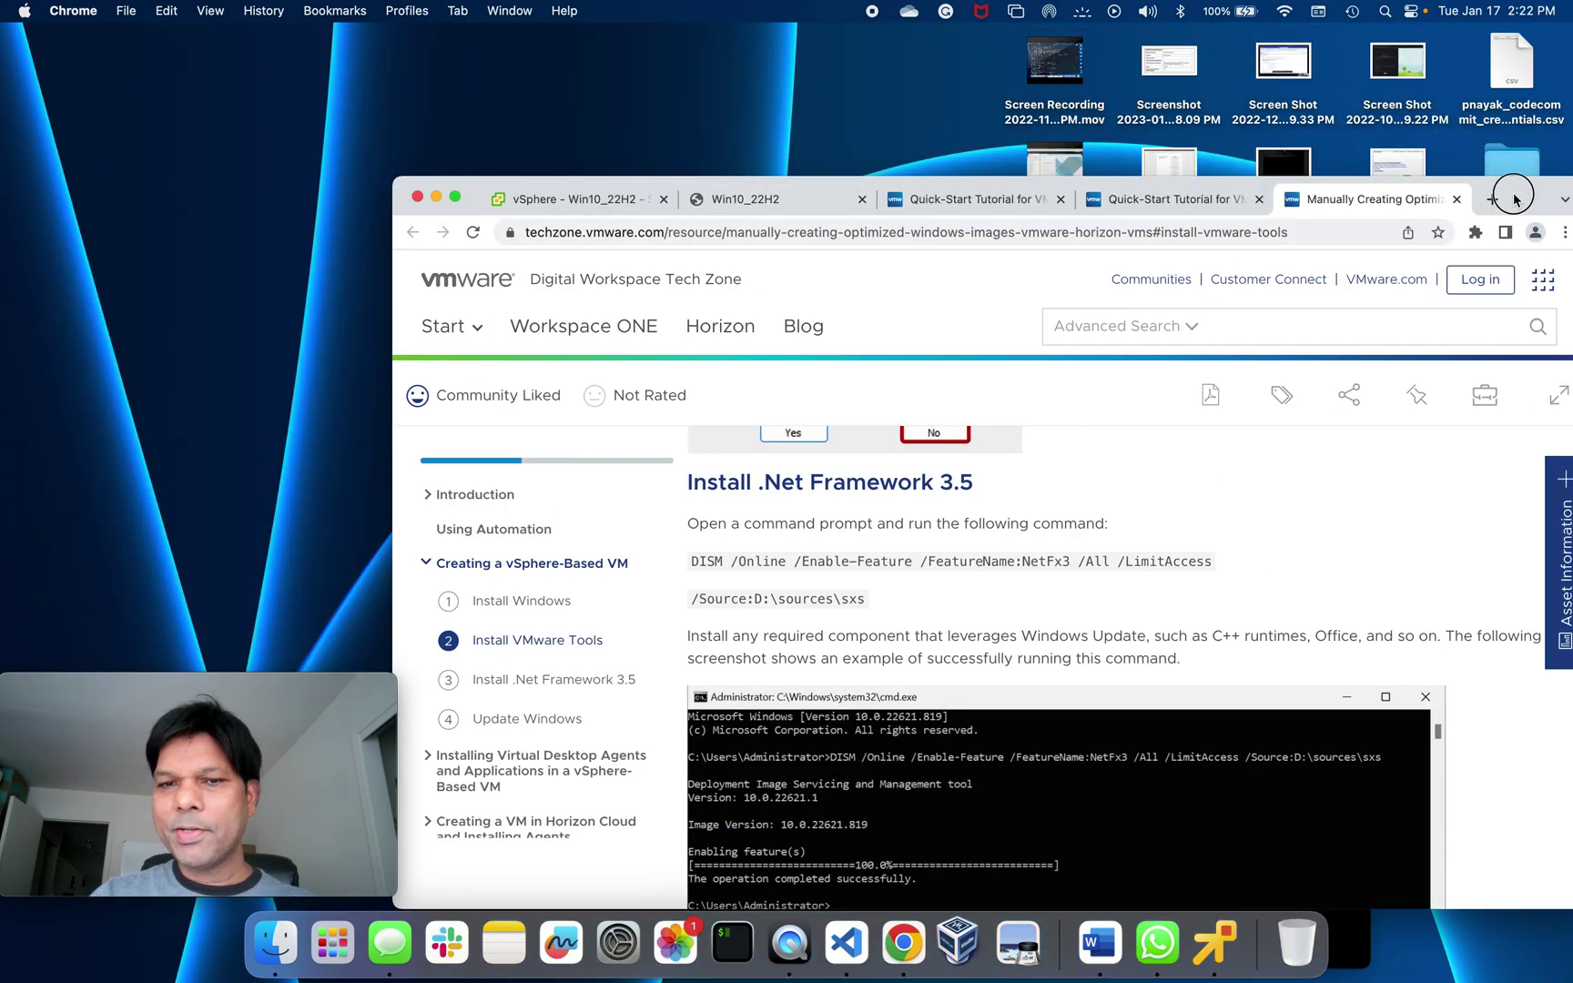
pyautogui.moveTo(1514, 198); pyautogui.dragTo(1122, 45)
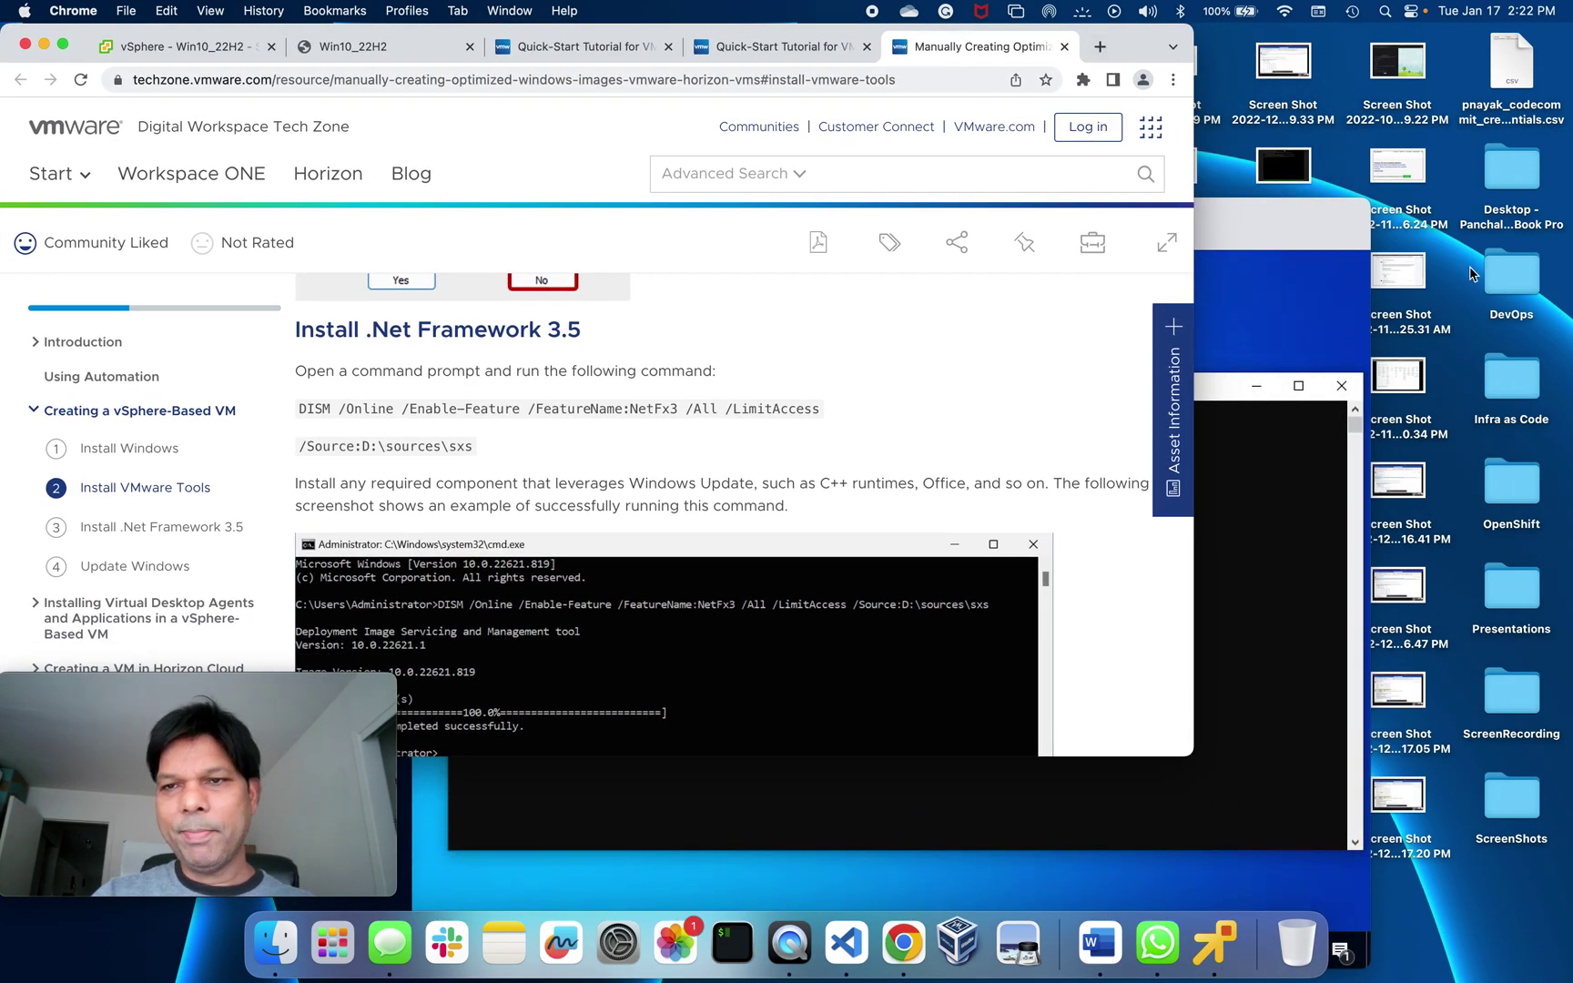
pyautogui.click(1311, 223)
pyautogui.moveTo(1311, 223); pyautogui.dragTo(1482, 200)
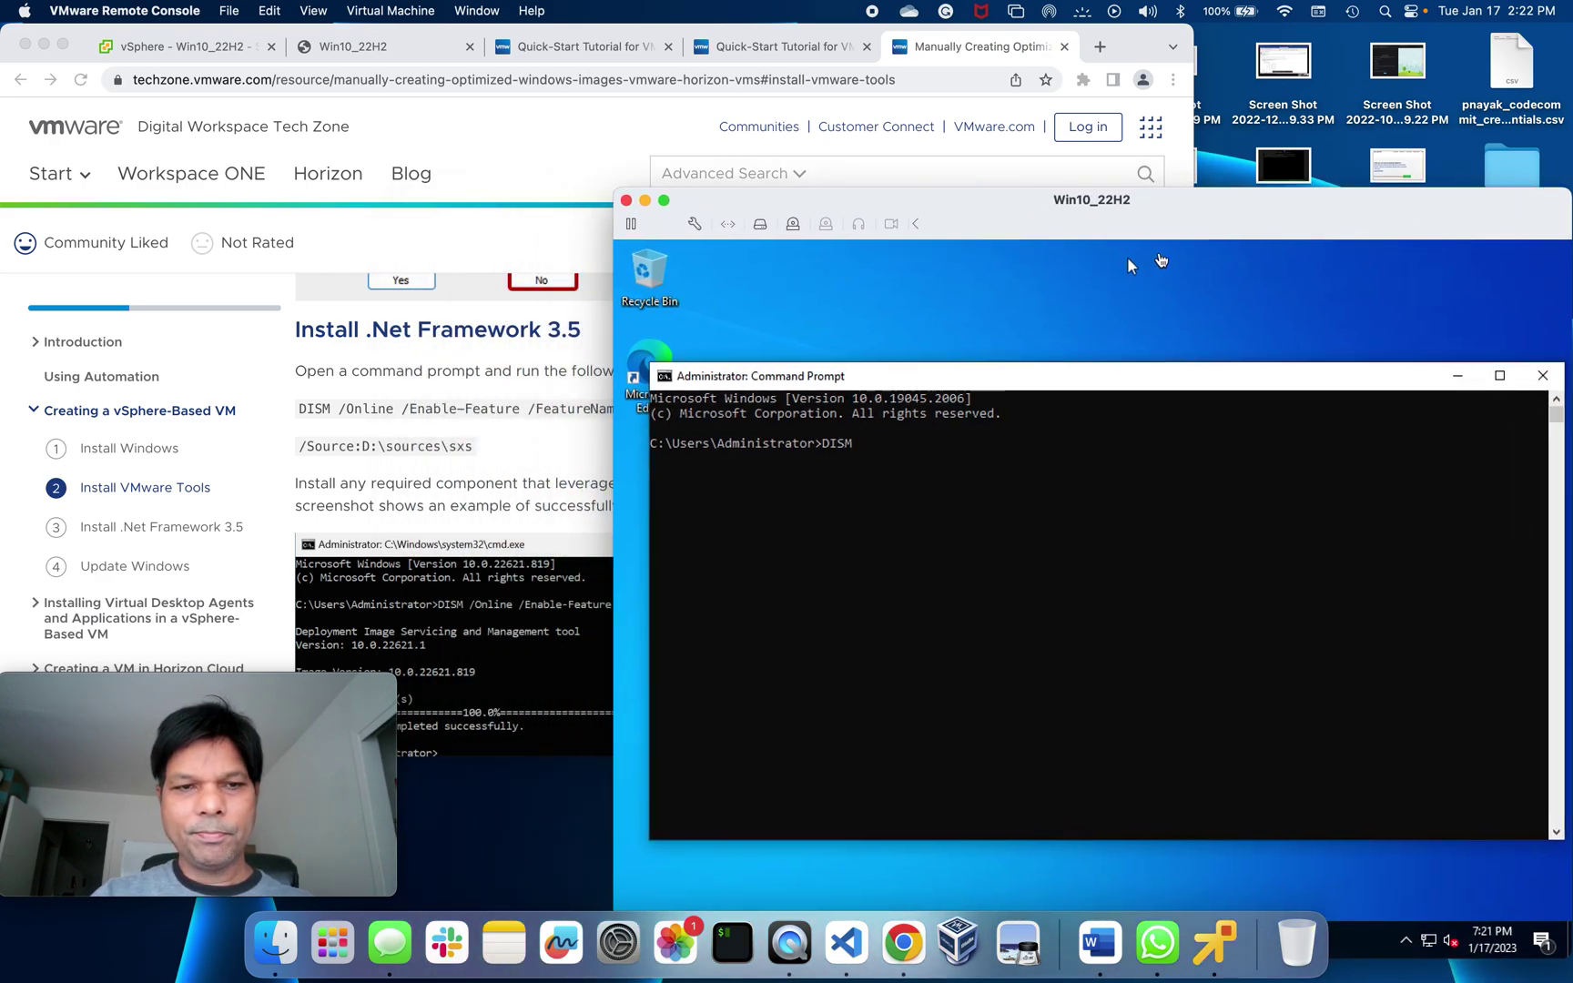
# Type '/Online /Enable-Feature /Feature' in the VM prompt, fixing the '?' typo, and move the console aside.
pyautogui.click(1128, 259)
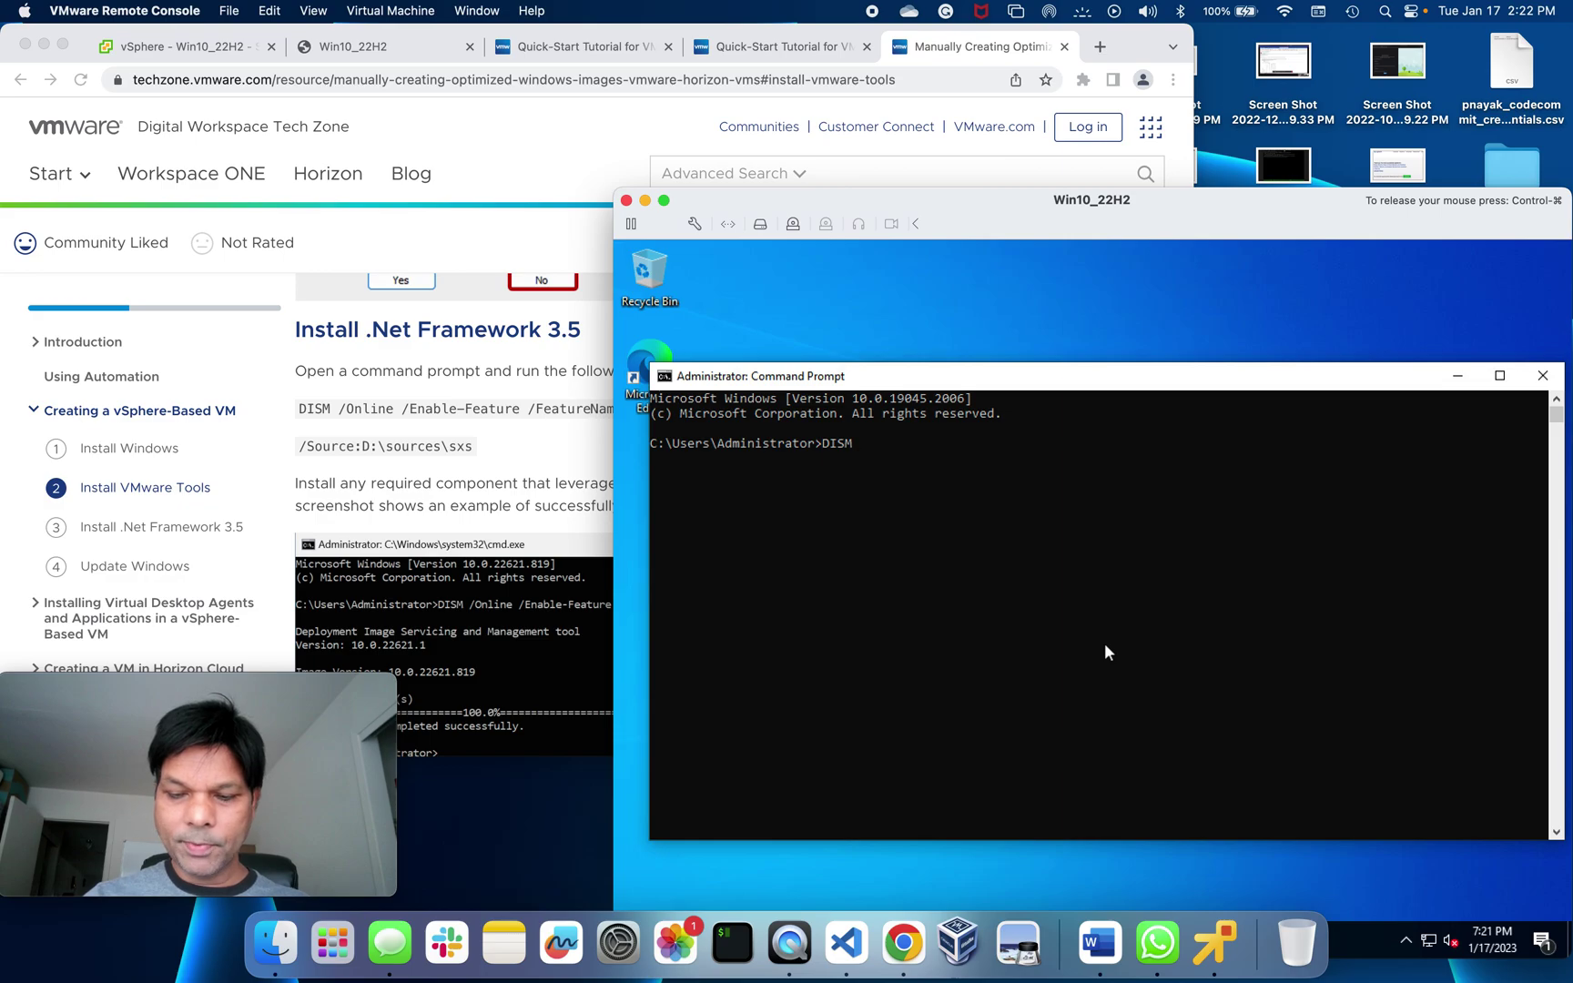
pyautogui.write('/Online')
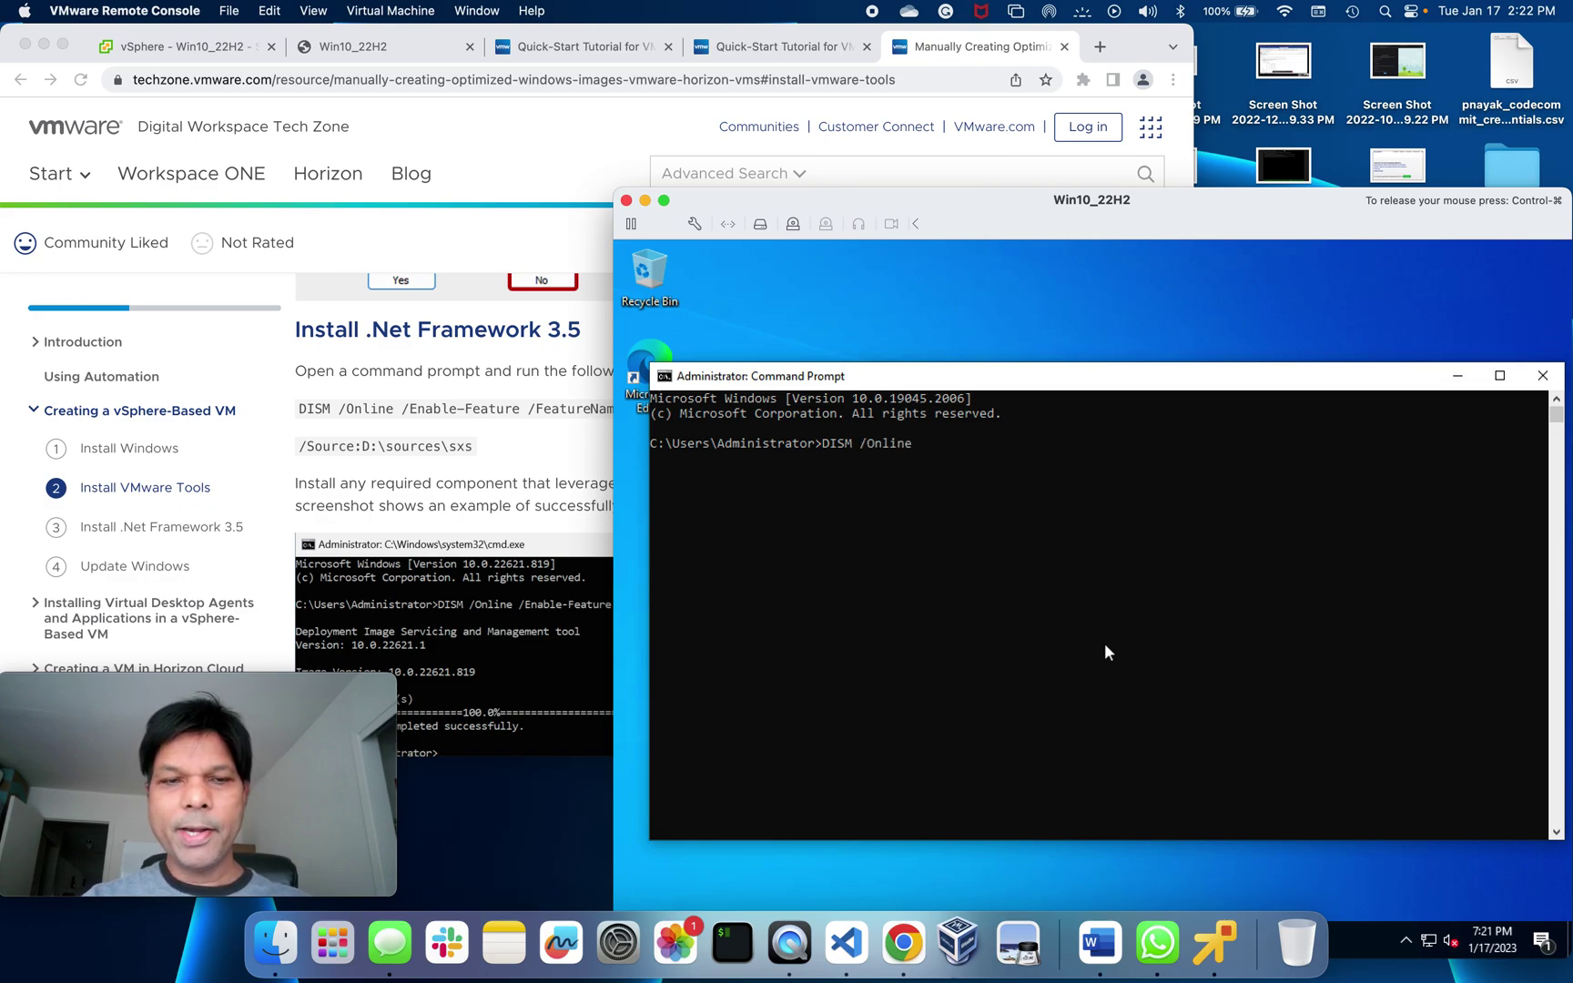
pyautogui.write(' /Enable')
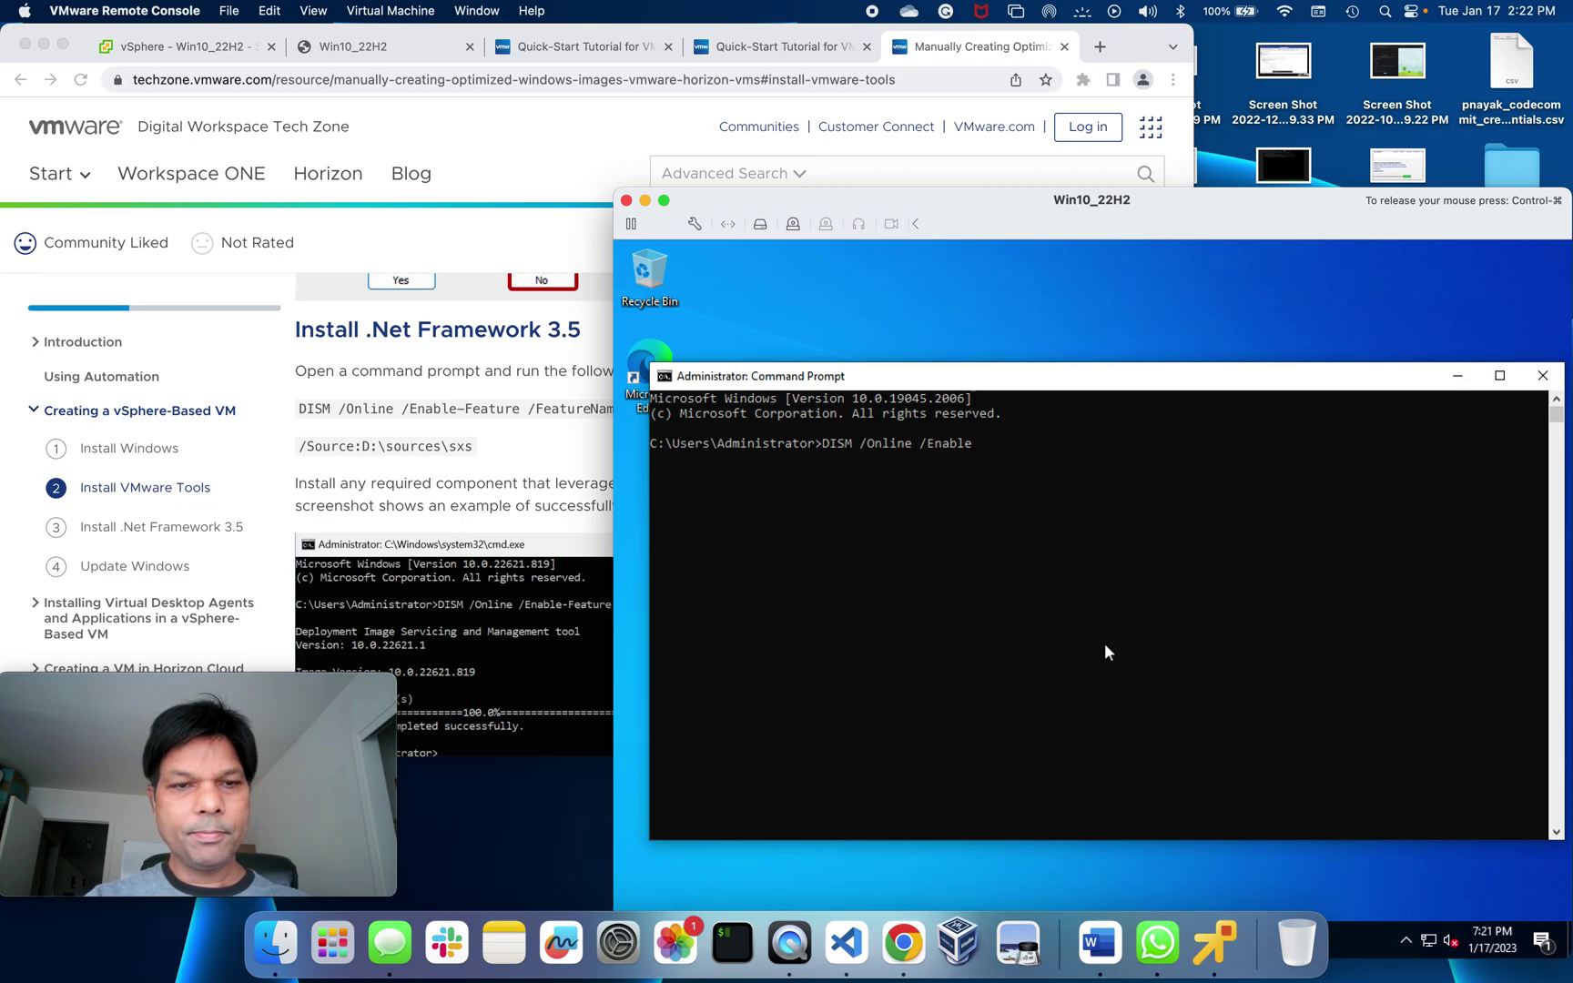
pyautogui.write('-F')
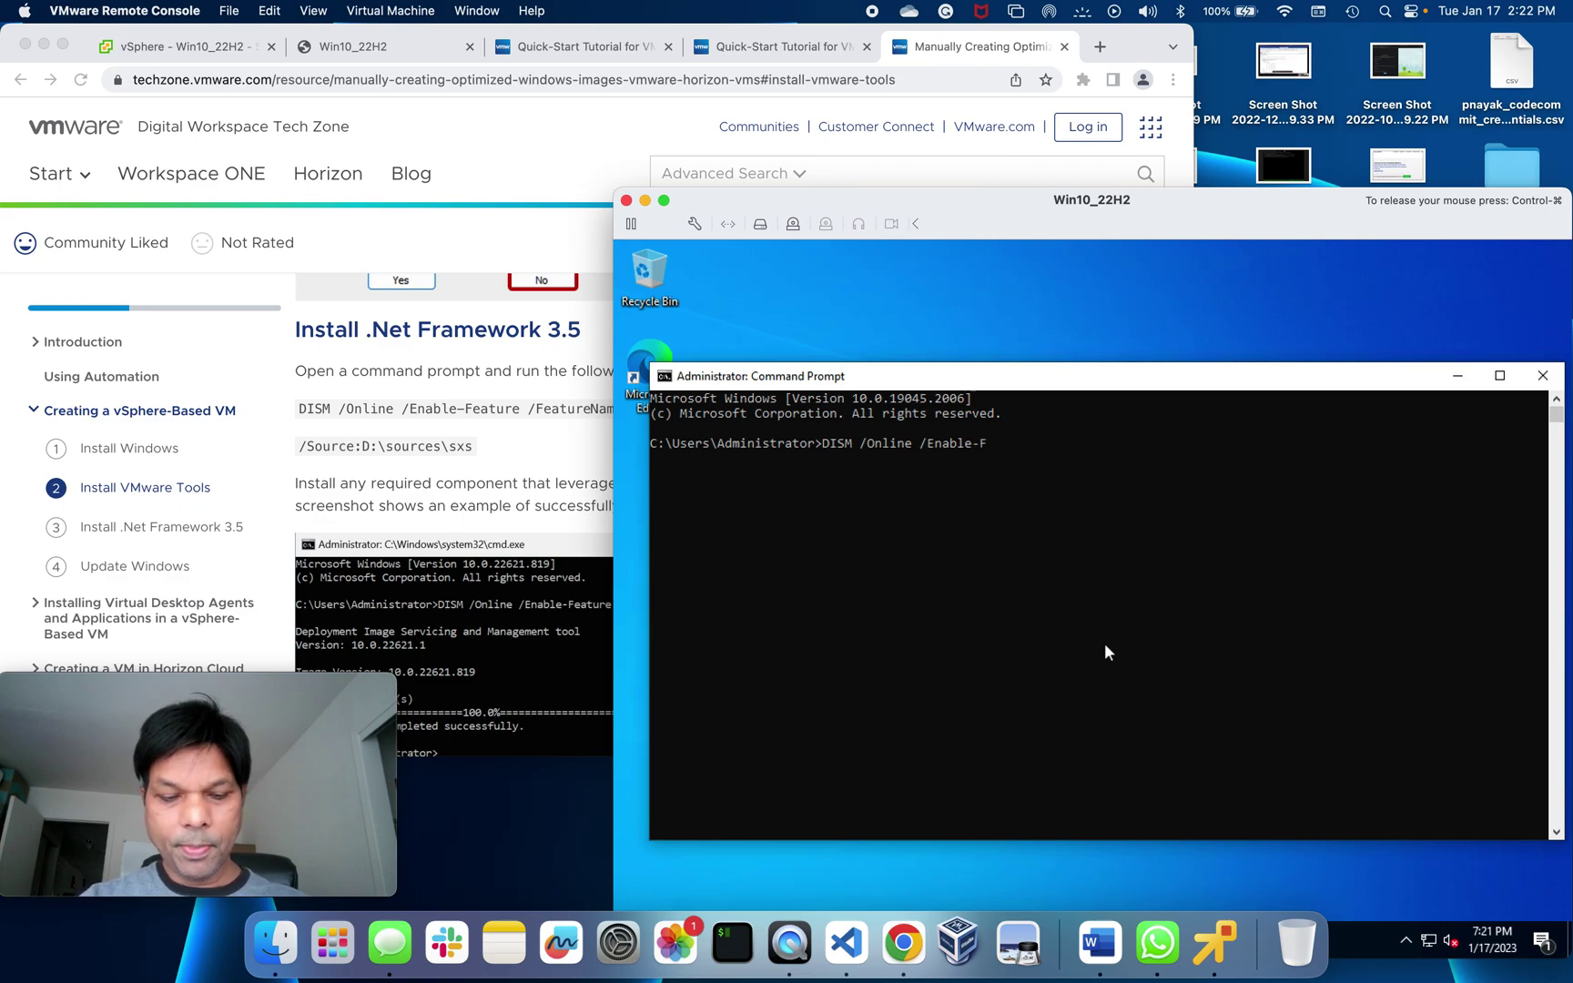
pyautogui.write('eature')
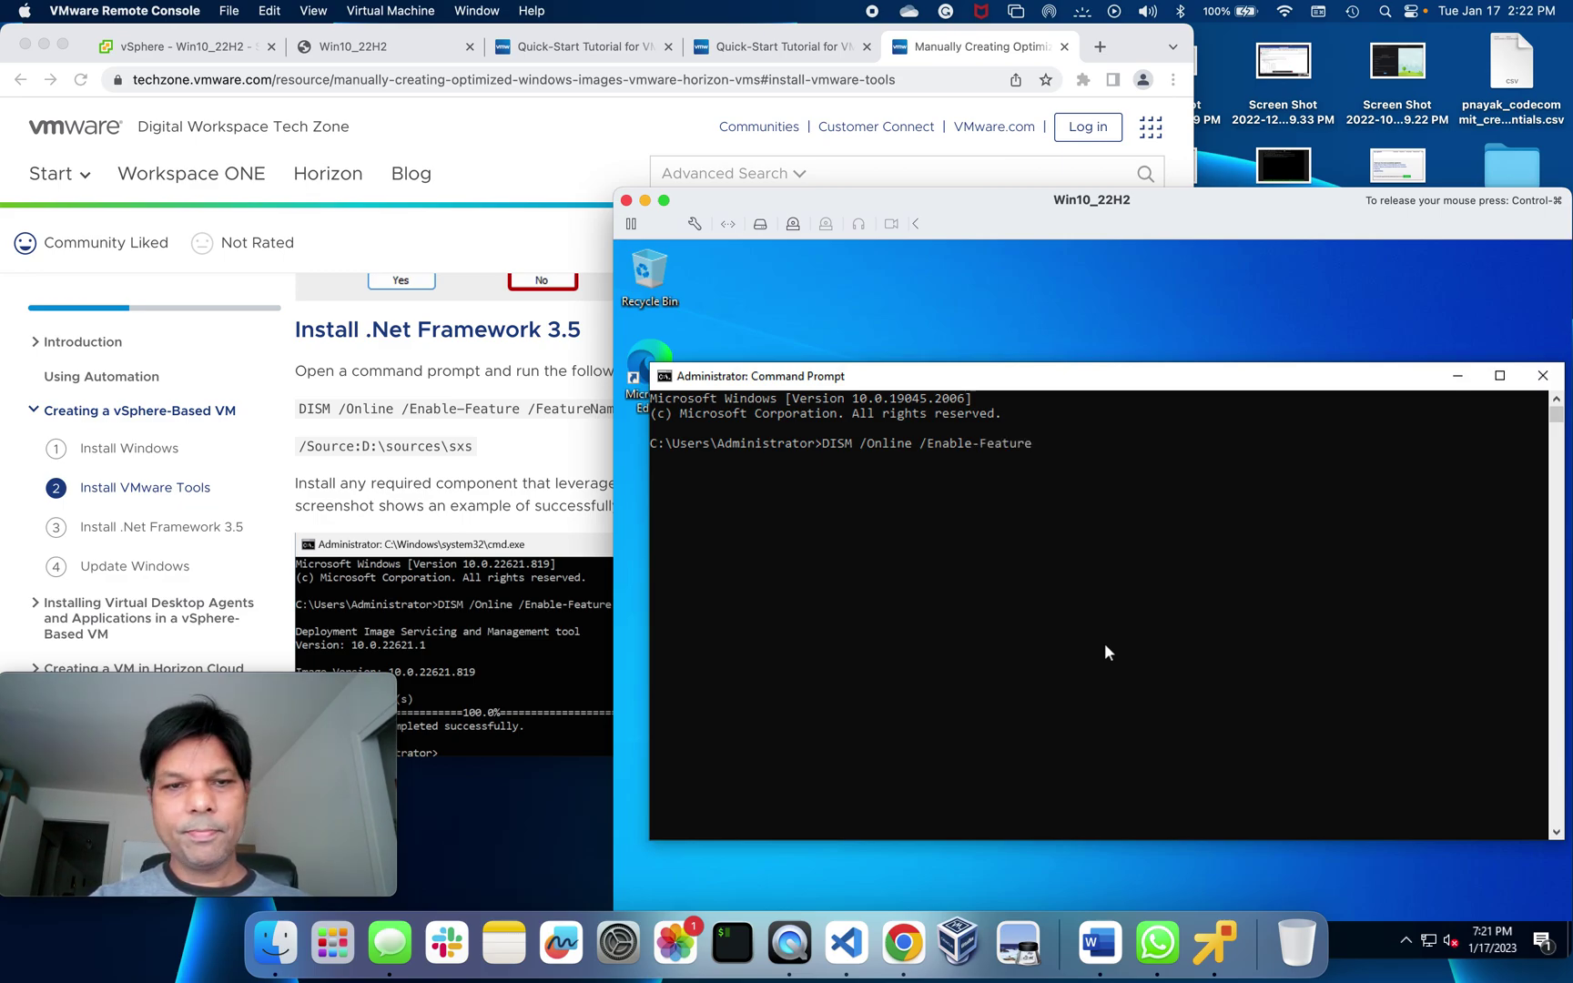
pyautogui.write(' ?')
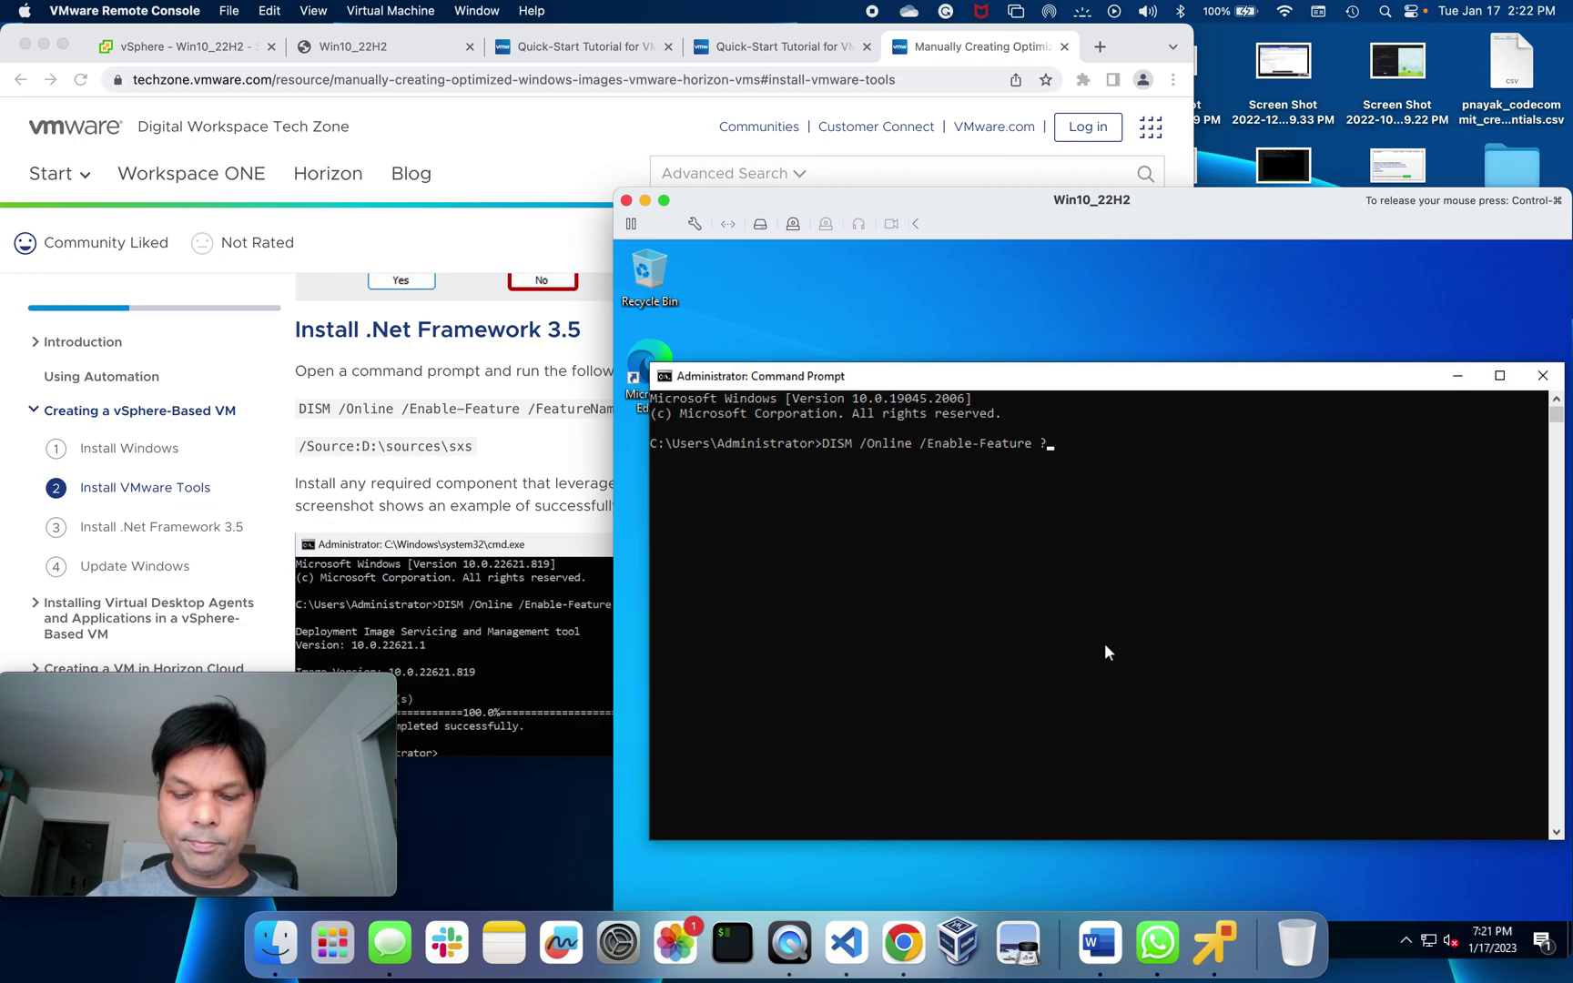
pyautogui.write('Feature')
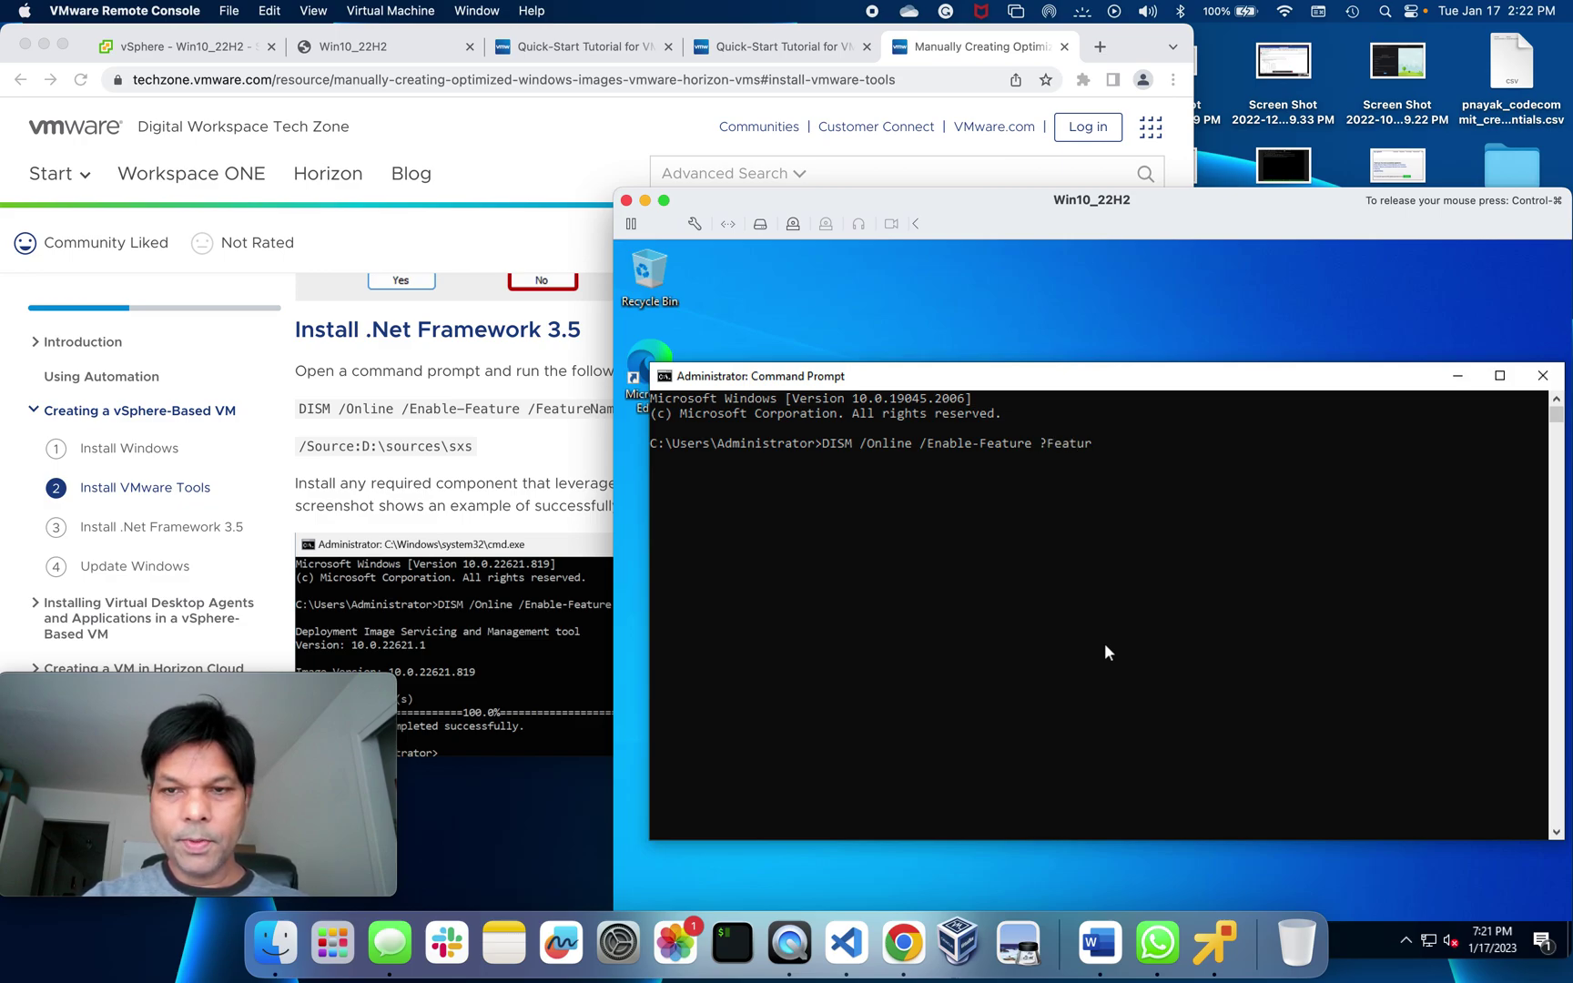
pyautogui.press('BackSpace')
pyautogui.press('BackSpace')
pyautogui.press('BackSpace')
pyautogui.press('BackSpace')
pyautogui.press('BackSpace')
pyautogui.press('BackSpace')
pyautogui.press('BackSpace')
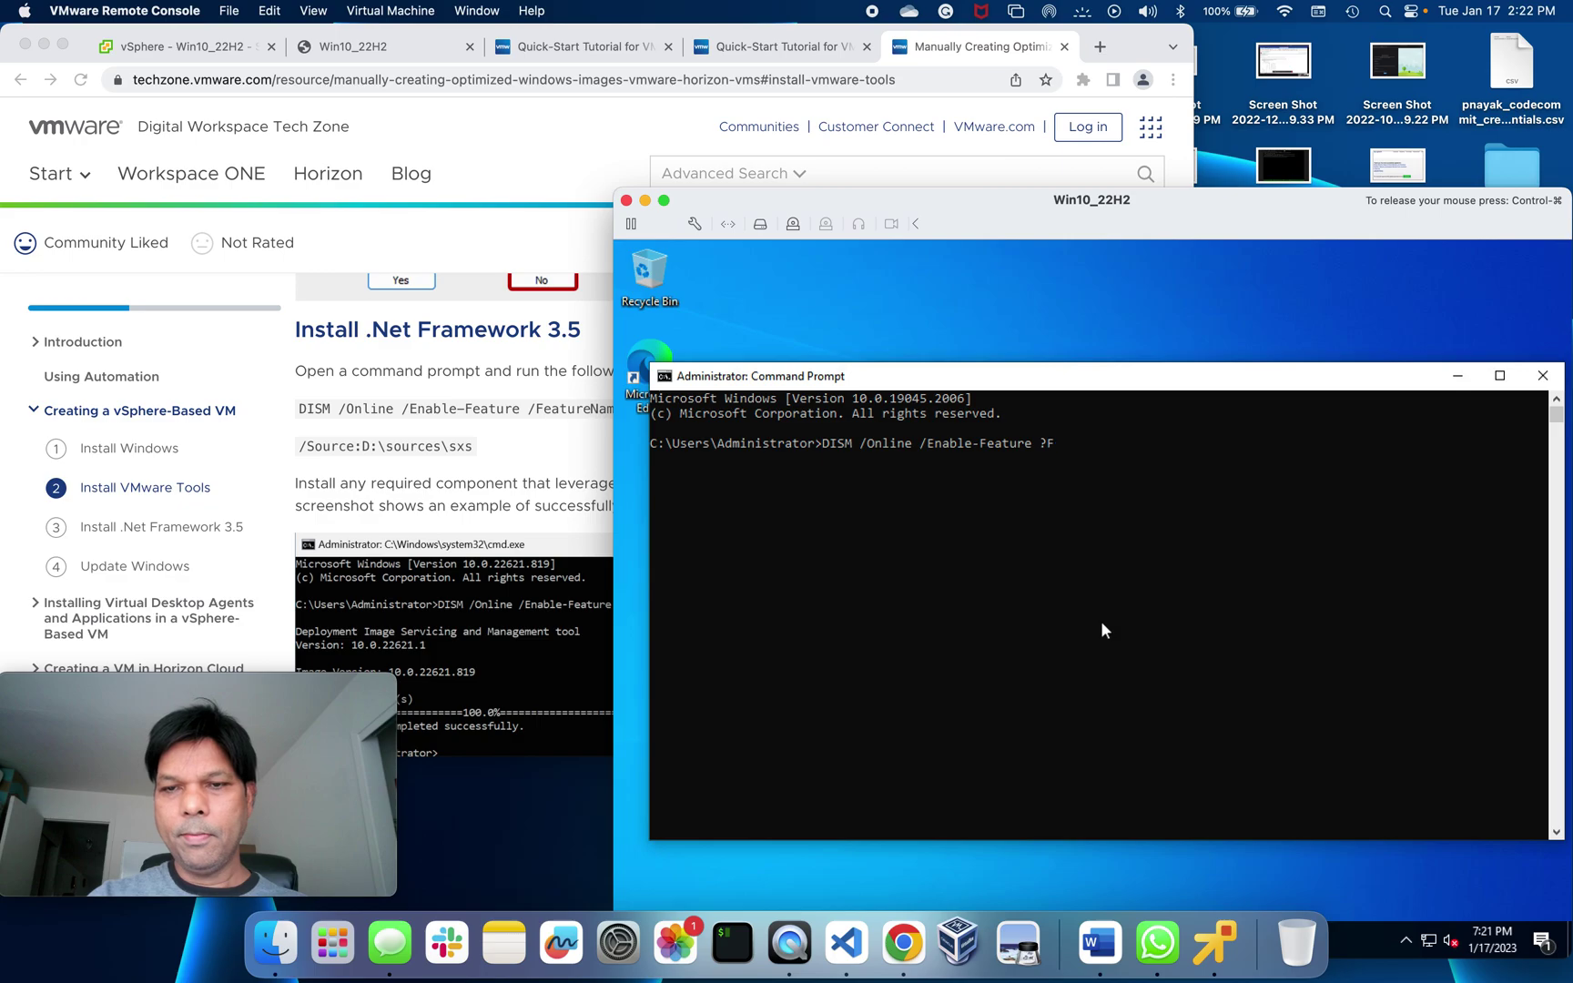
pyautogui.press('BackSpace')
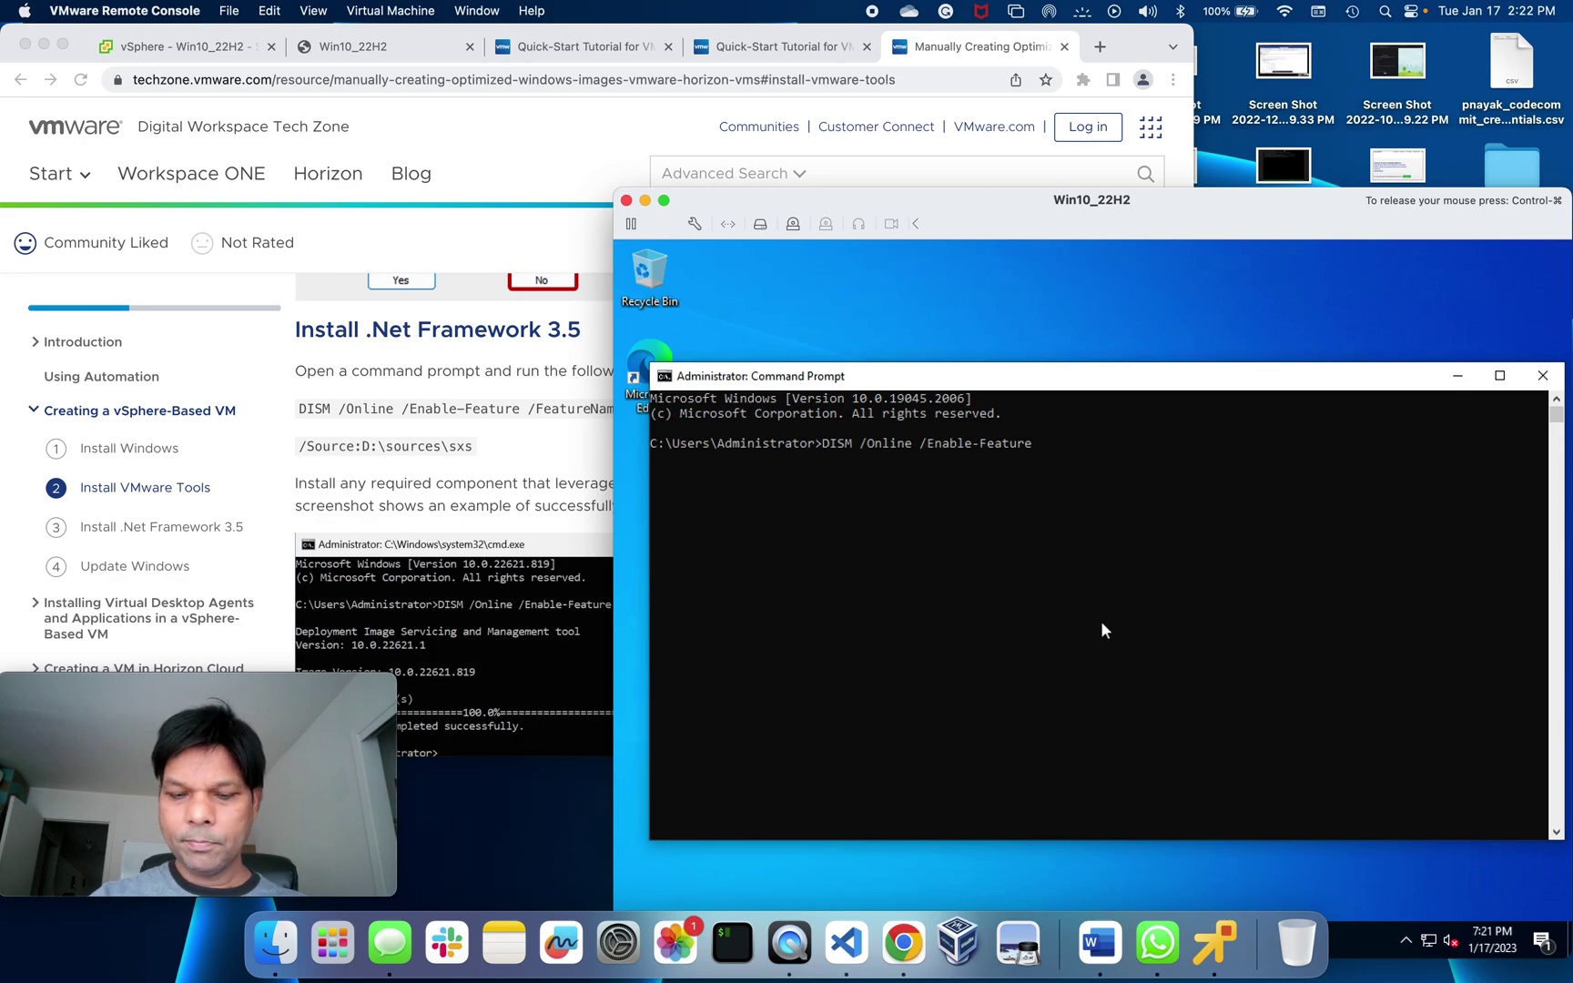
pyautogui.write('/Feat')
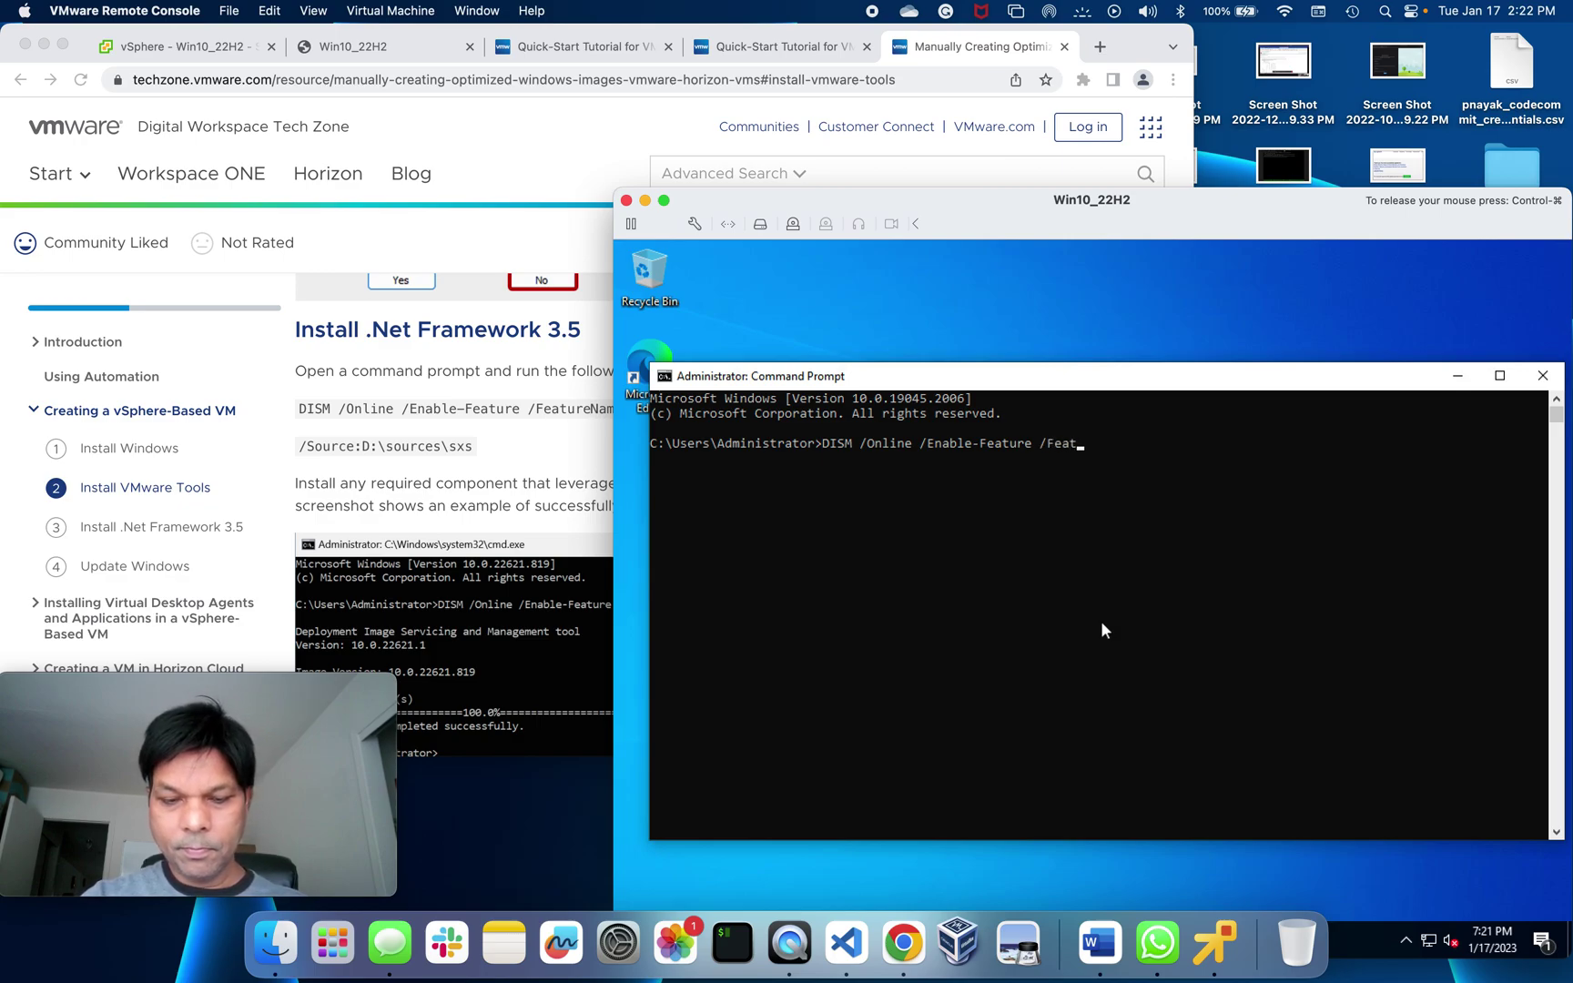
pyautogui.write('ure')
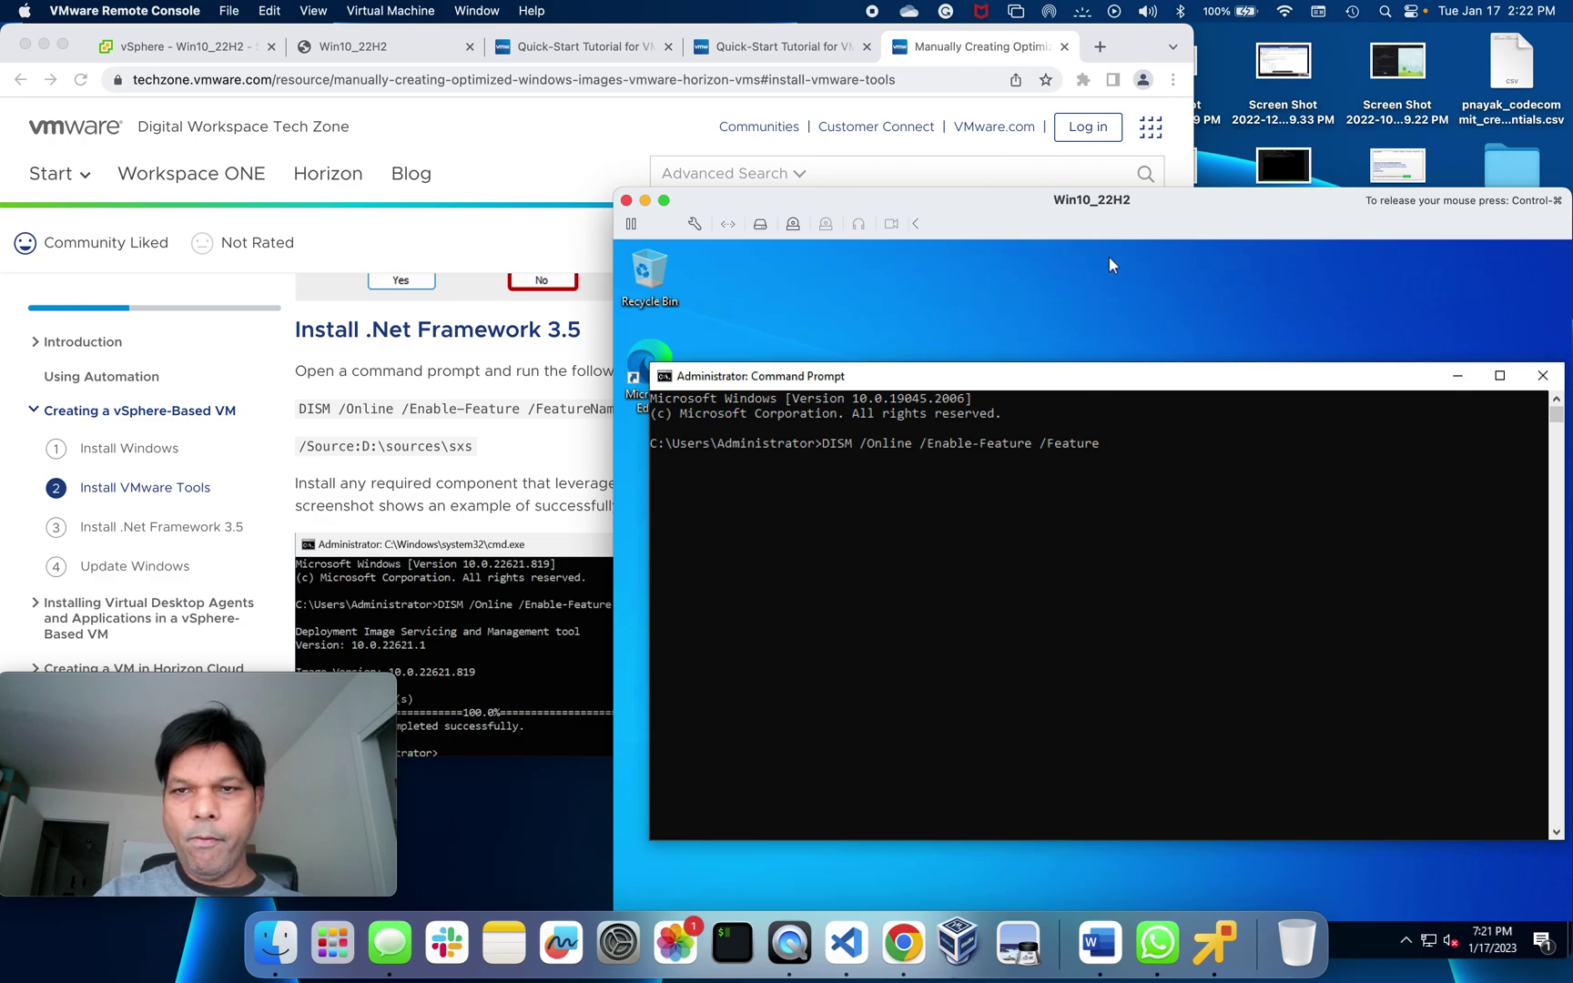
pyautogui.moveTo(1156, 209); pyautogui.dragTo(1039, 450)
# Append 'Name:NetFx3 /All /LimitAccess /Source:D:\sources\sxs' to the DISM command, correcting the '?' before LimitAccess.
pyautogui.click(1042, 642)
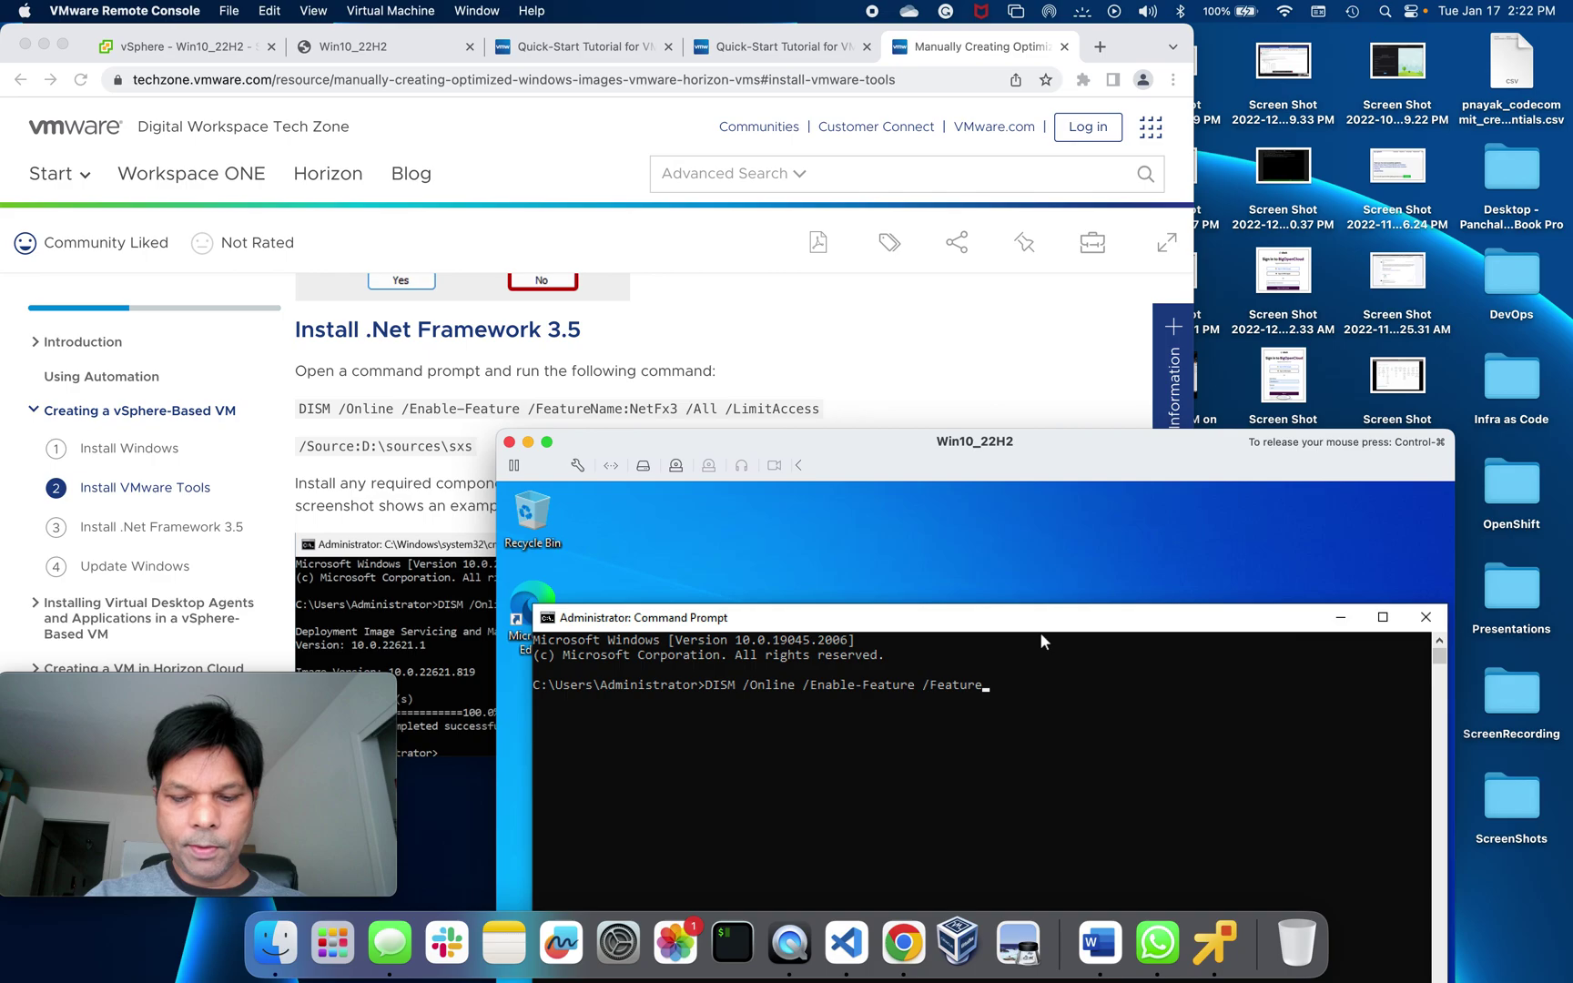
pyautogui.write('Name')
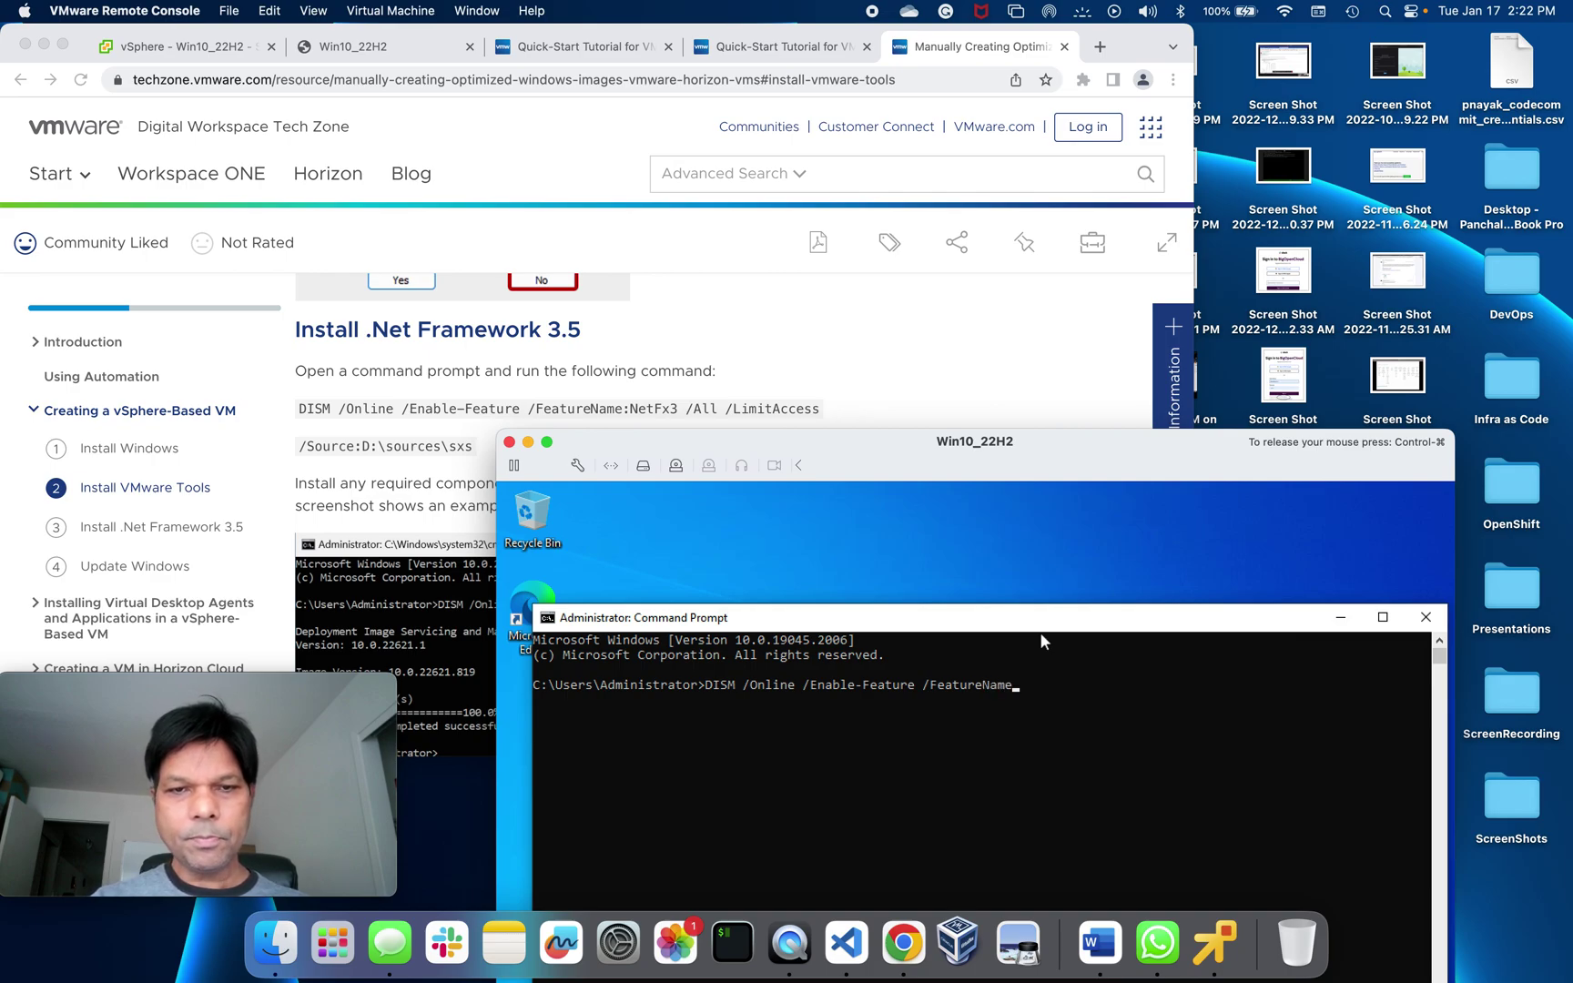
pyautogui.write(':')
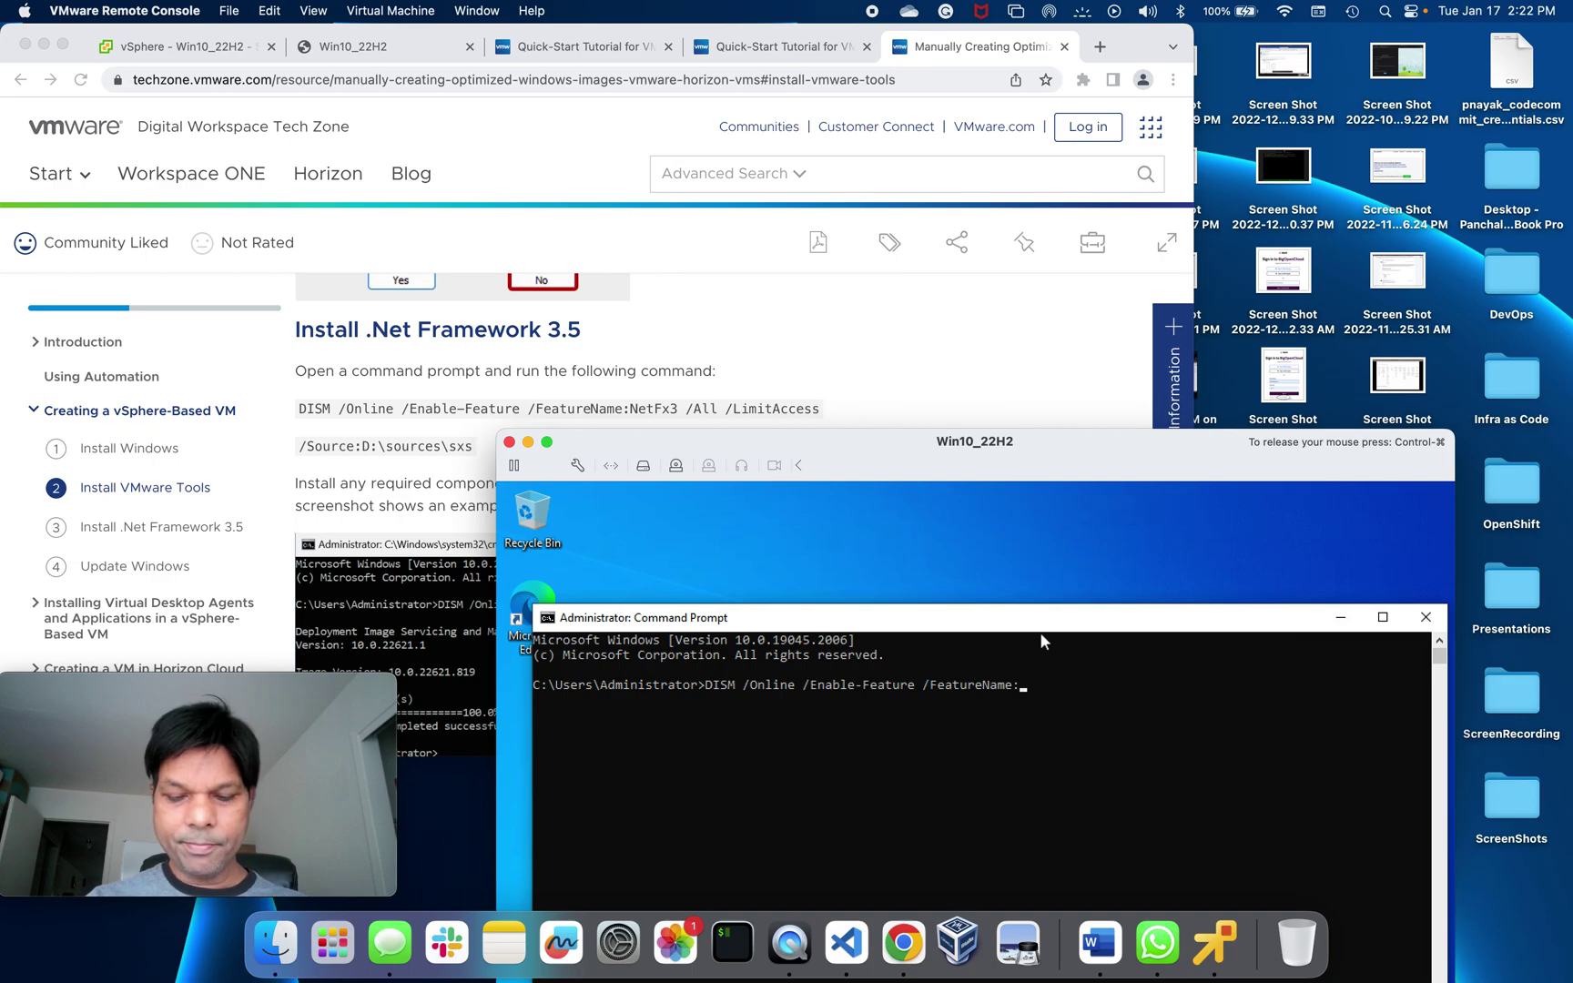
pyautogui.write('Net')
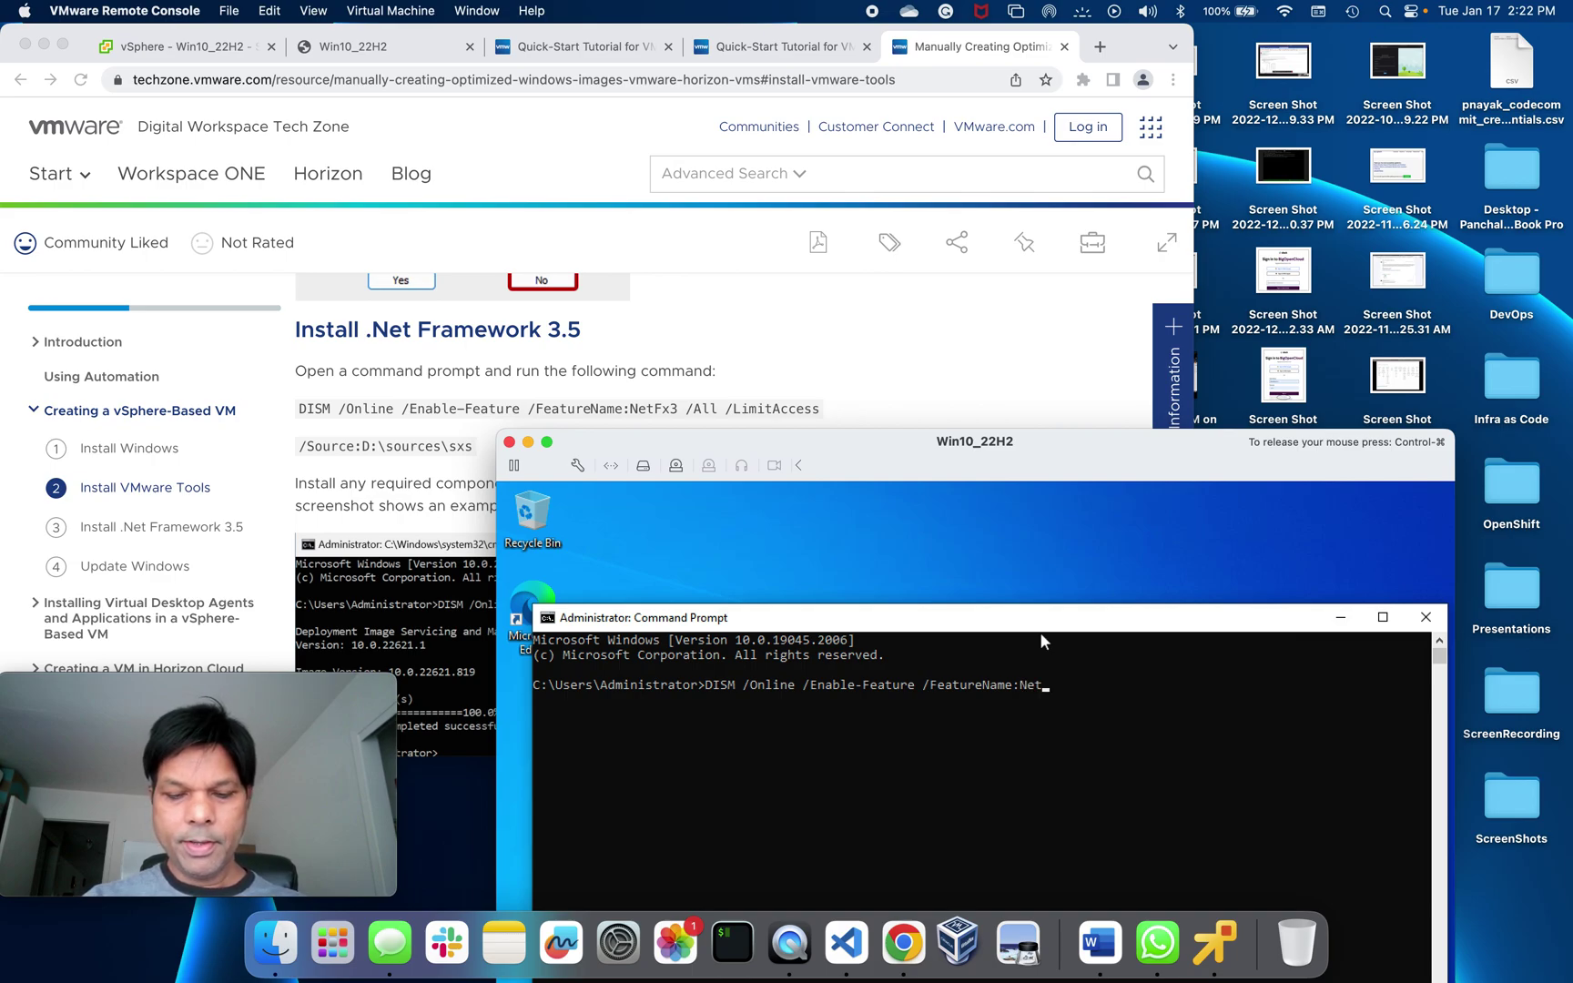
pyautogui.write('Fx3')
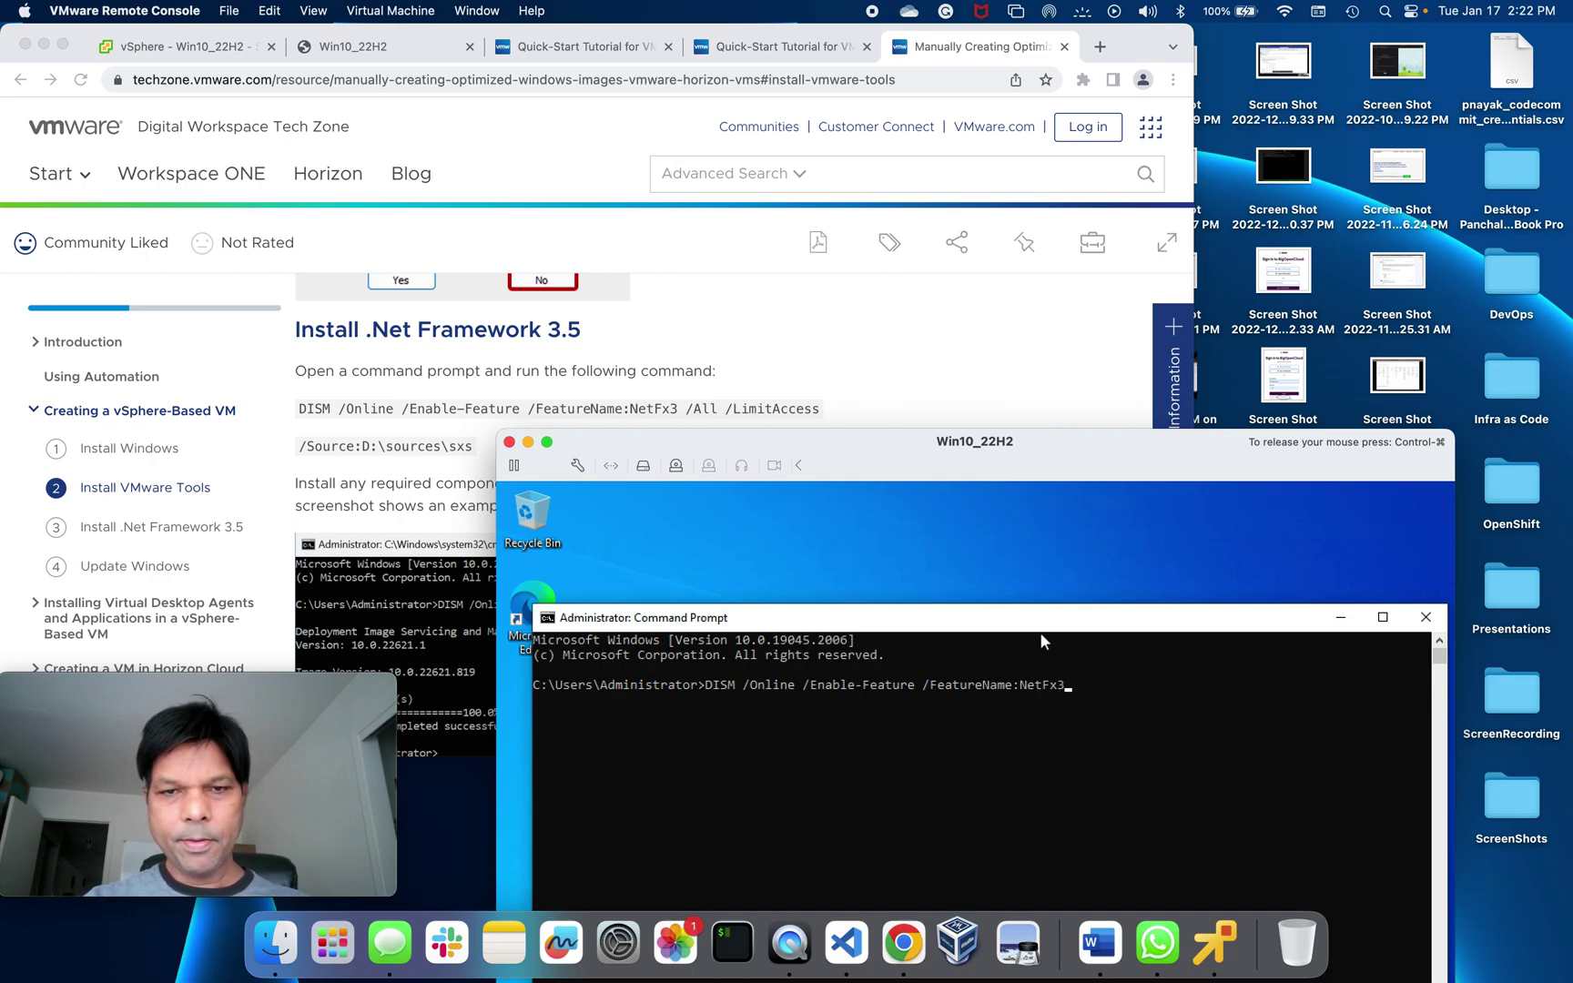
pyautogui.write(' /All')
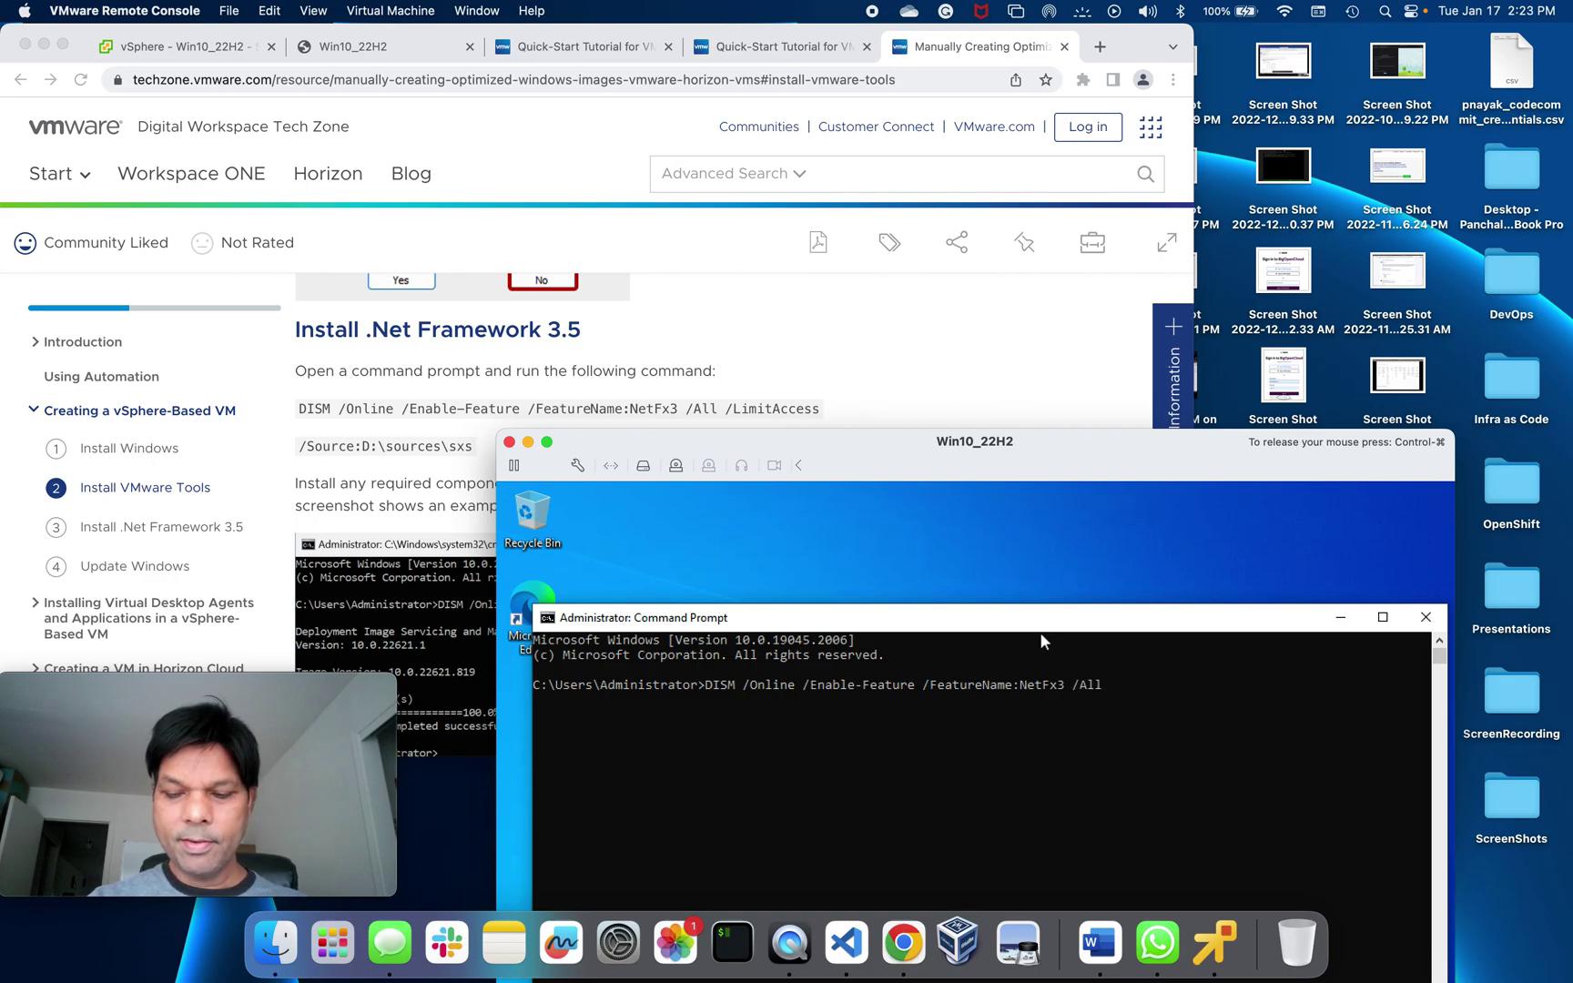
pyautogui.write(' ?Li')
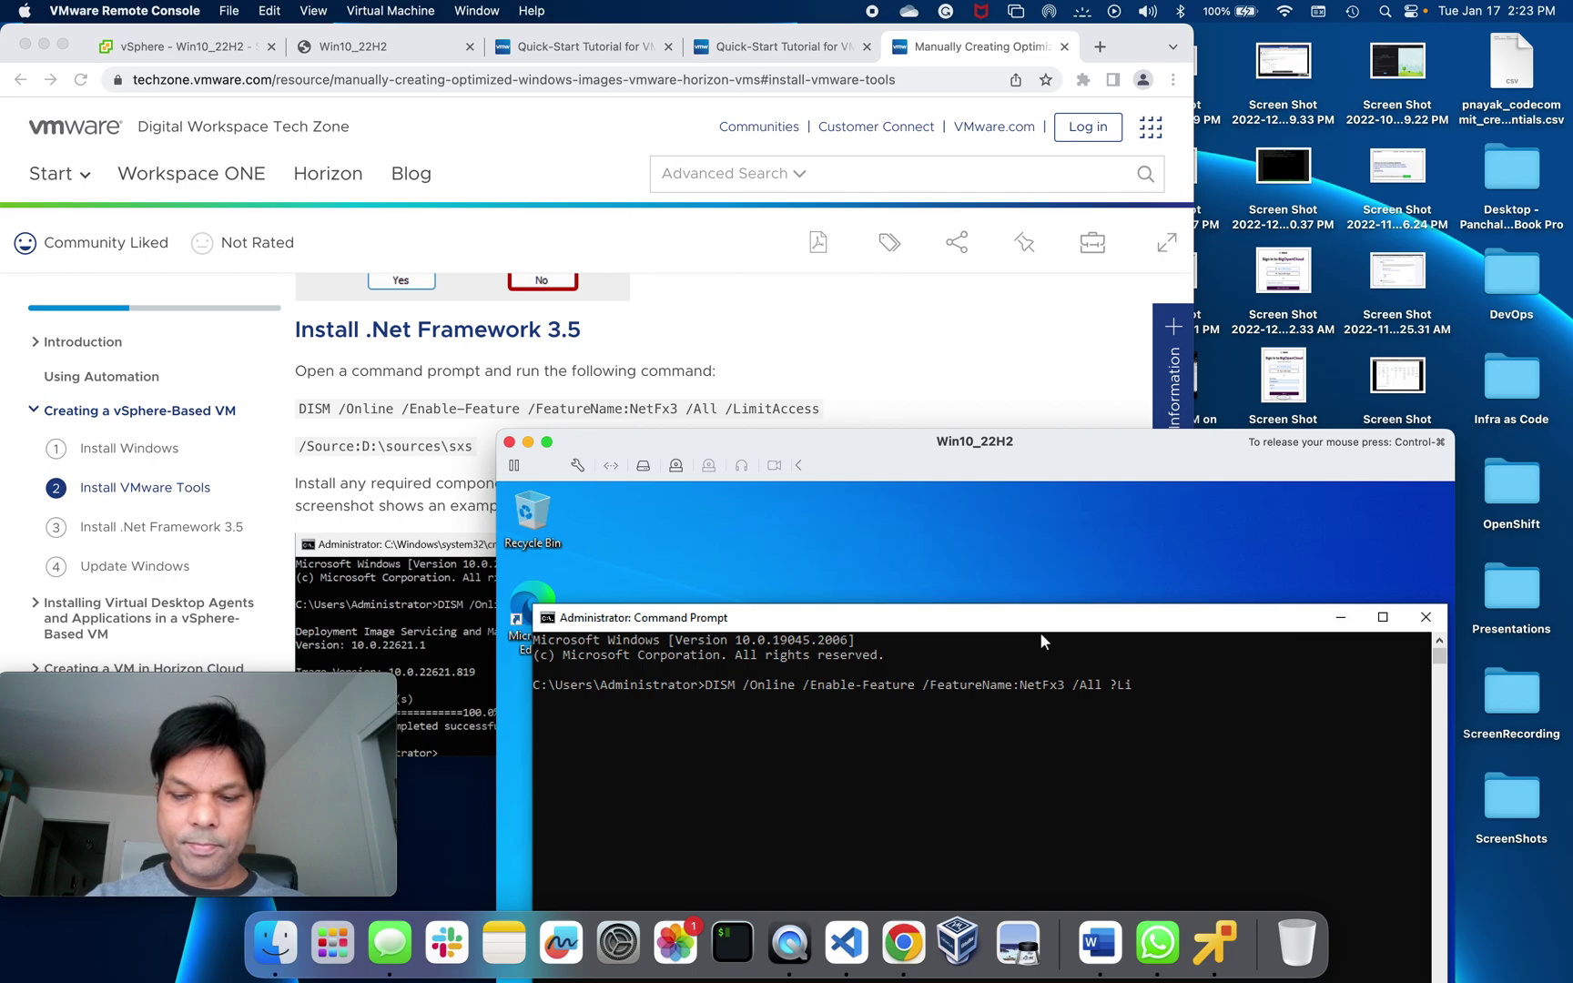
pyautogui.write('mitAccess')
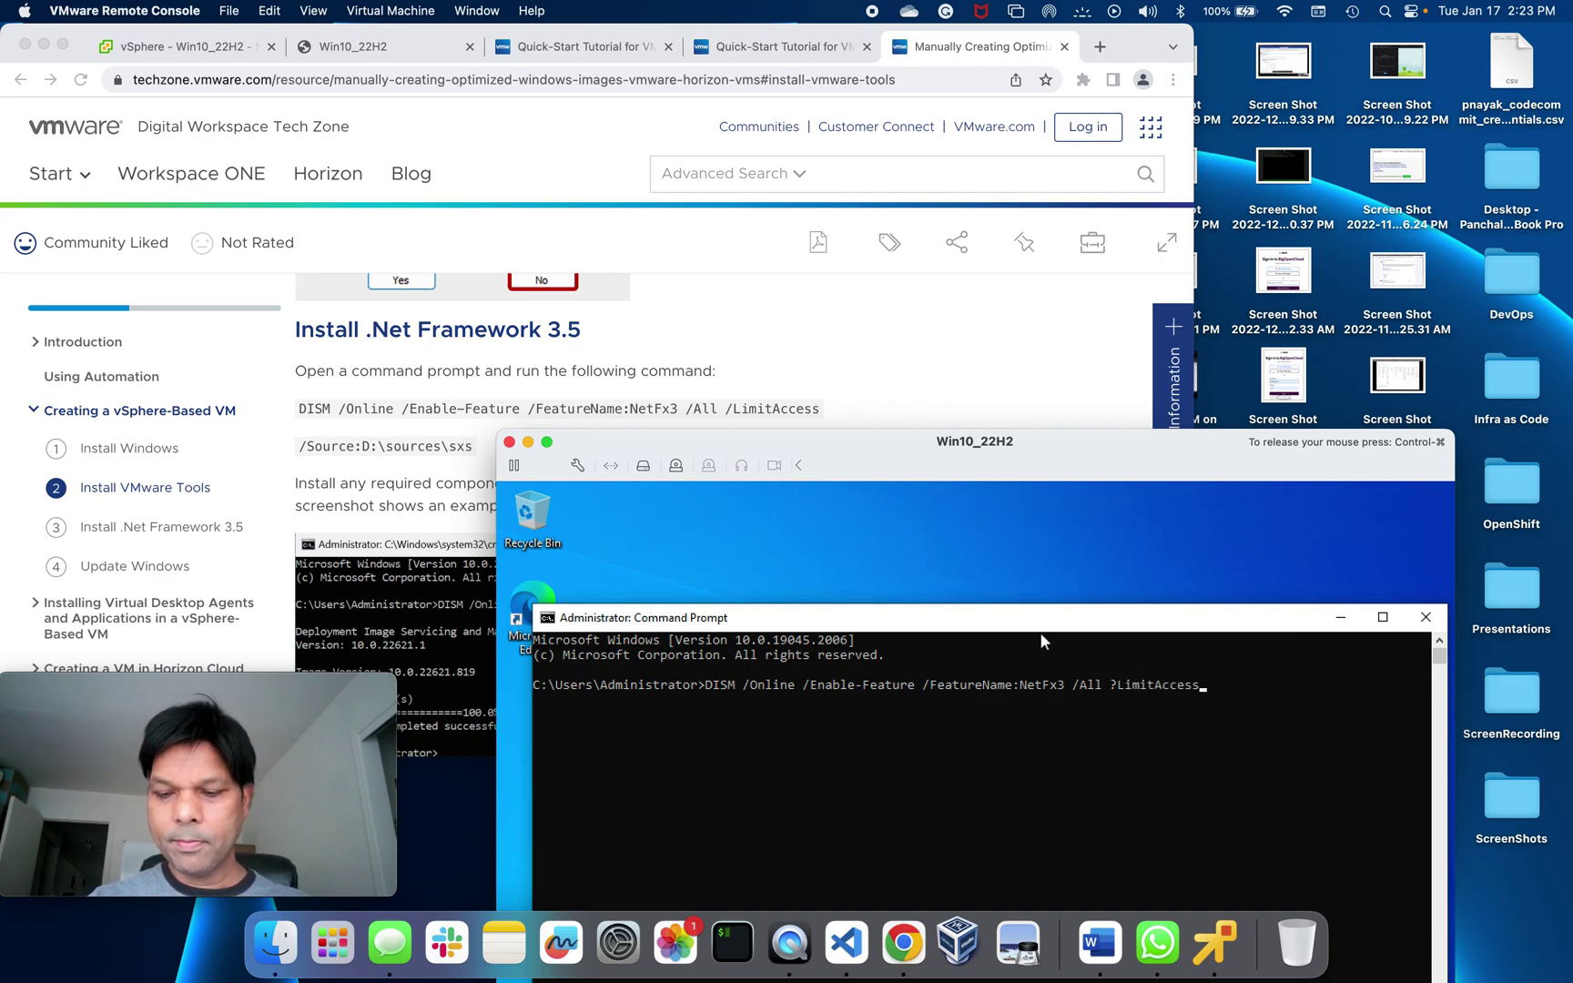
pyautogui.press('Left')
pyautogui.press('Left')
pyautogui.press('Left')
pyautogui.press('Left')
pyautogui.press('Left')
pyautogui.press('Left')
pyautogui.press('Left')
pyautogui.press('Left')
pyautogui.press('Left')
pyautogui.press('Left')
pyautogui.press('Left')
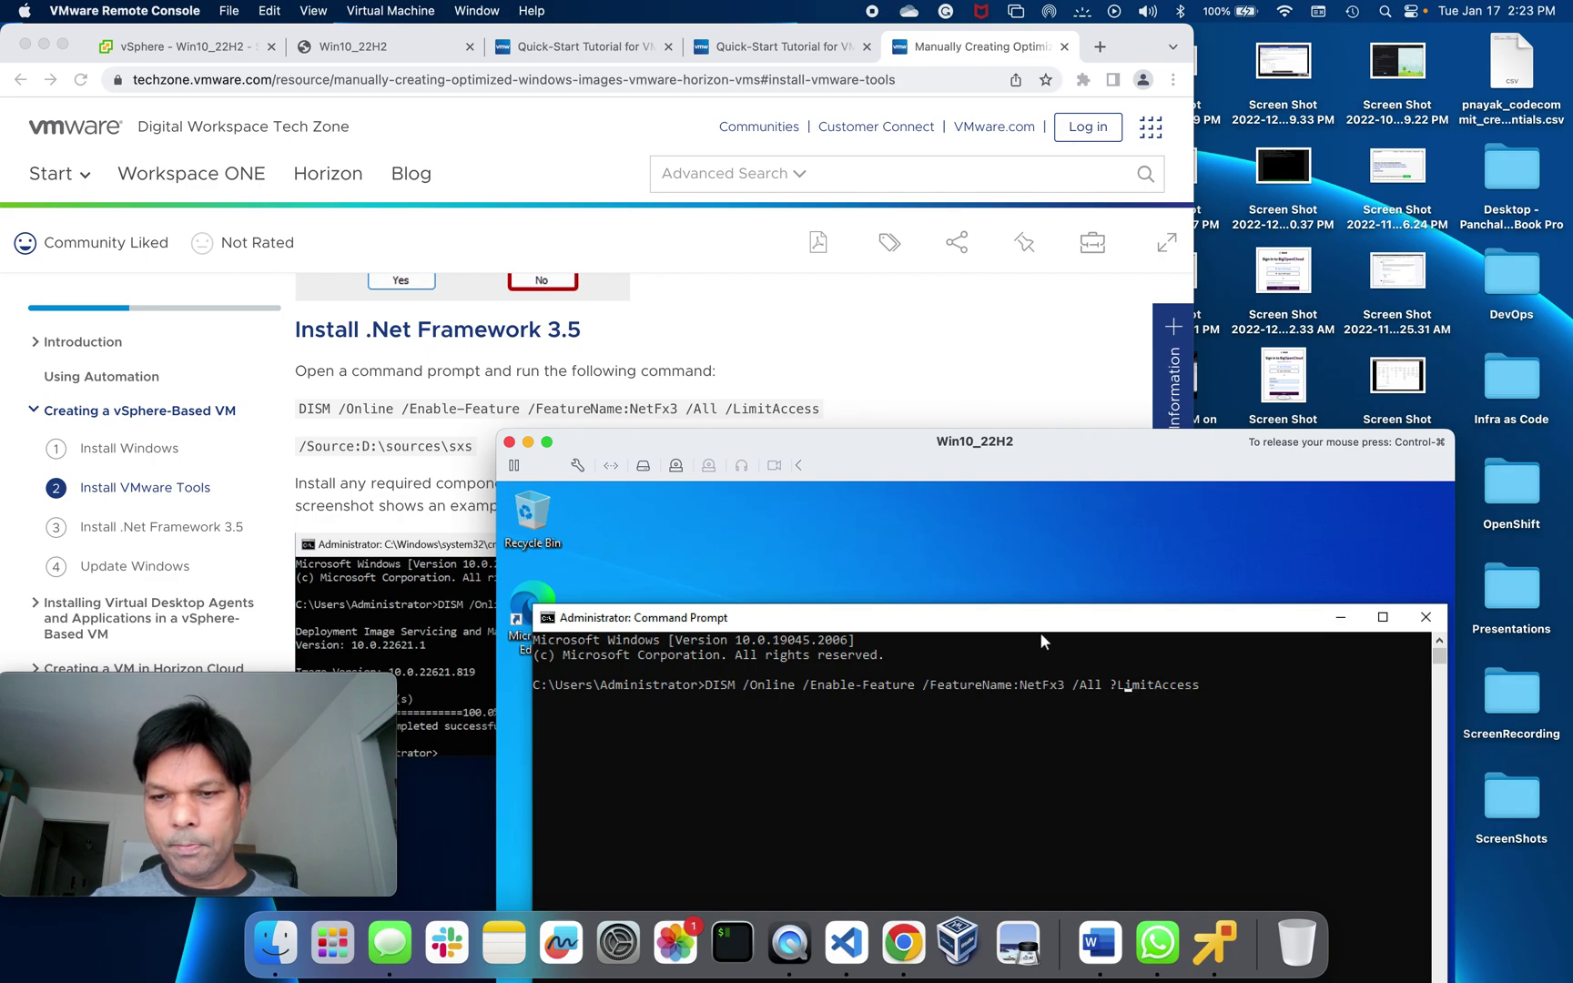
pyautogui.press('BackSpace')
pyautogui.write('/')
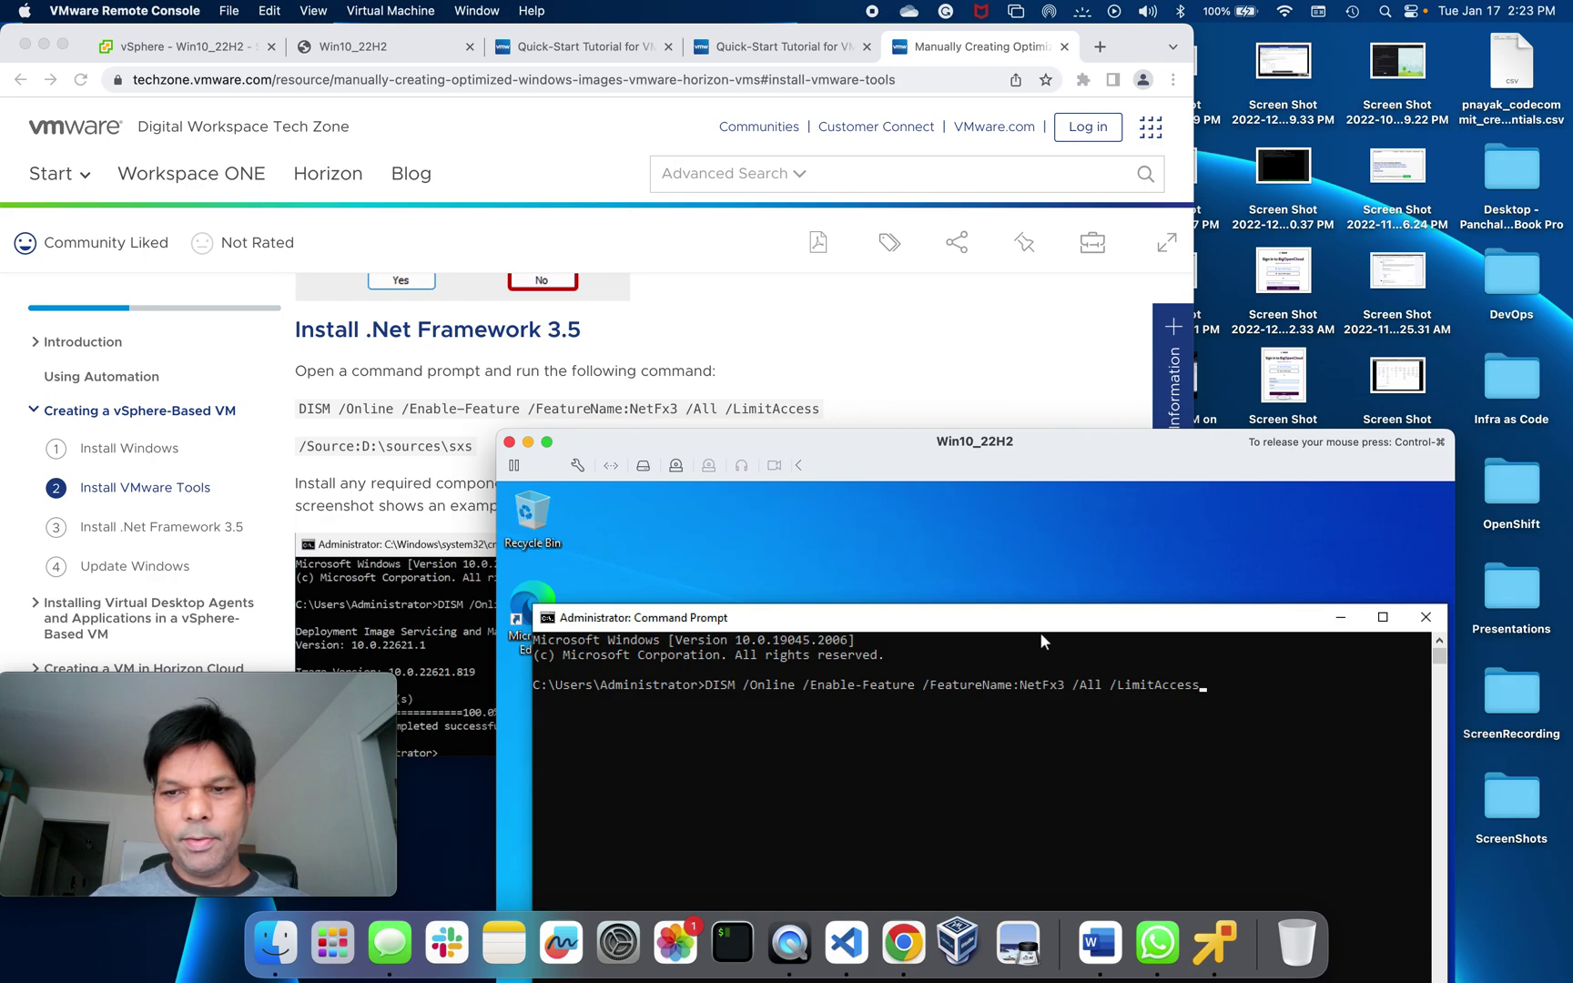
pyautogui.press('End')
pyautogui.write('/')
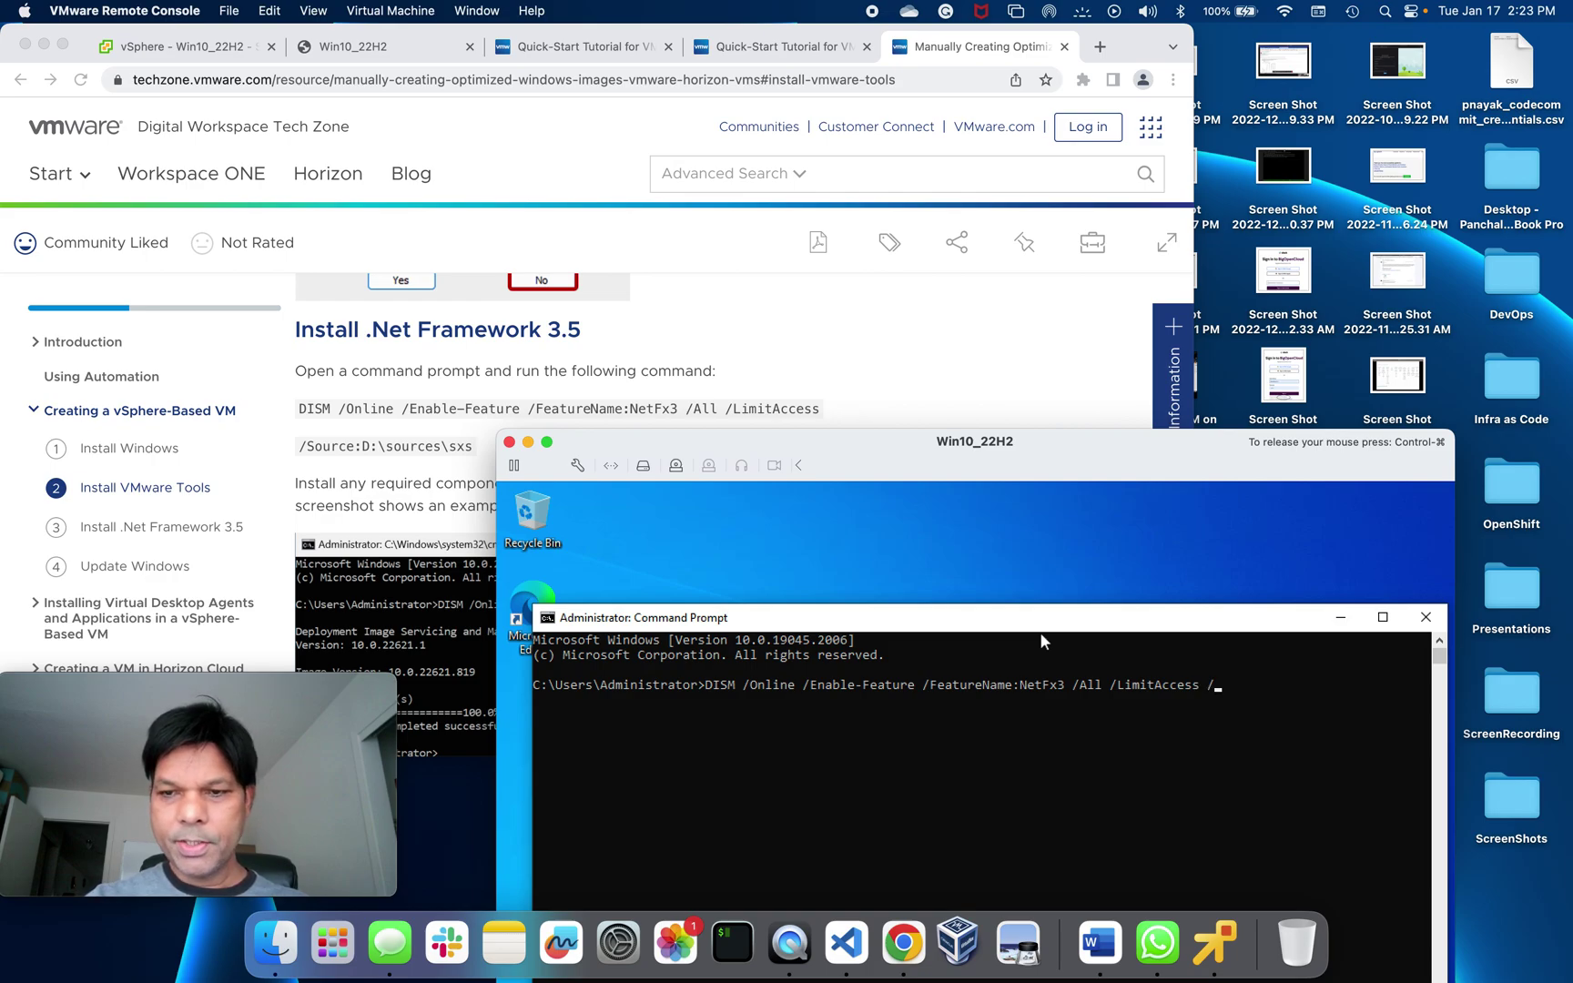
pyautogui.write('Sou')
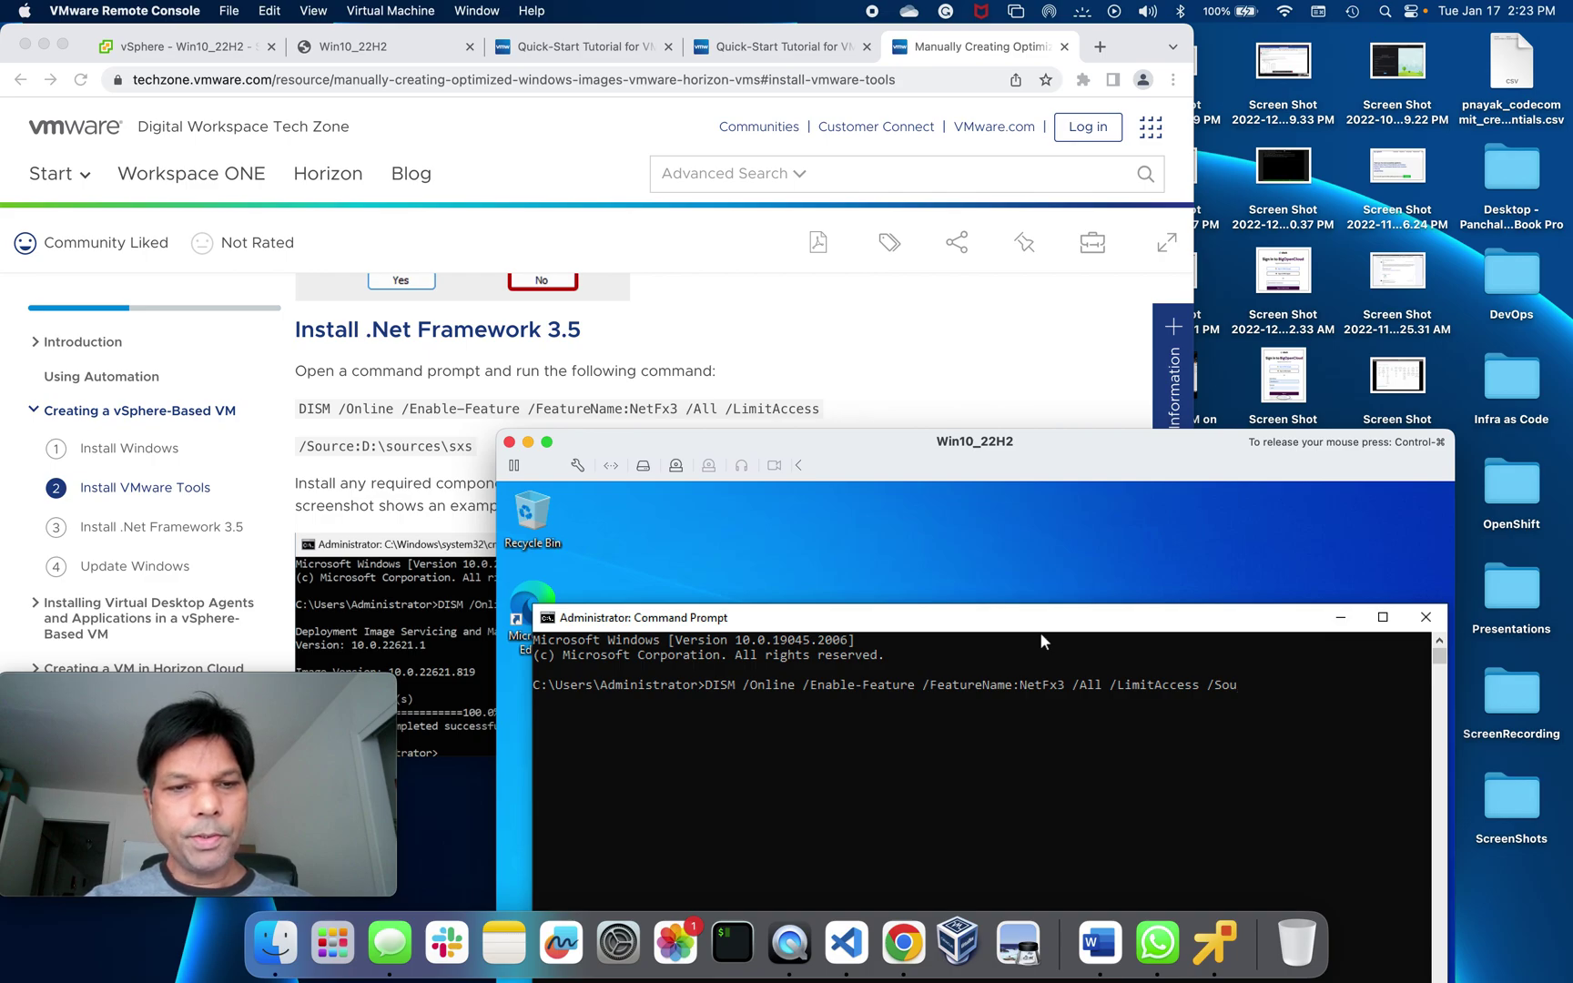
pyautogui.write('rce')
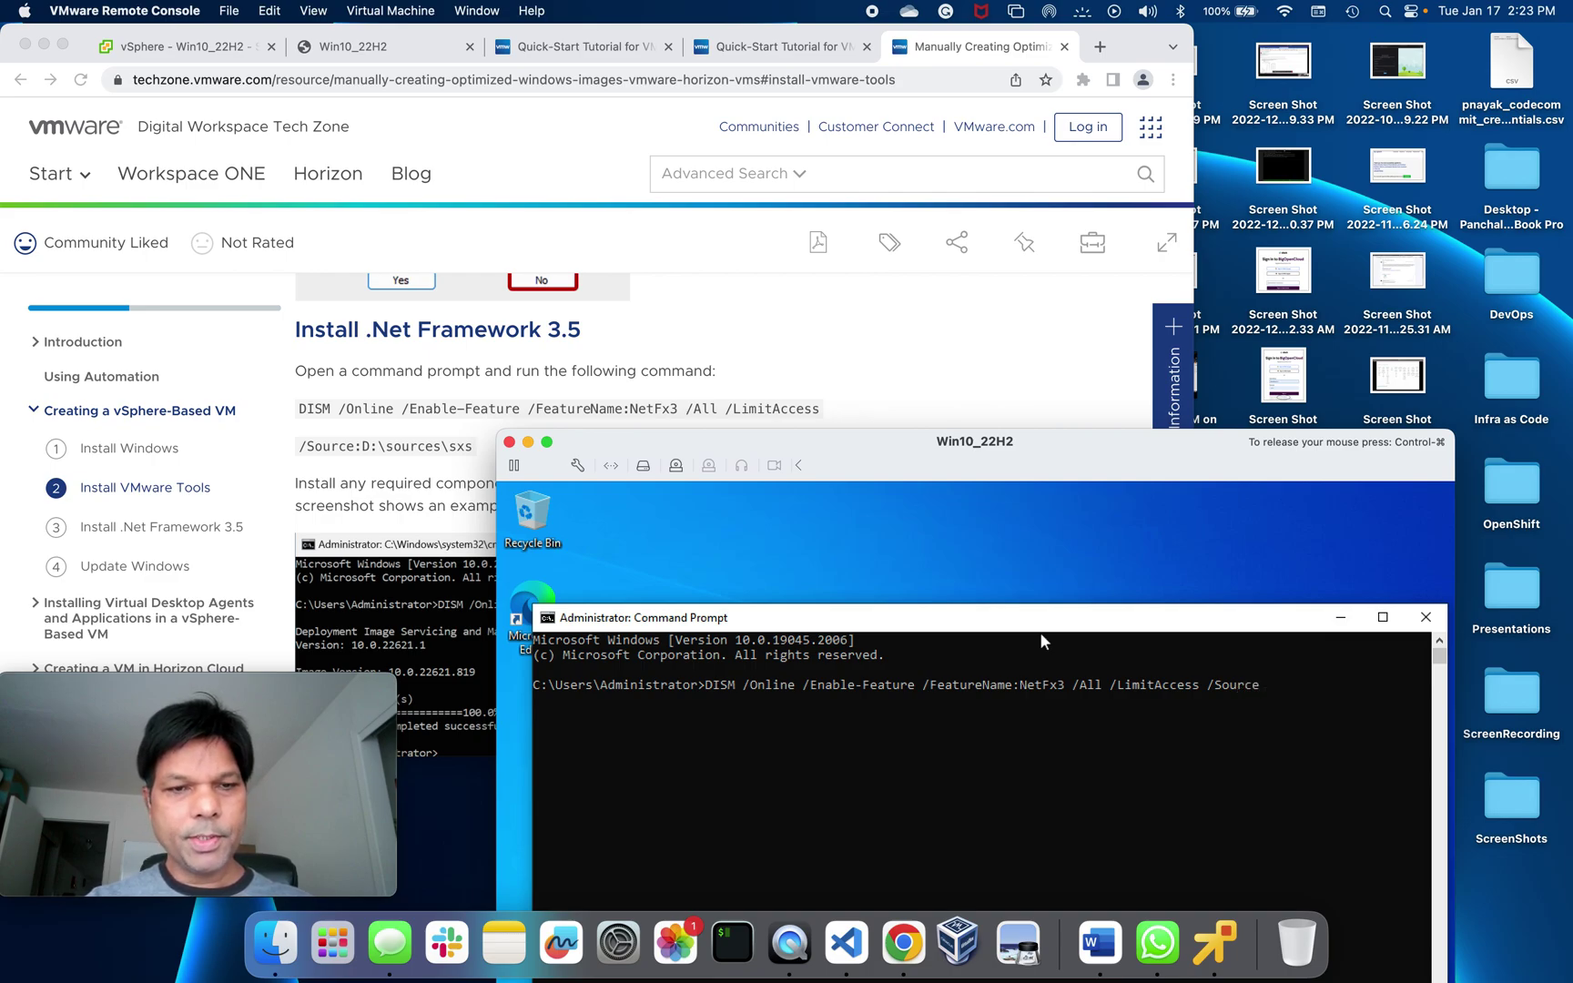
pyautogui.write(':')
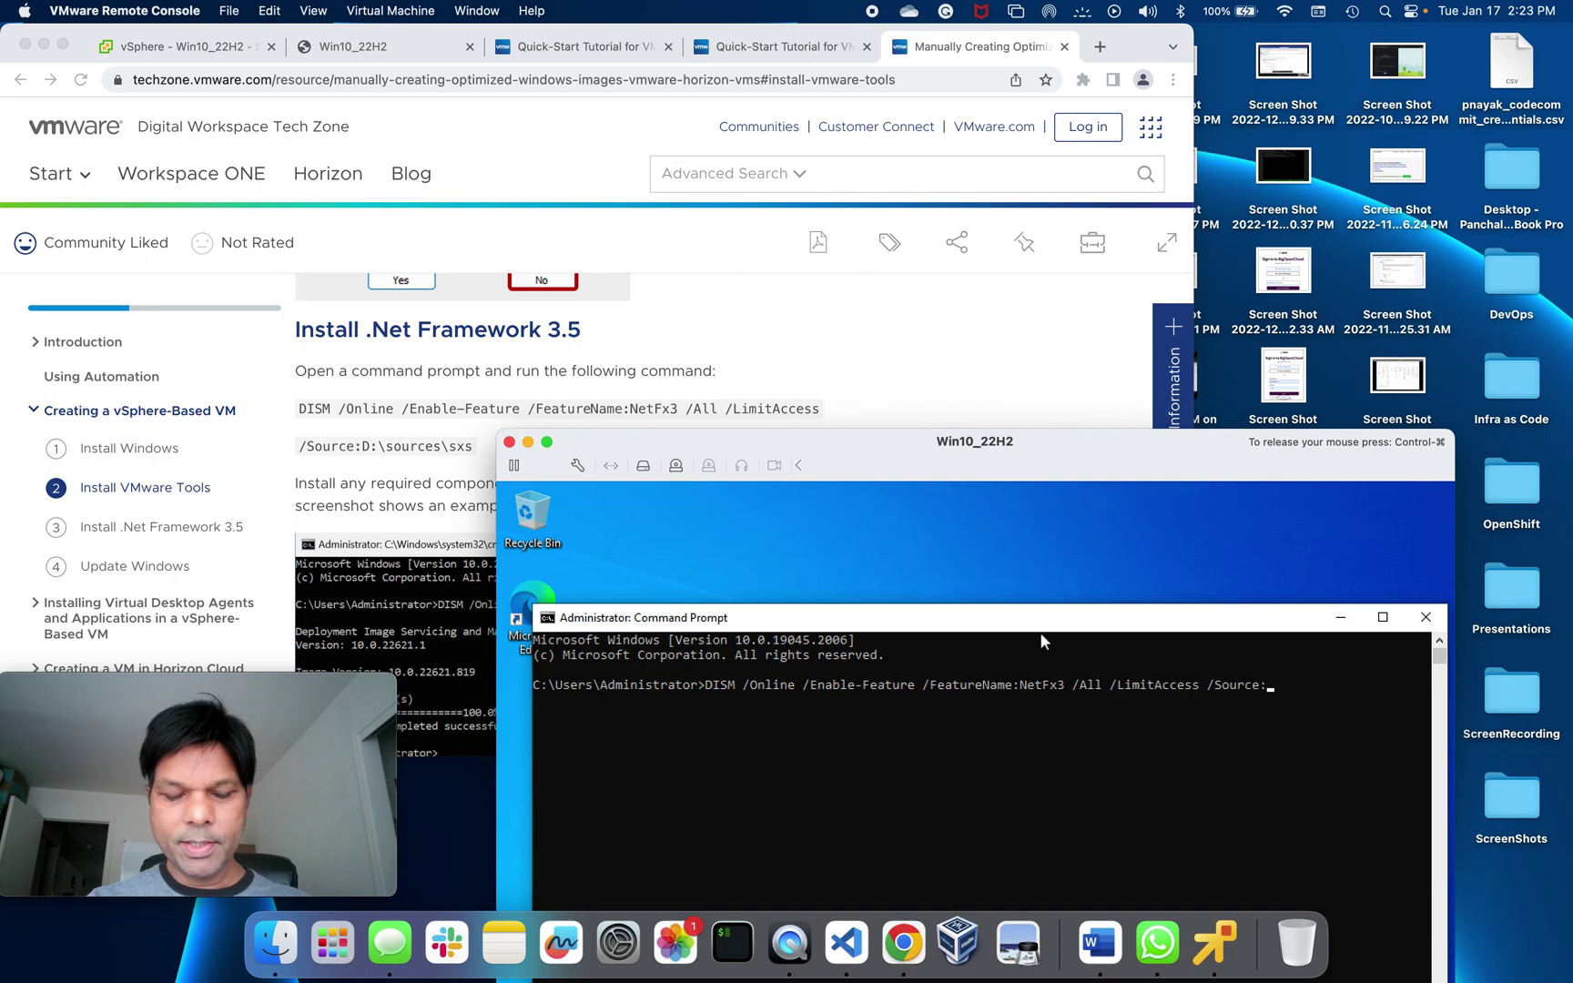
pyautogui.write('D')
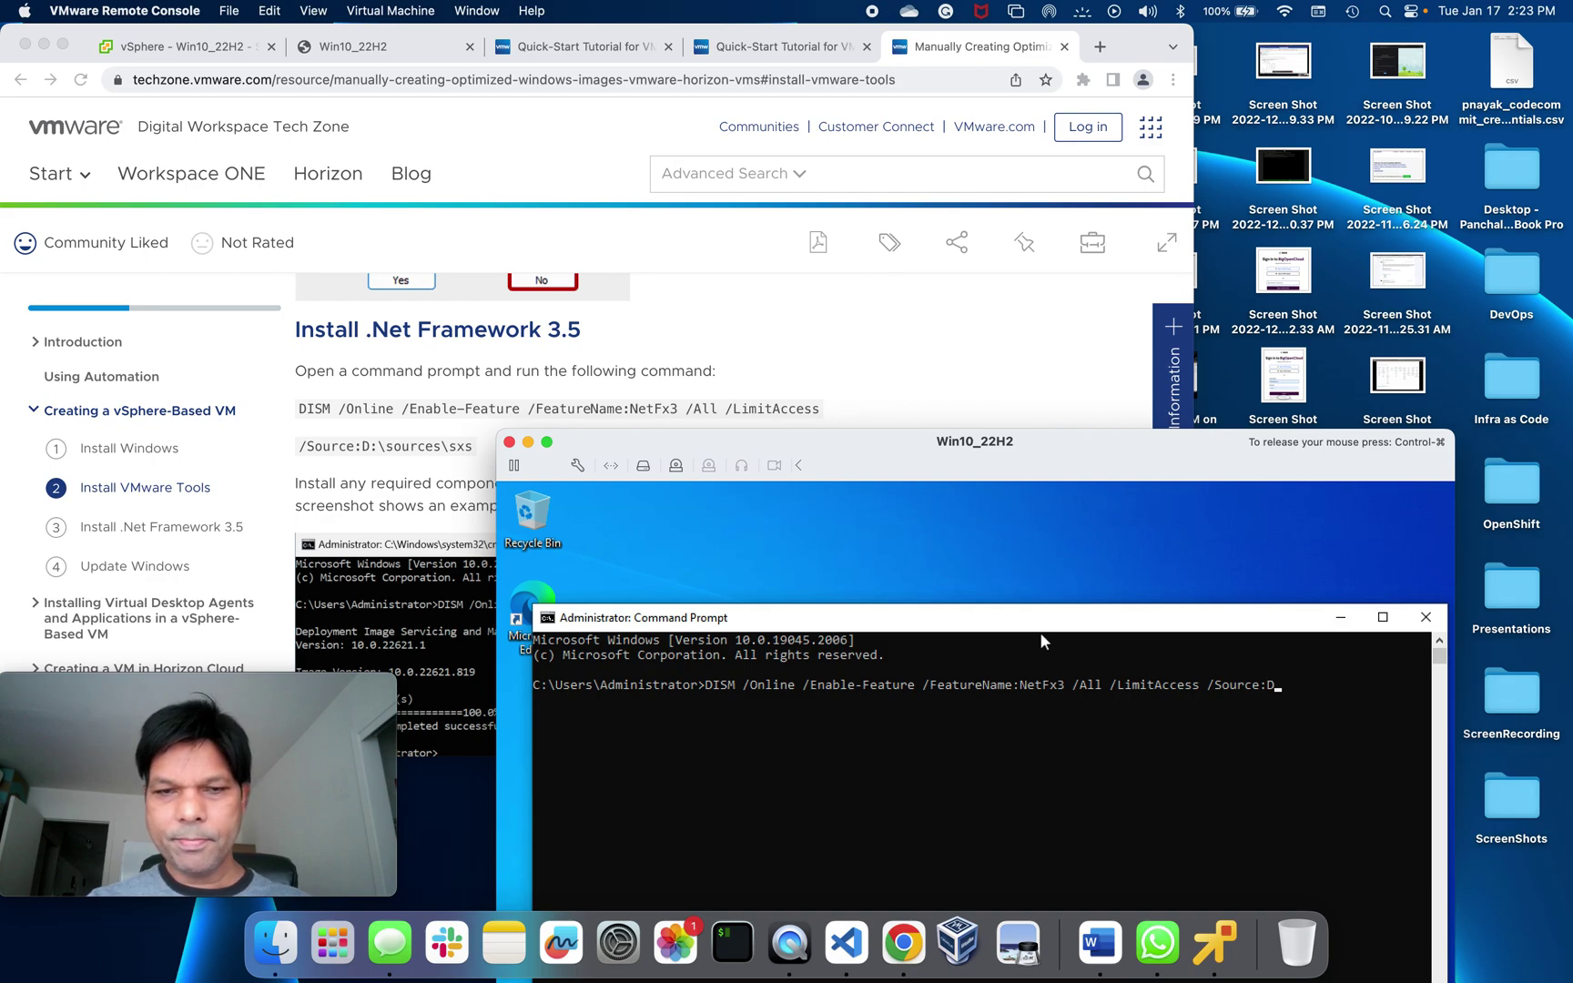
pyautogui.write(':')
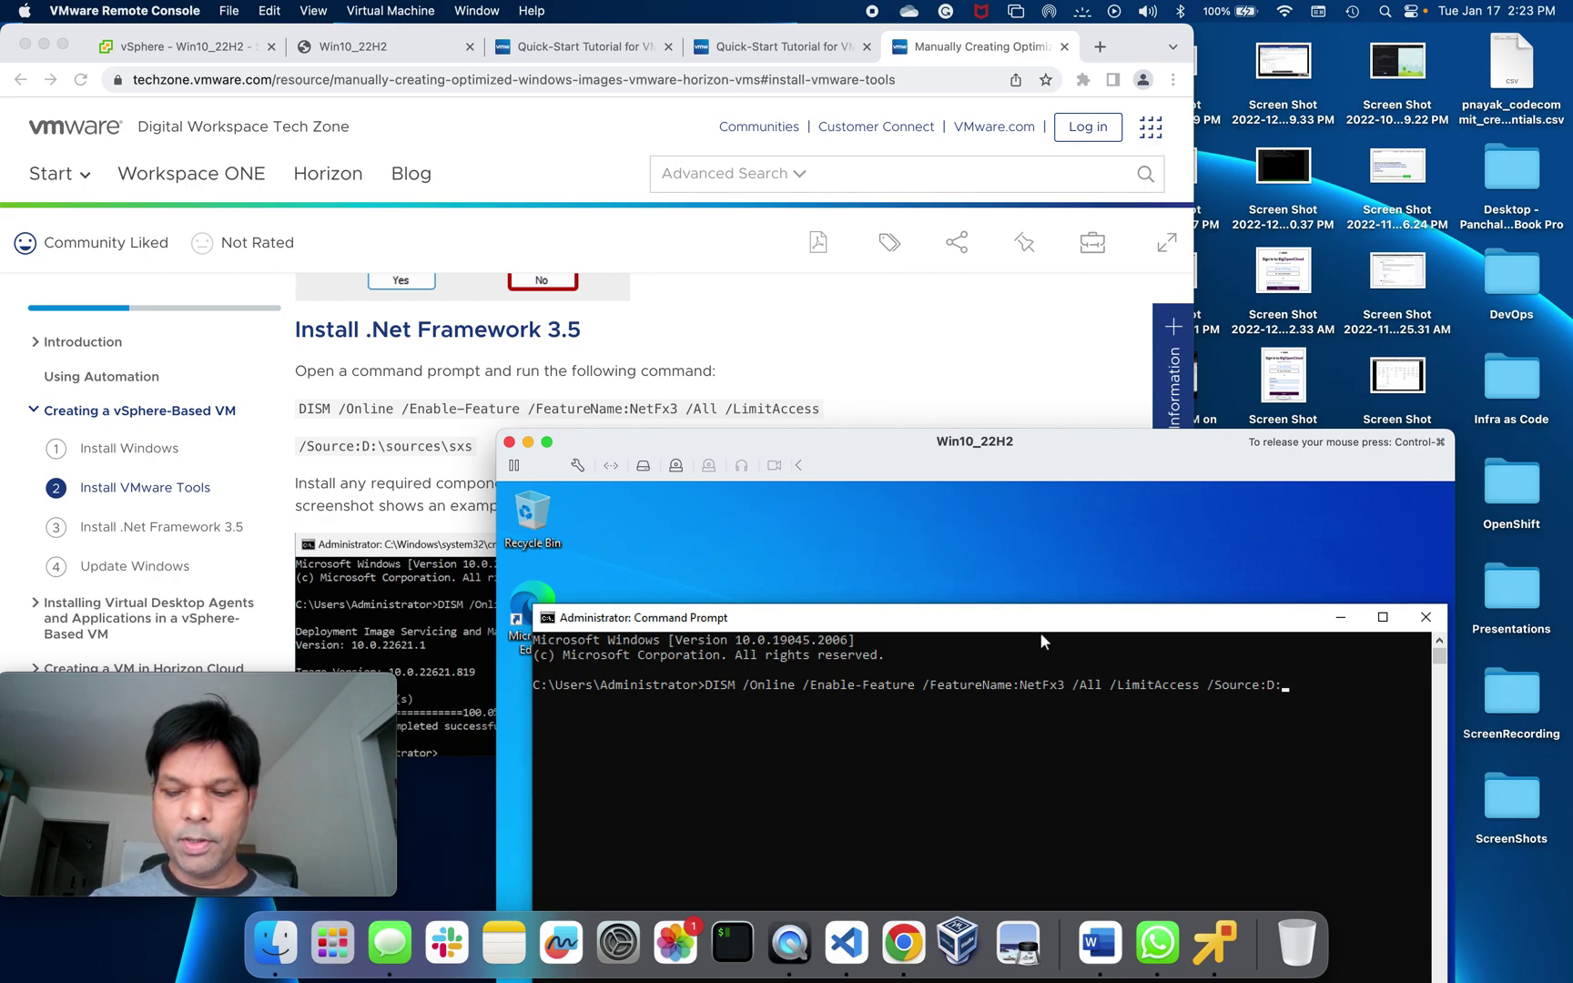
pyautogui.write('\\')
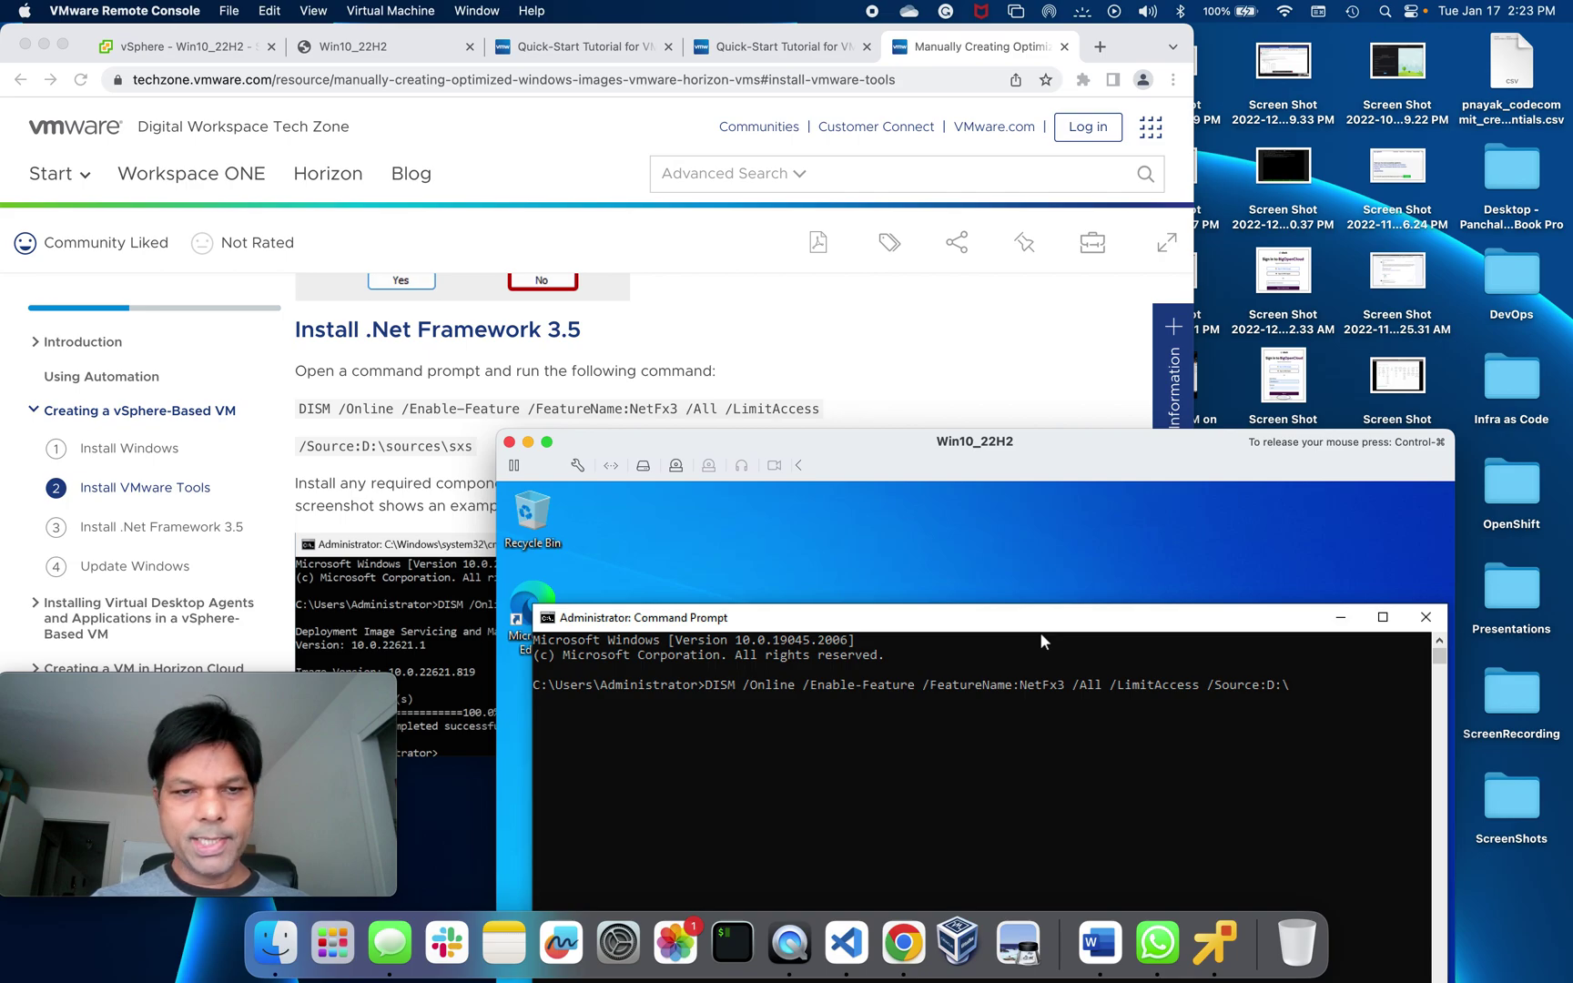
pyautogui.write('sources\\sxs')
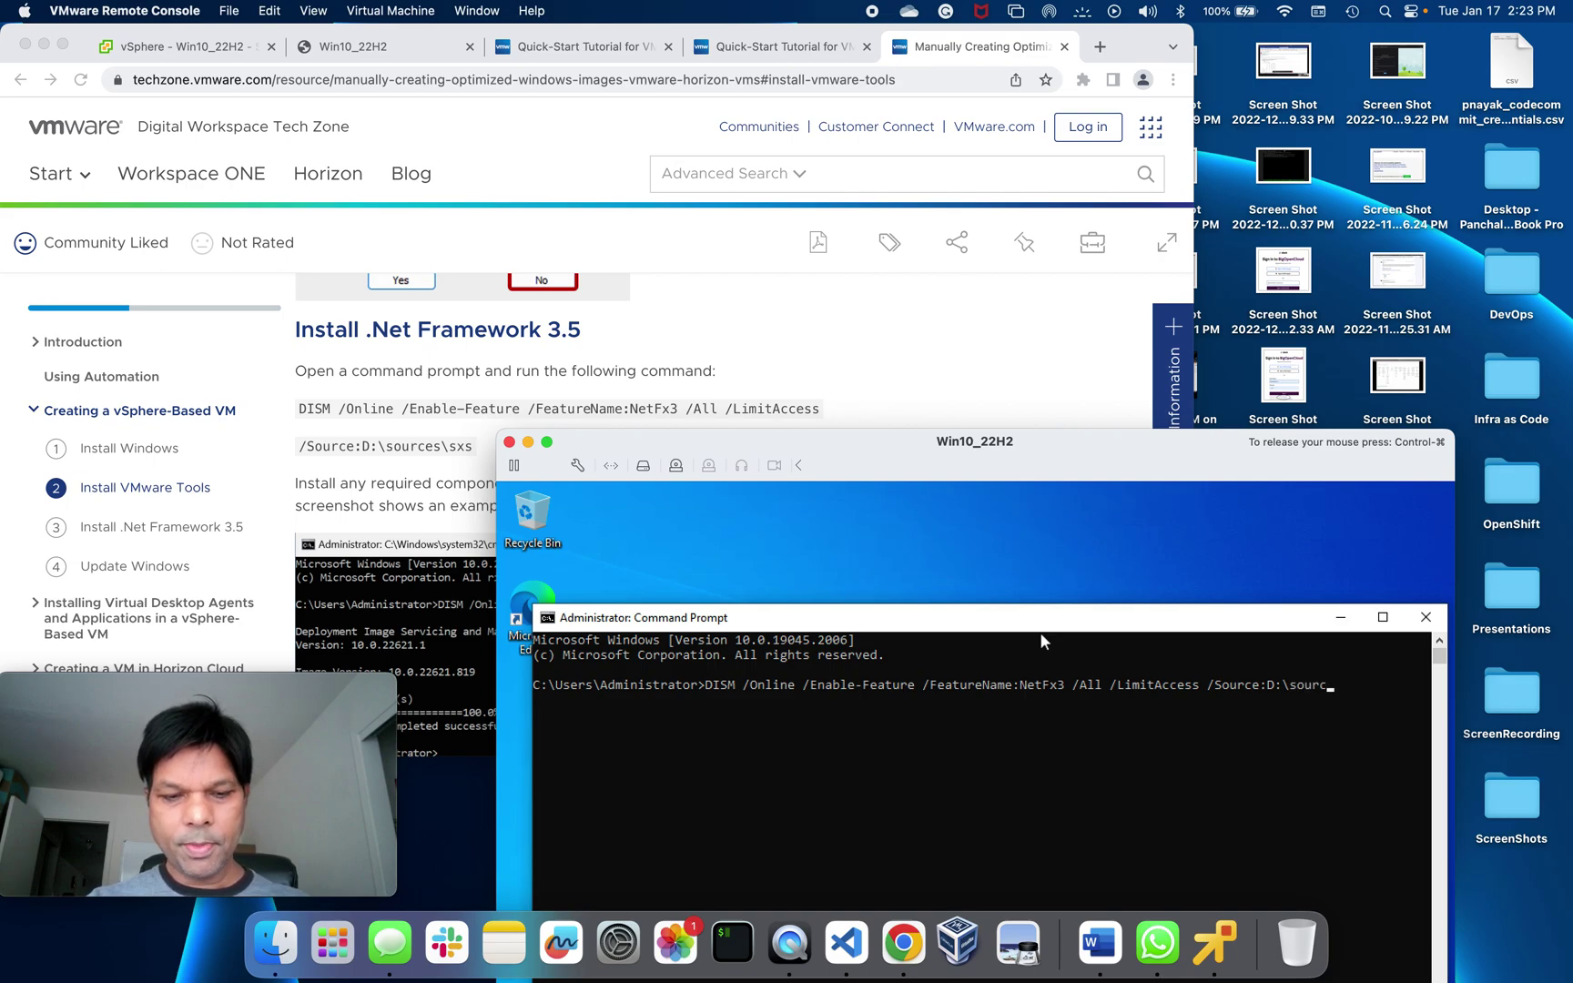